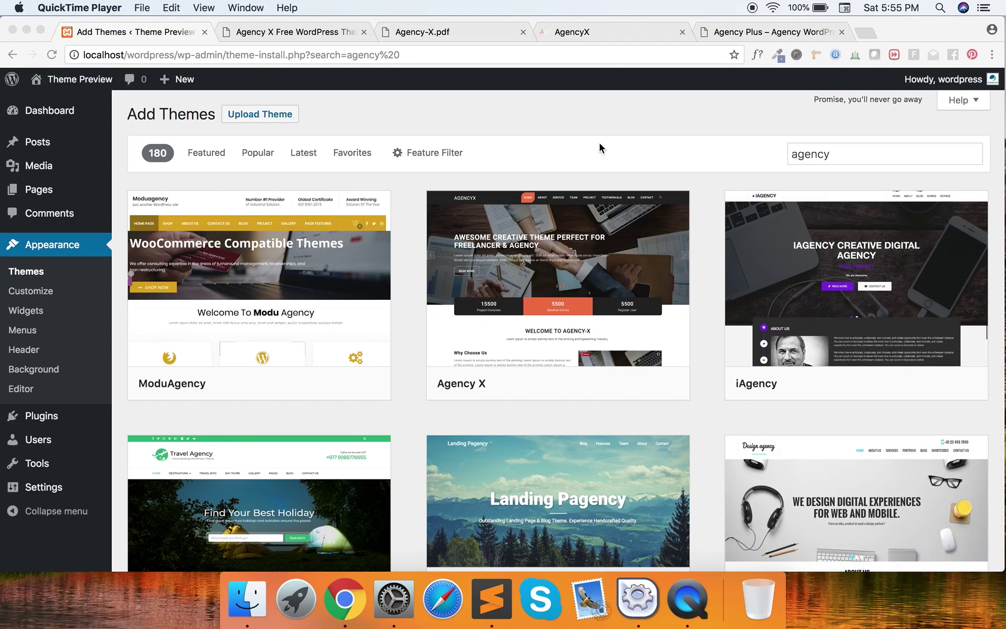
Look through the live Agency X theme demo from its home slider down to the blog section and back.
left_click(580, 34)
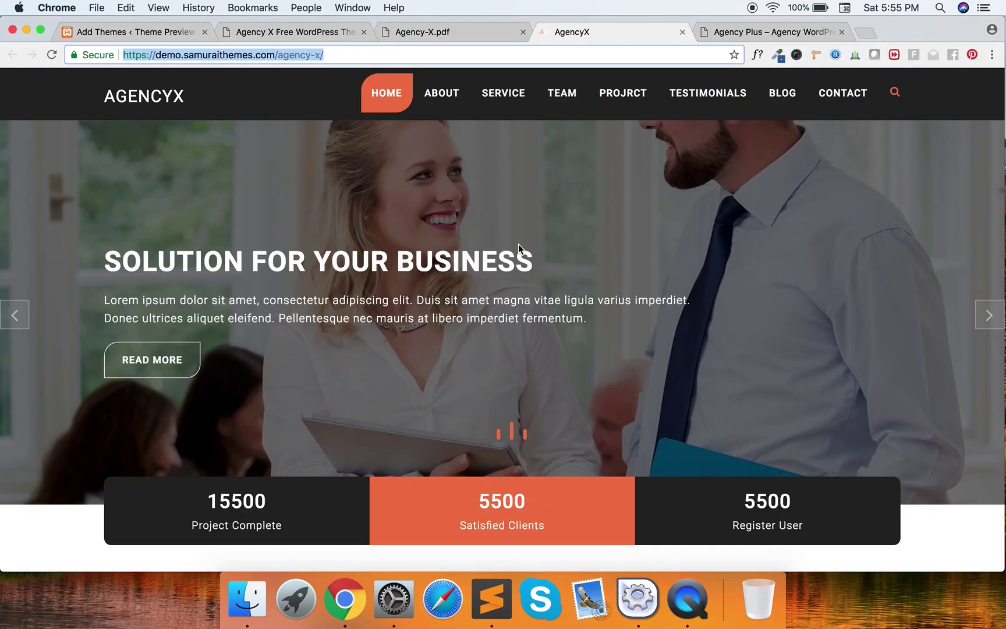
scroll(486, 341, "down", 20)
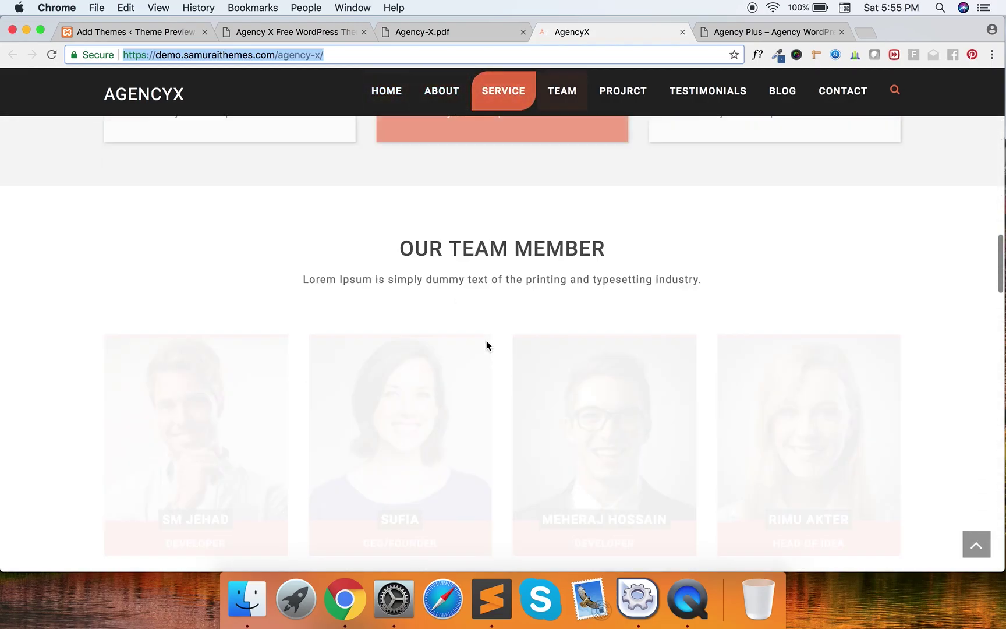
scroll(486, 340, "down", 20)
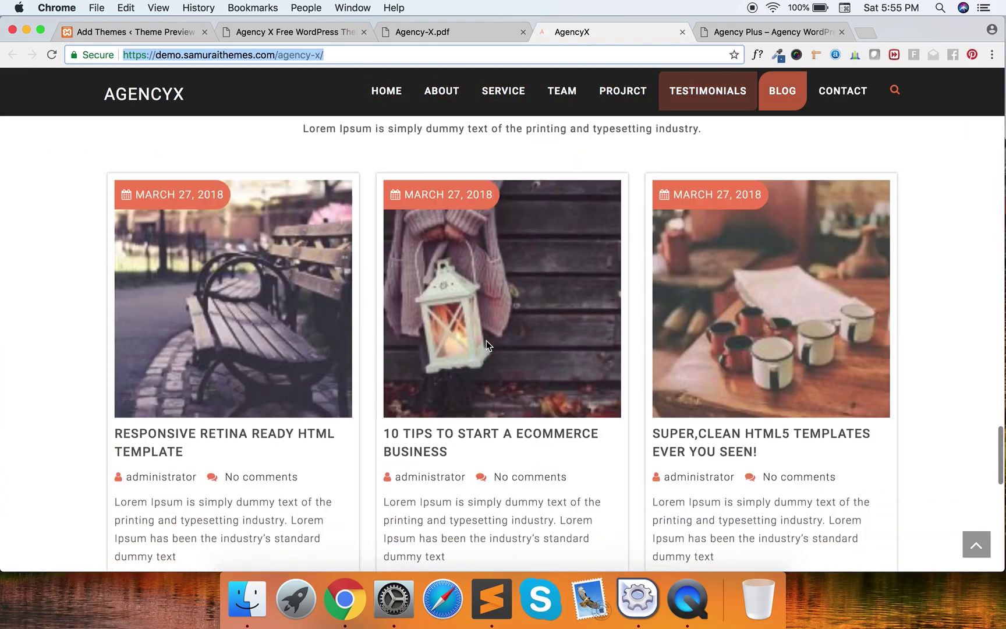
scroll(486, 340, "down", 10)
scroll(486, 341, "up", 20)
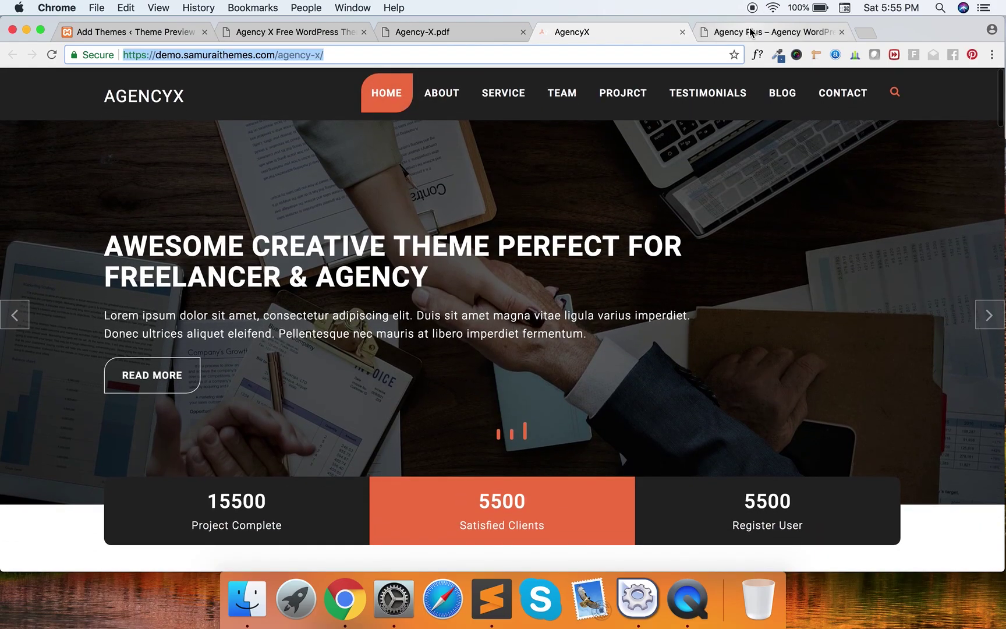
Examine the Agency Plus demo site, including its slider, welcome, service and member sections.
left_click(780, 32)
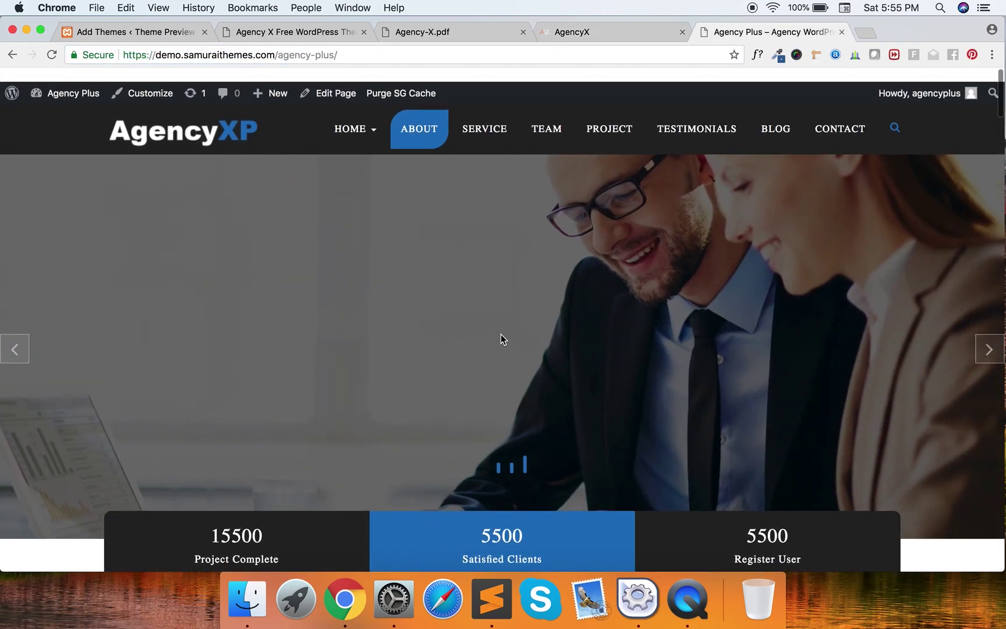
scroll(500, 334, "down", 20)
scroll(502, 340, "down", 15)
scroll(501, 340, "up", 20)
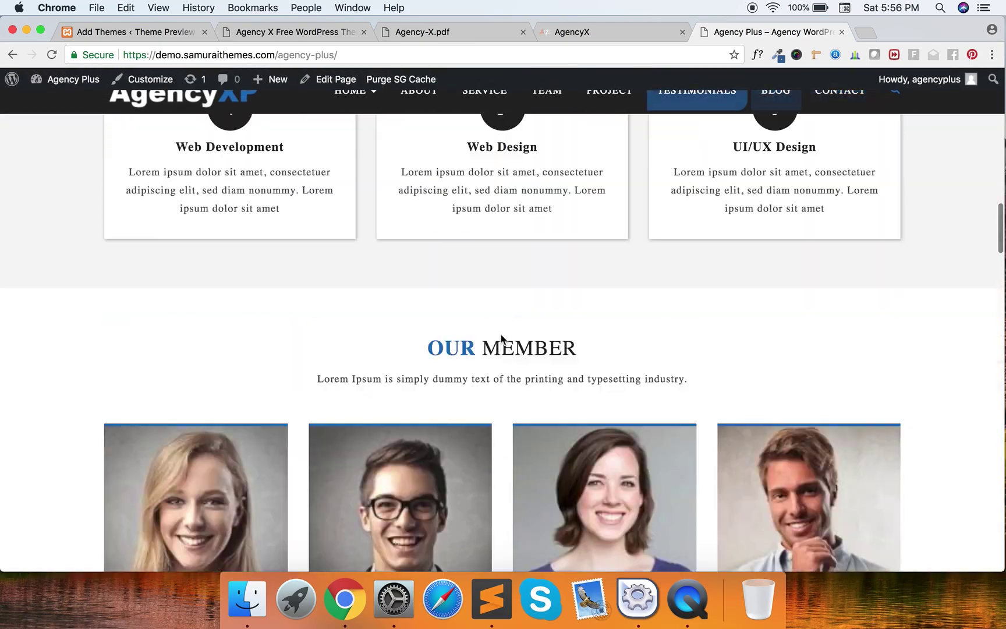
scroll(500, 334, "up", 10)
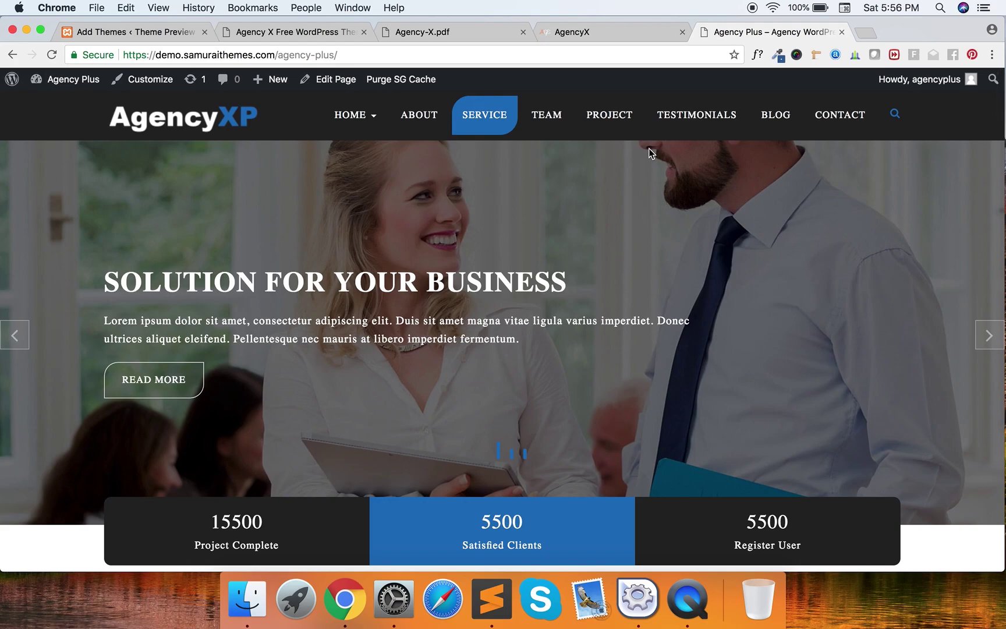
scroll(603, 229, "down", 7)
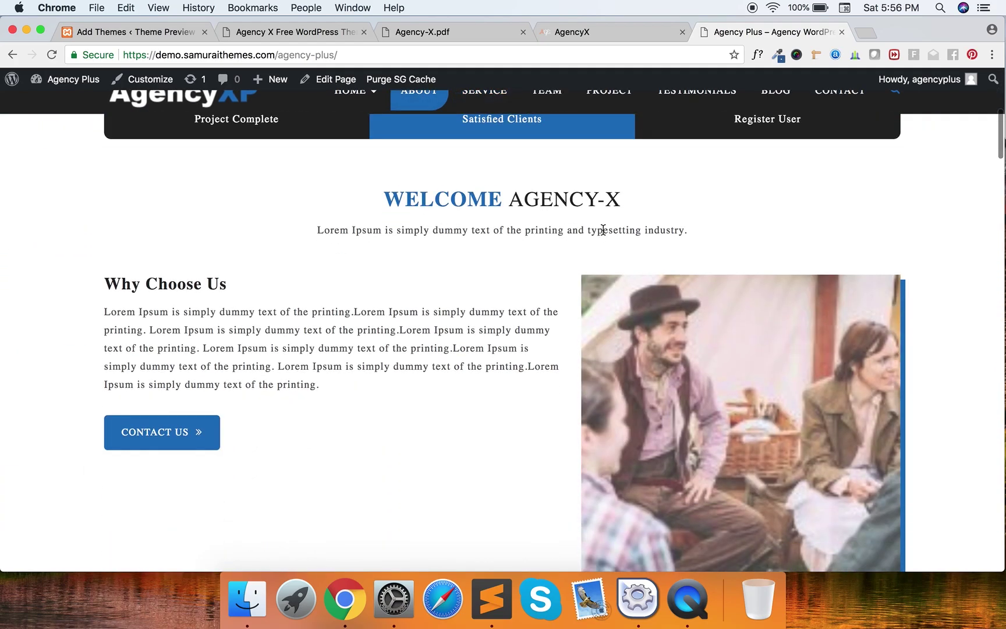
scroll(602, 229, "up", 6)
scroll(595, 448, "down", 10)
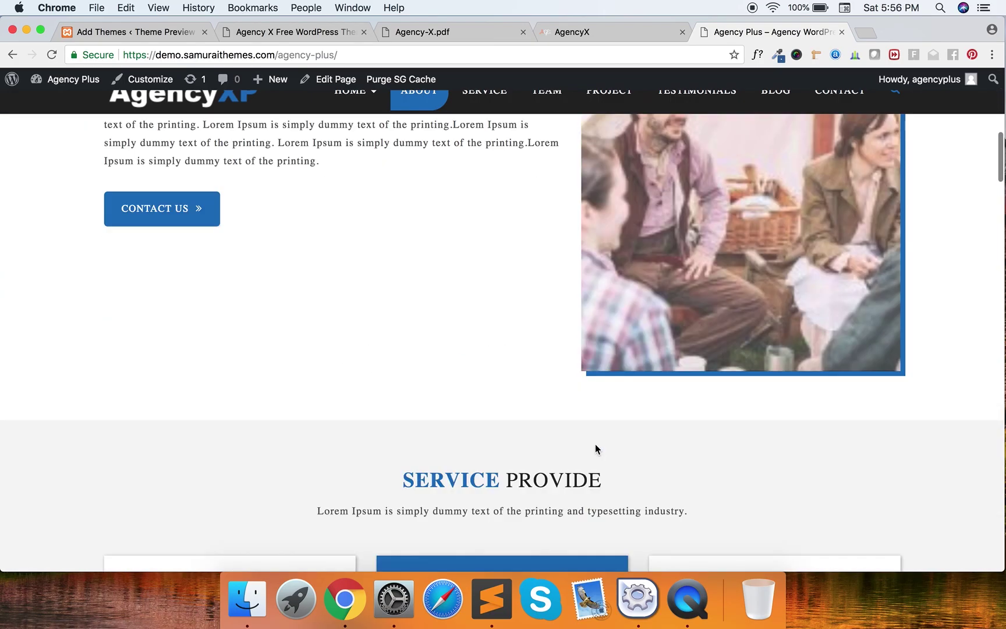
scroll(595, 449, "down", 14)
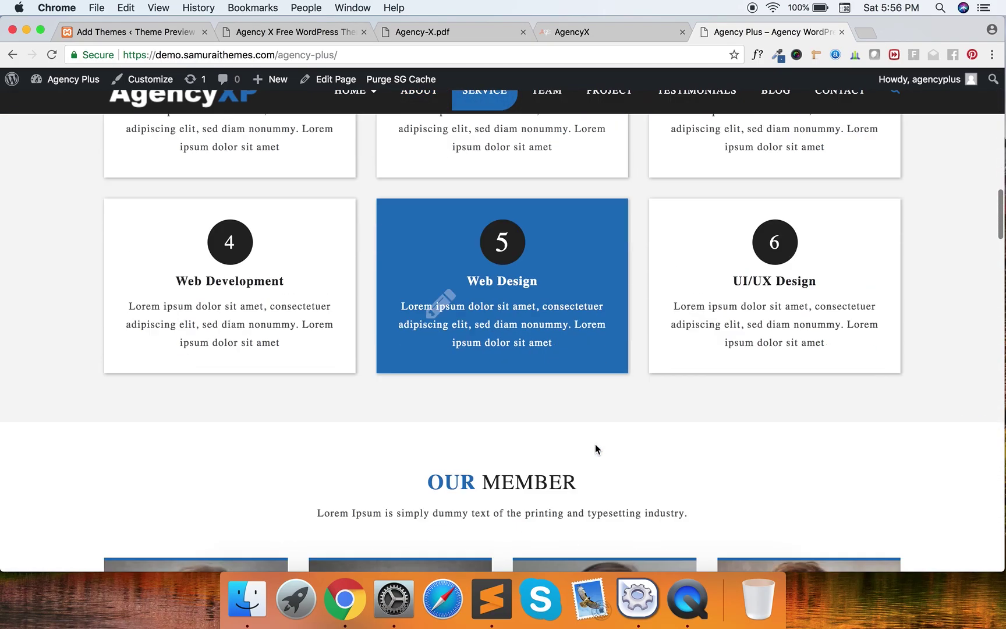
scroll(686, 230, "up", 20)
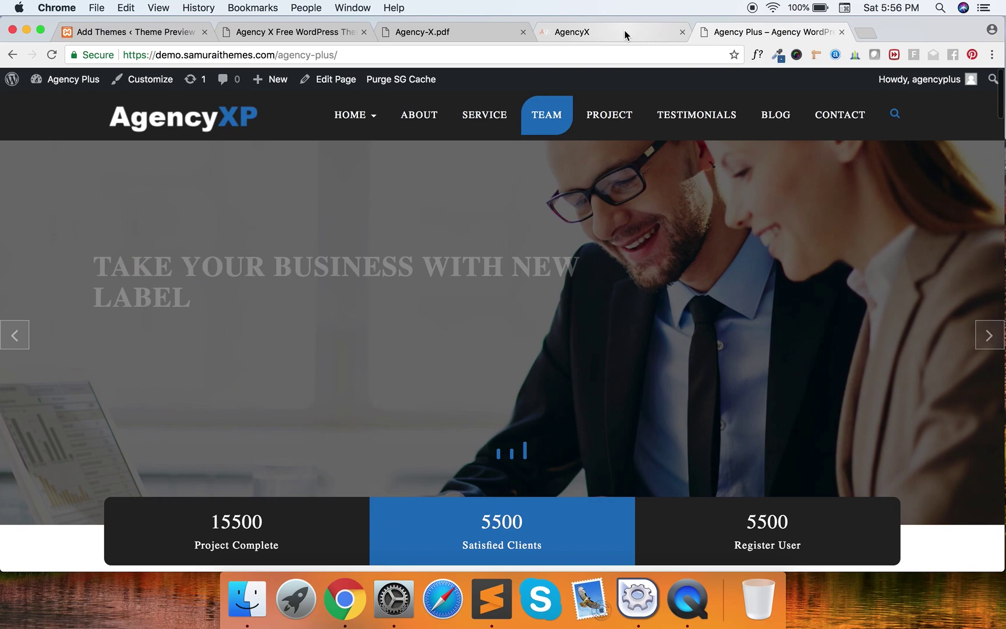
Compare the home pages of the Agency X and Agency Plus demos.
left_click(624, 32)
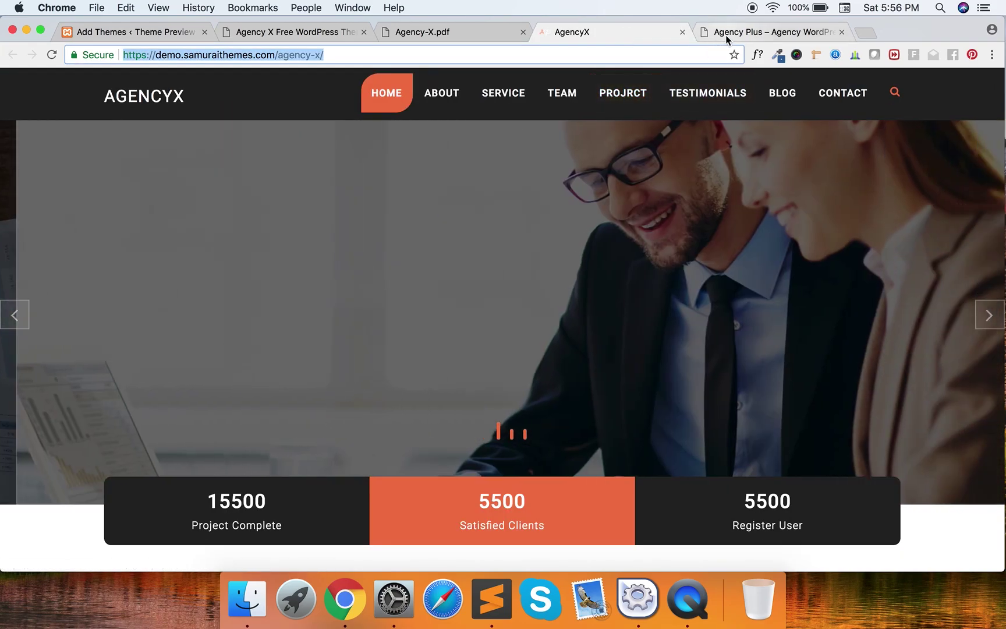
left_click(726, 34)
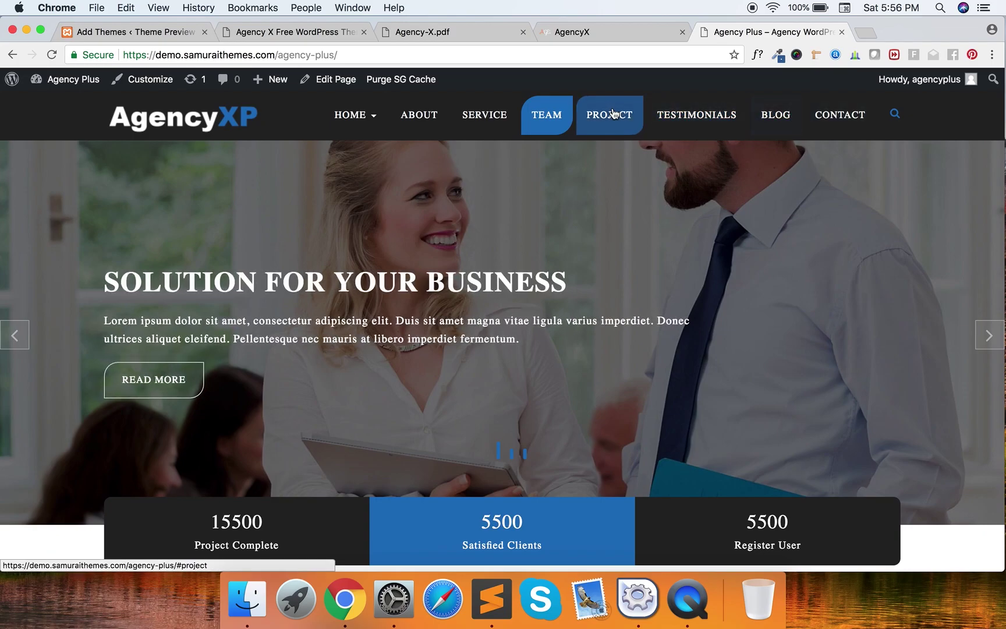
left_click(616, 32)
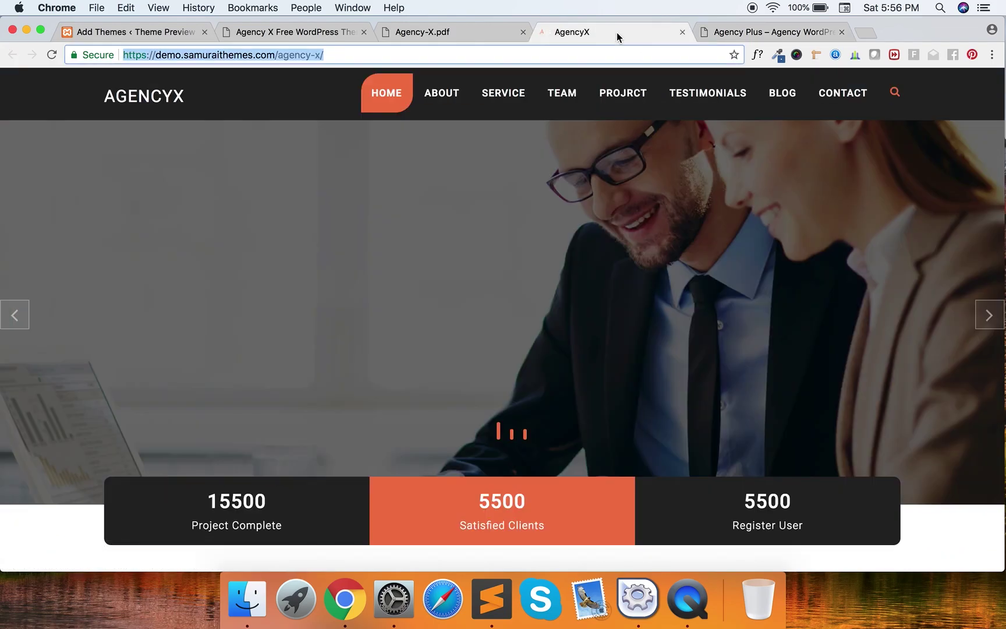
Read through the Agency-X.pdf documentation, including its topic list and the sections on categories and the static front page.
left_click(455, 30)
scroll(389, 373, "down", 5)
scroll(389, 373, "down", 20)
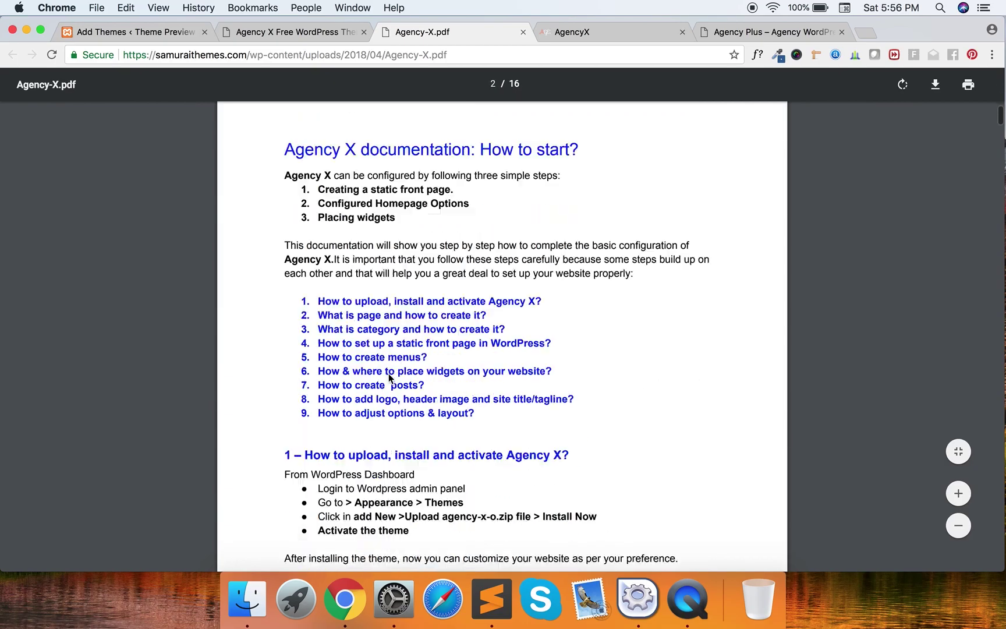
scroll(388, 375, "down", 15)
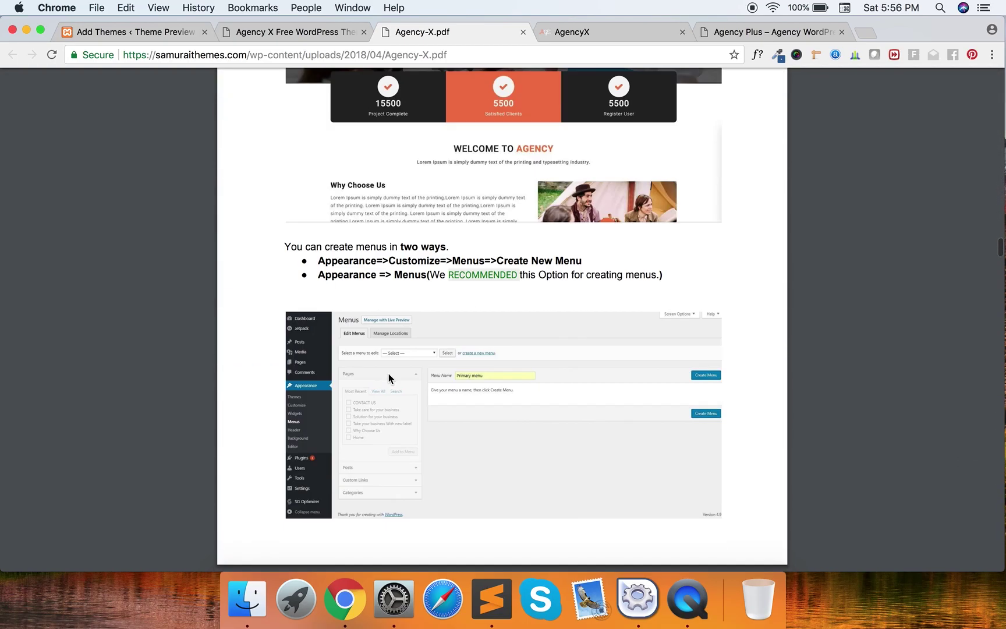
scroll(388, 373, "down", 20)
scroll(388, 374, "up", 20)
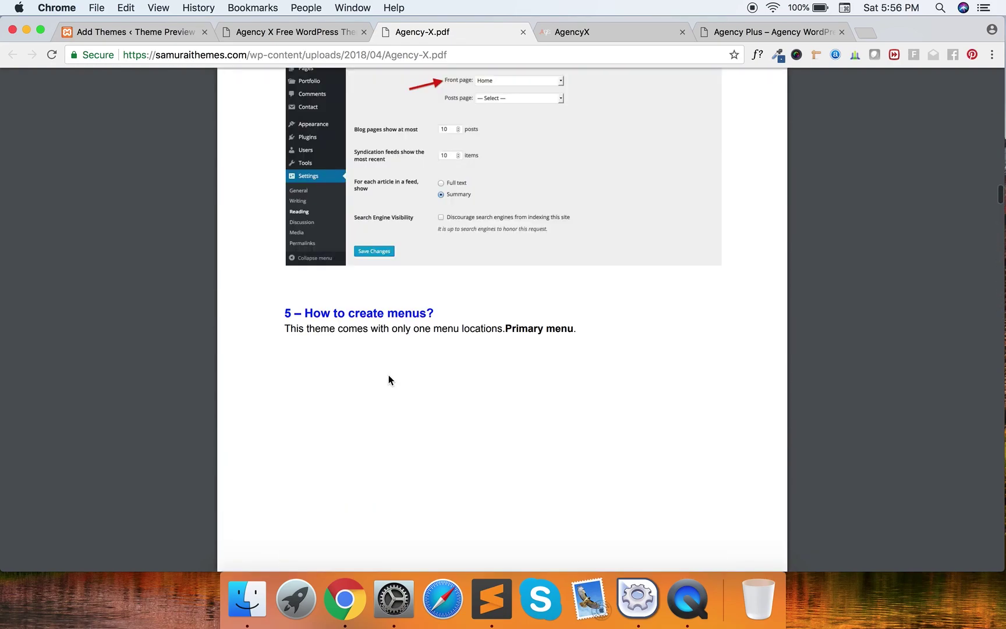
scroll(388, 375, "down", 7)
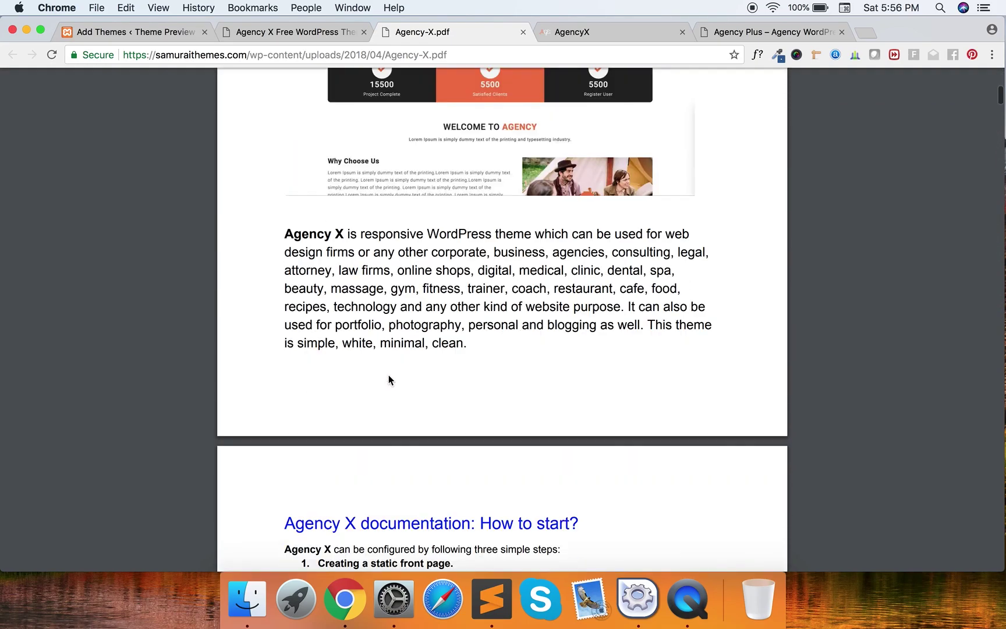
scroll(388, 377, "down", 8)
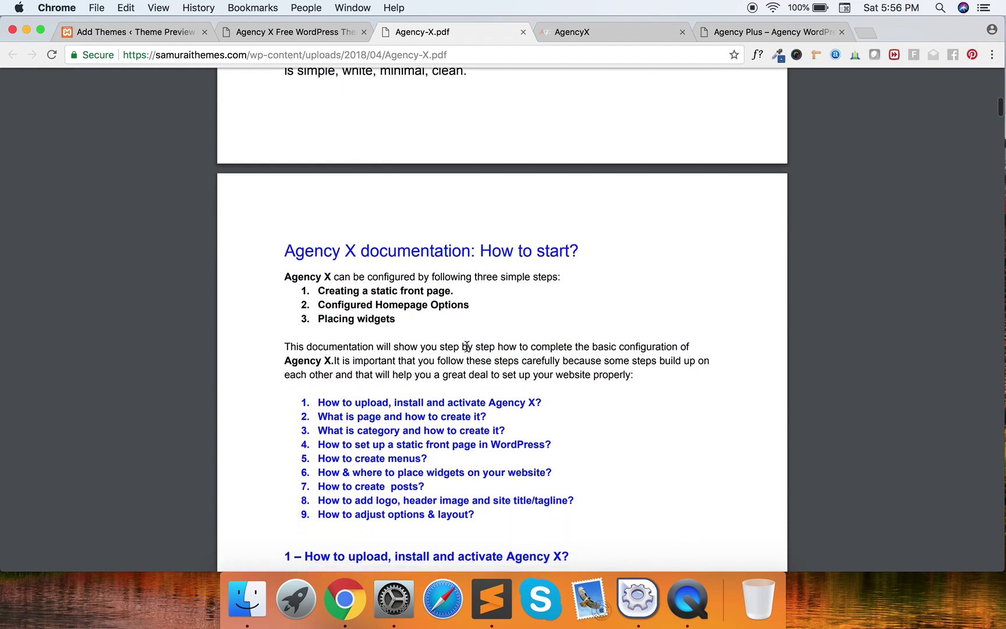
scroll(467, 347, "down", 2)
scroll(466, 348, "down", 13)
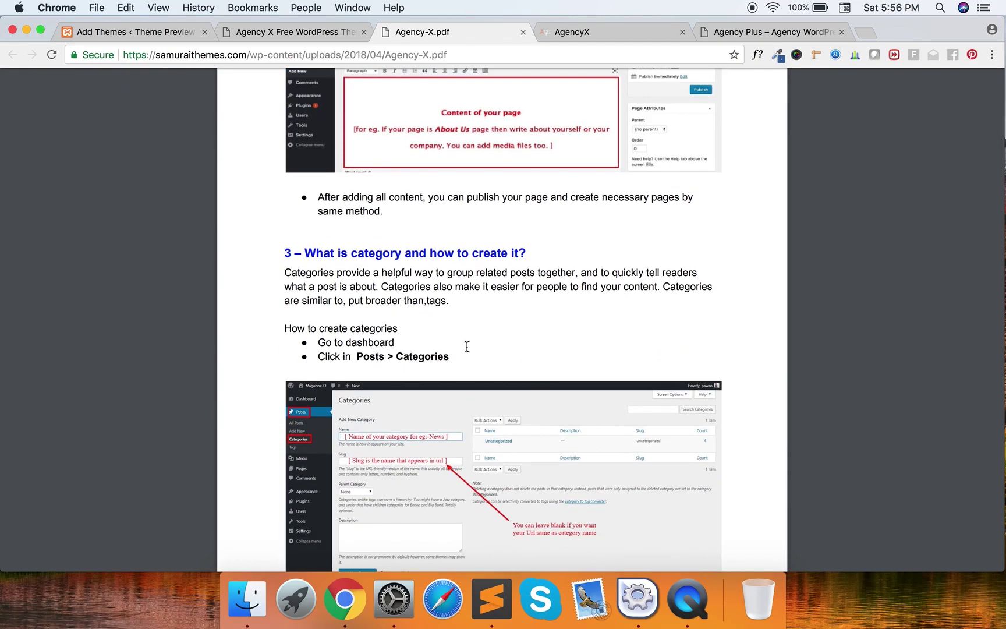
scroll(467, 347, "down", 9)
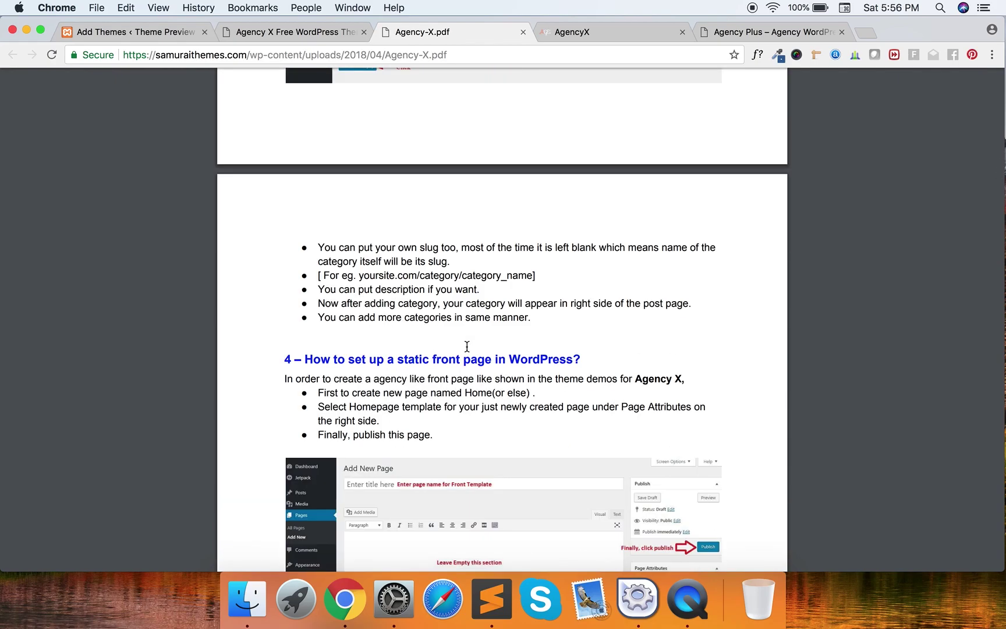
Review the Agency X Free WordPress Theme product page on Samurai Themes, including its purchase, demo and documentation options.
left_click(319, 36)
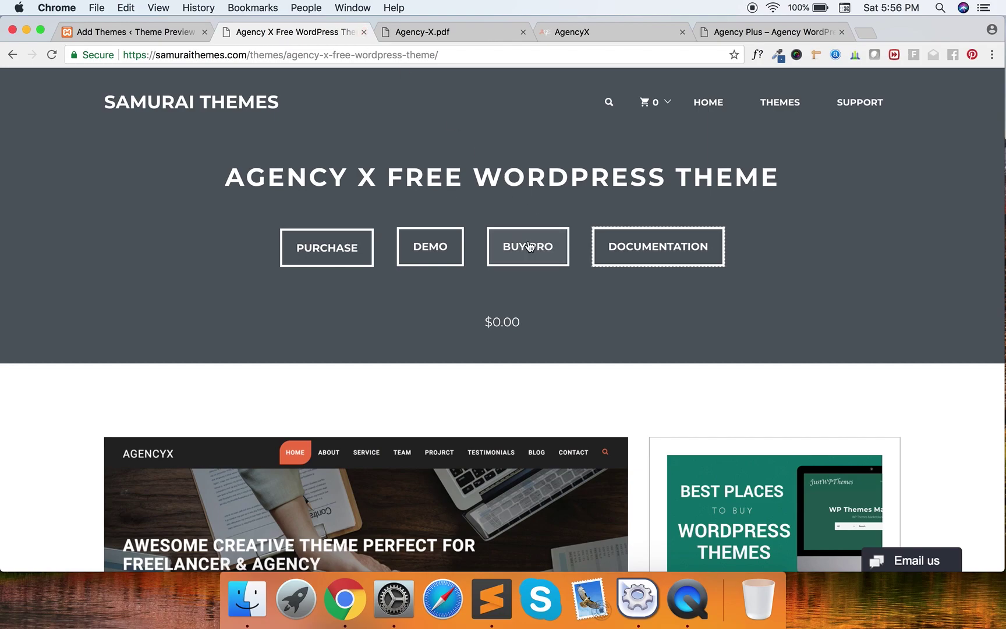
scroll(386, 336, "down", 5)
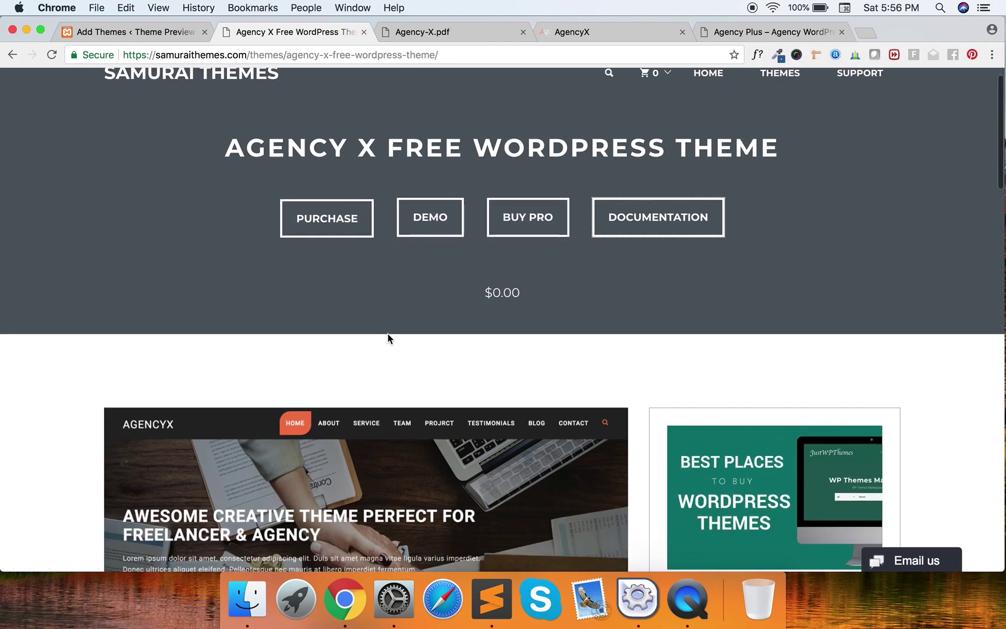
scroll(387, 337, "up", 5)
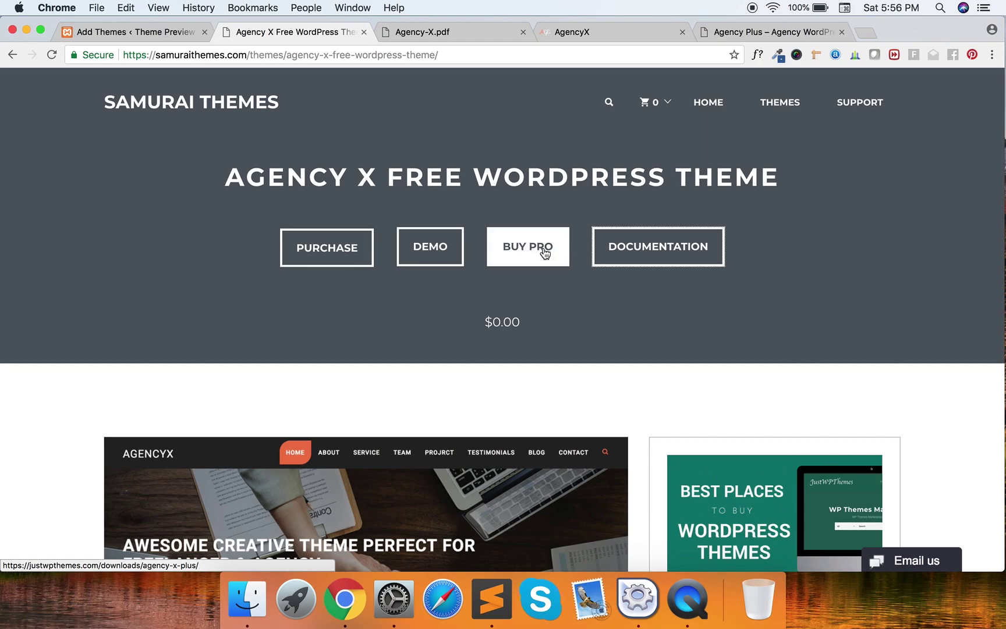
Go to the WordPress admin's Add Themes page and search the theme directory for "agency".
left_click(138, 32)
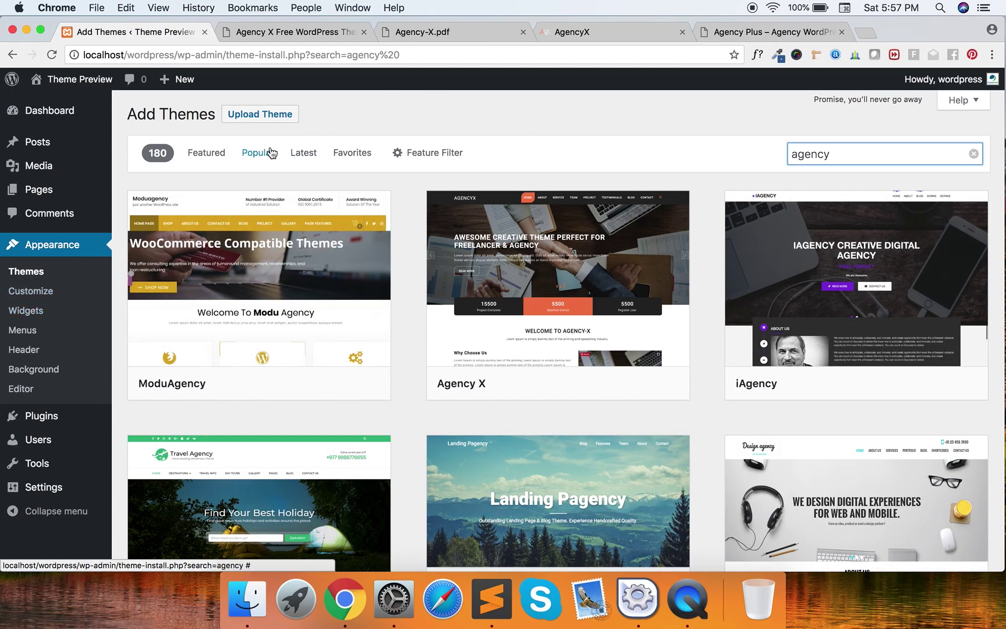
left_click(40, 272)
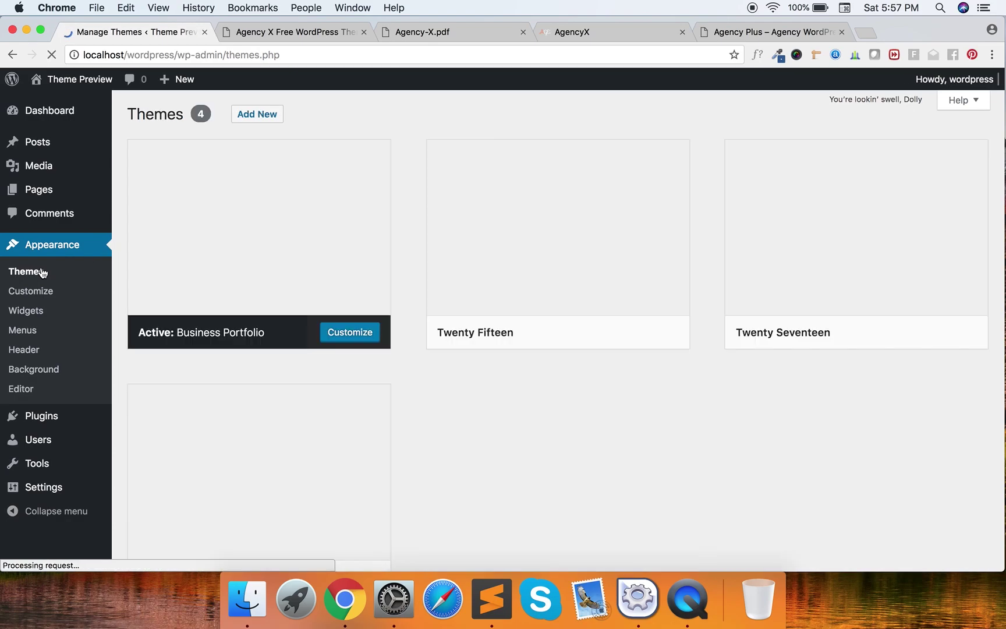
left_click(251, 115)
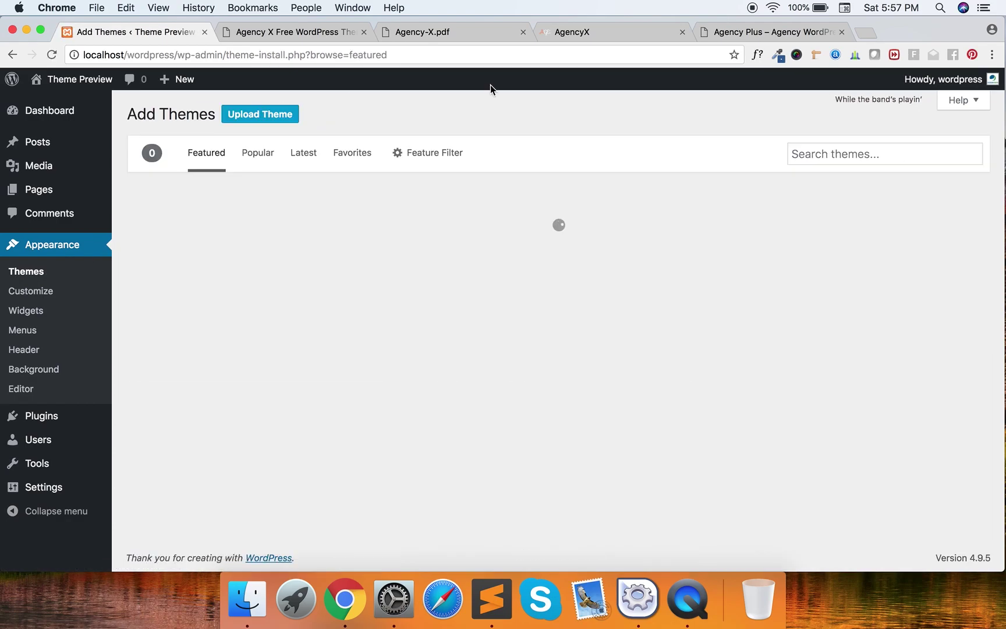
left_click(884, 153)
type("agency")
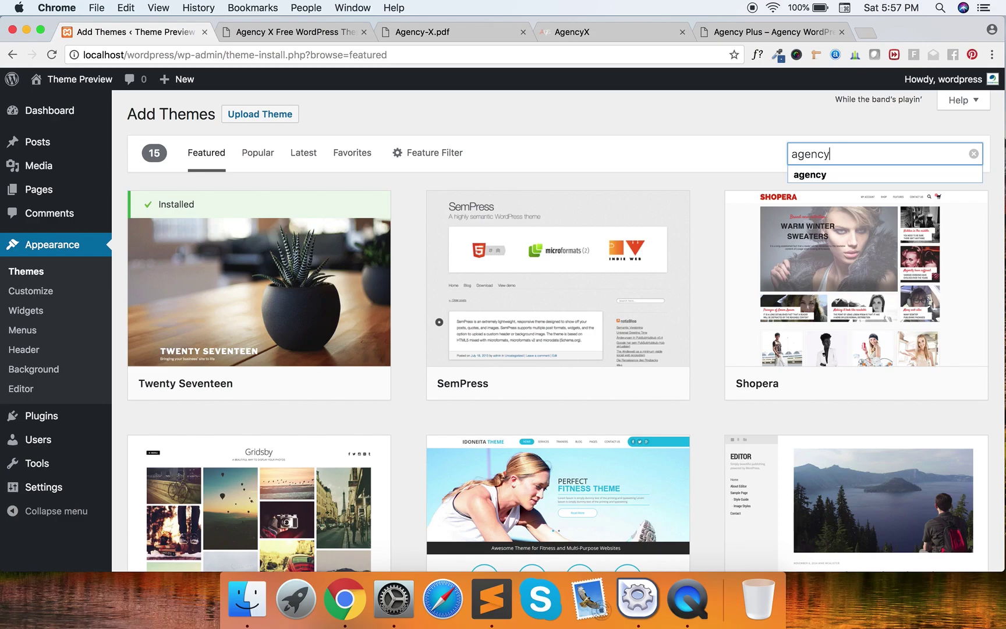
key("Return")
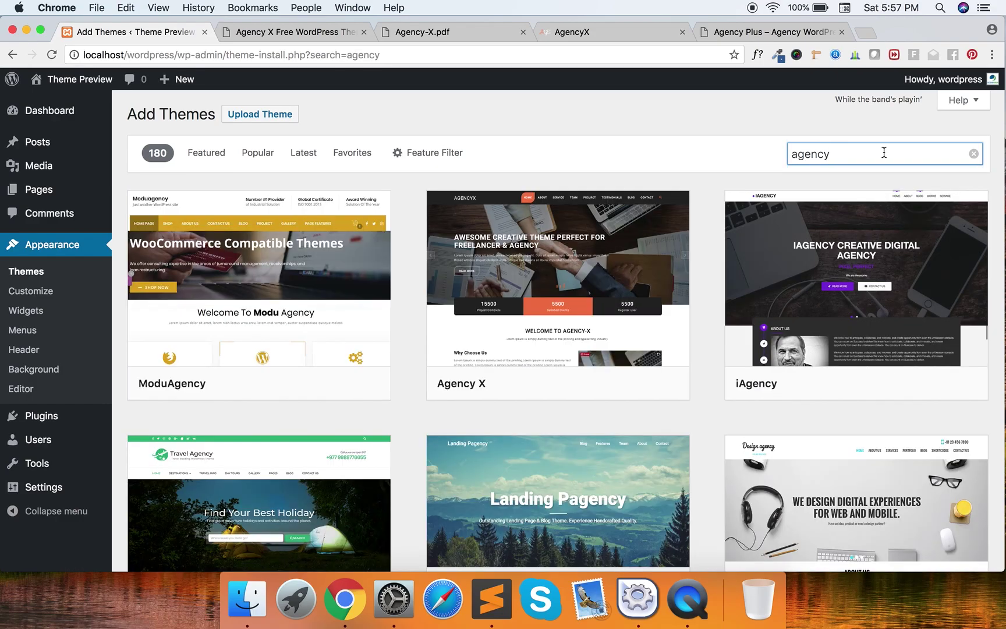
Install the Agency X theme and activate it on the site.
mouse_move(601, 303)
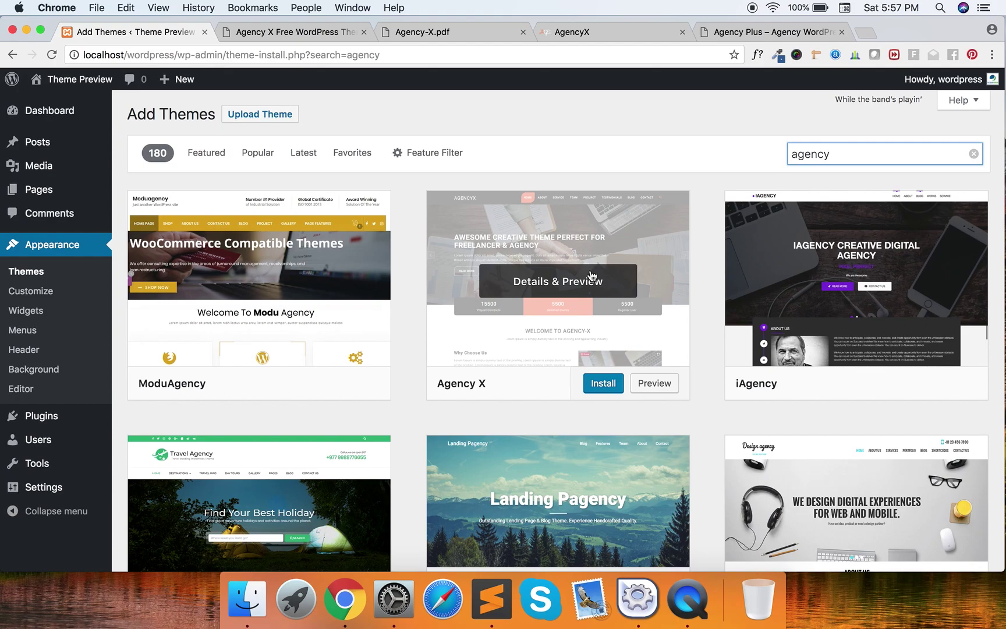
left_click(605, 387)
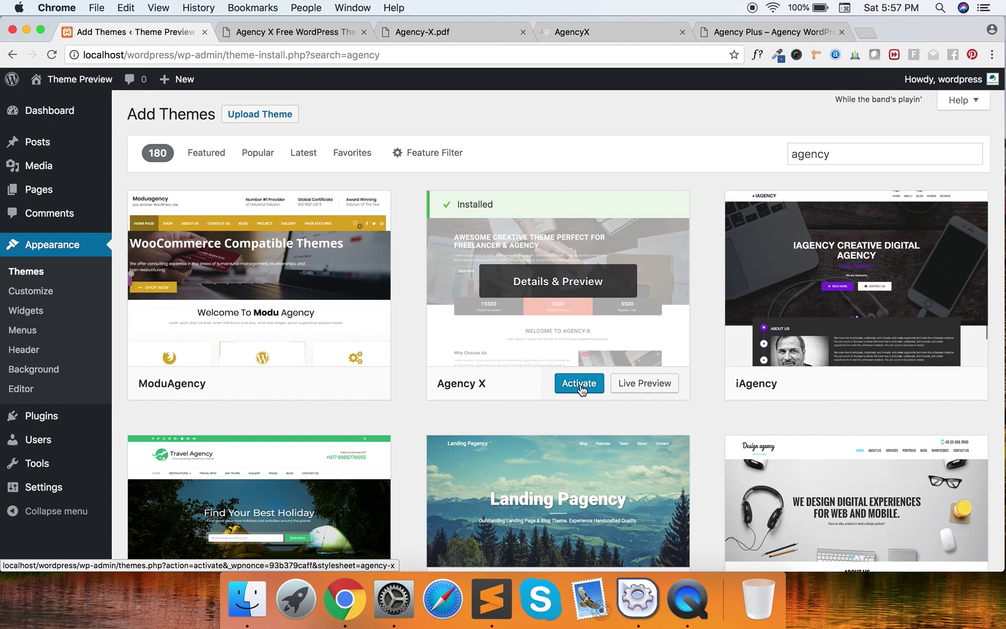
left_click(578, 383)
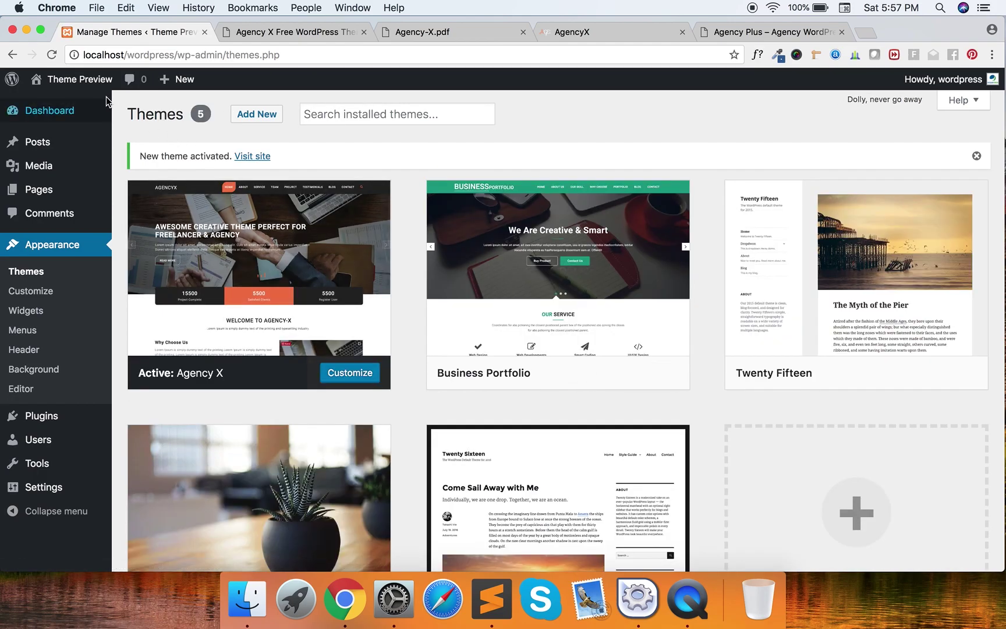
Open the site in a new browser tab and review its front page with the Agency X theme.
right_click(252, 160)
left_click(303, 162)
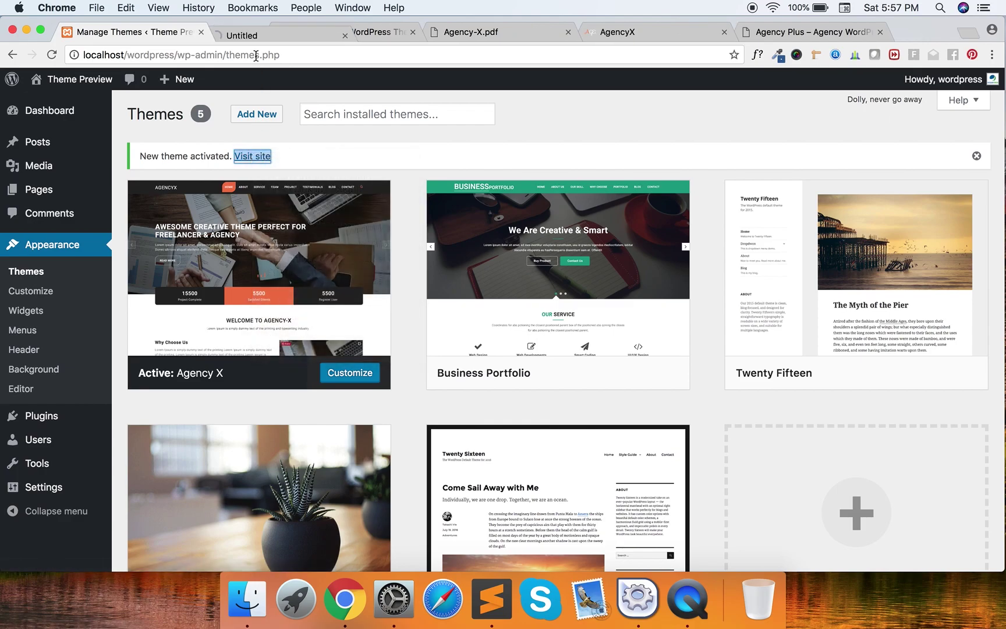
left_click(264, 32)
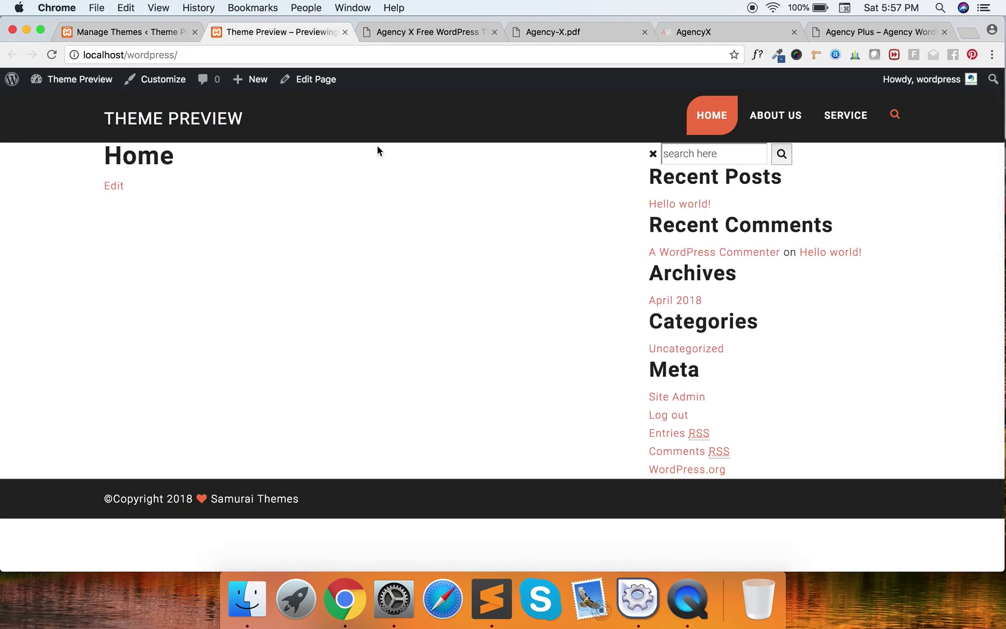
scroll(468, 346, "down", 3)
scroll(469, 346, "up", 5)
Create a new page titled "Home" with the Front Page template and publish it.
left_click(154, 33)
mouse_move(61, 197)
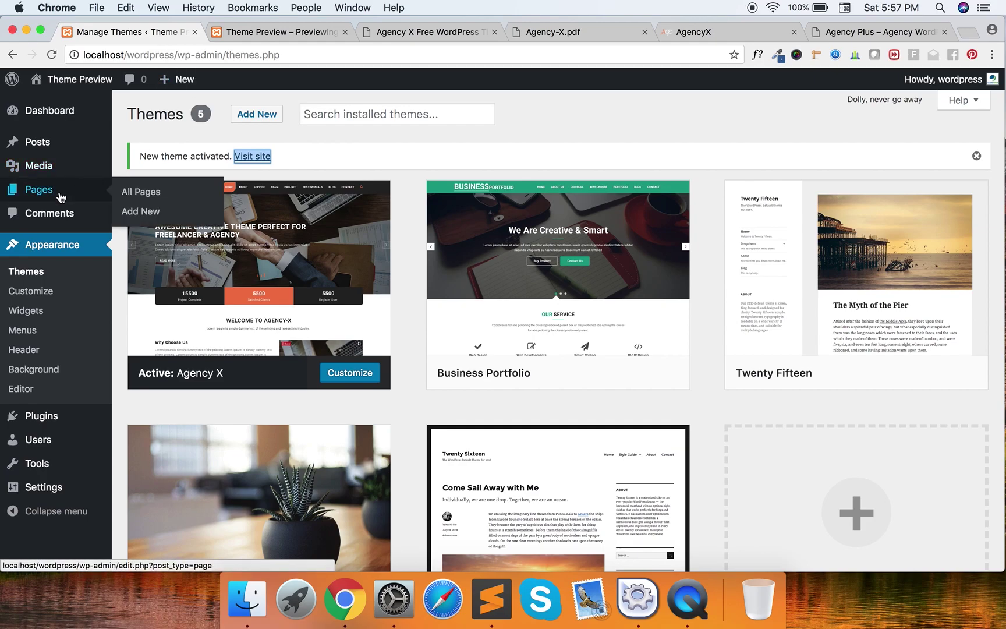
left_click(145, 212)
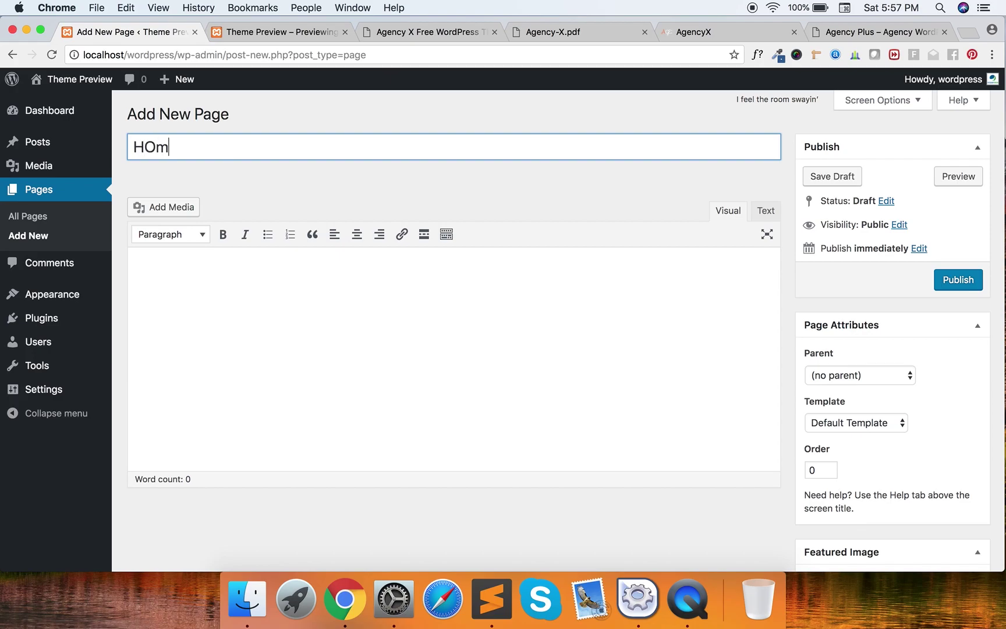
type("Home")
left_click(829, 428)
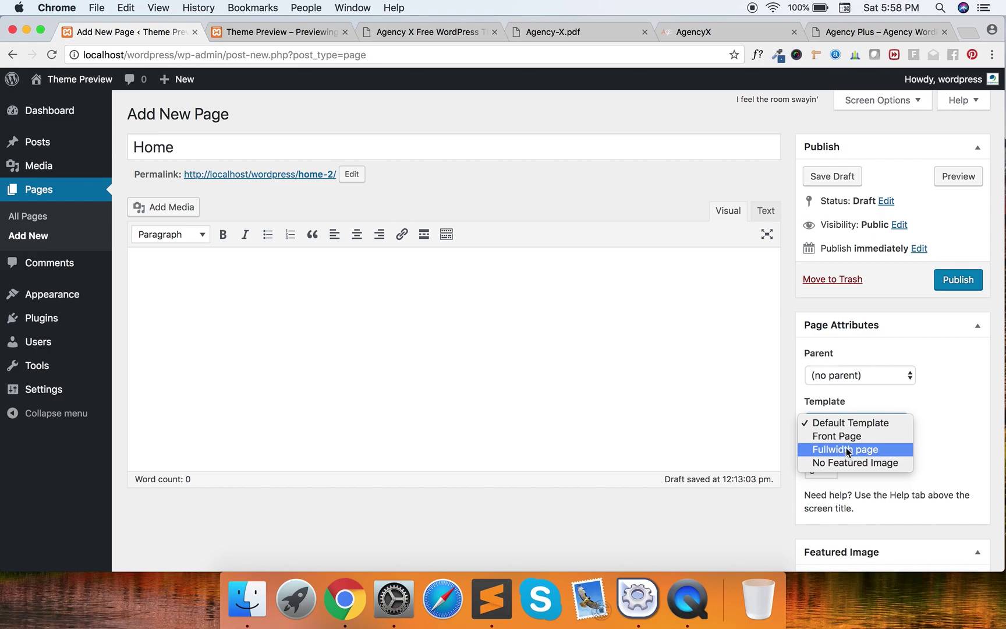
left_click(843, 437)
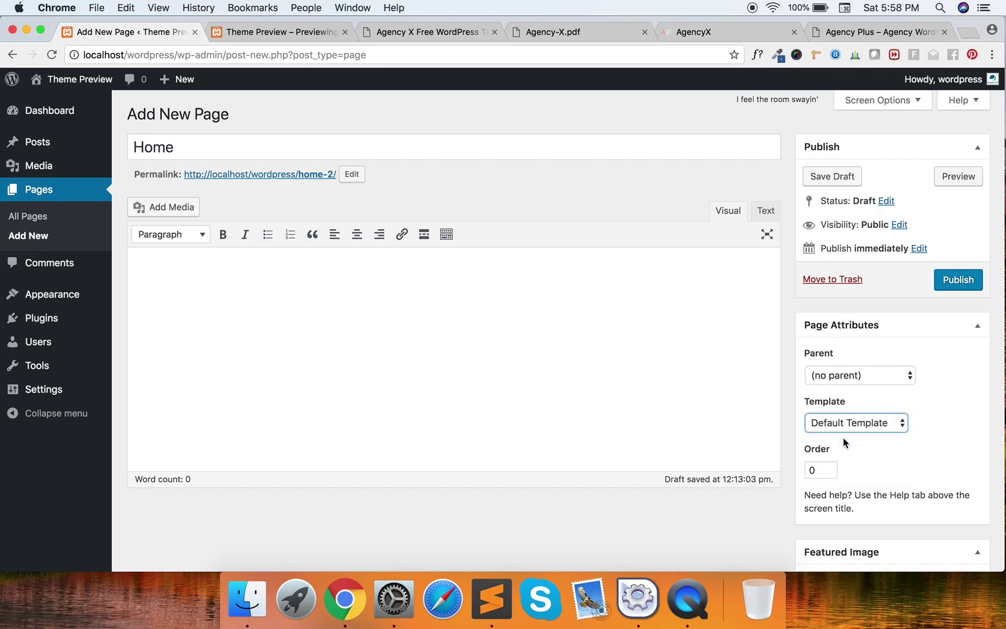
left_click(954, 281)
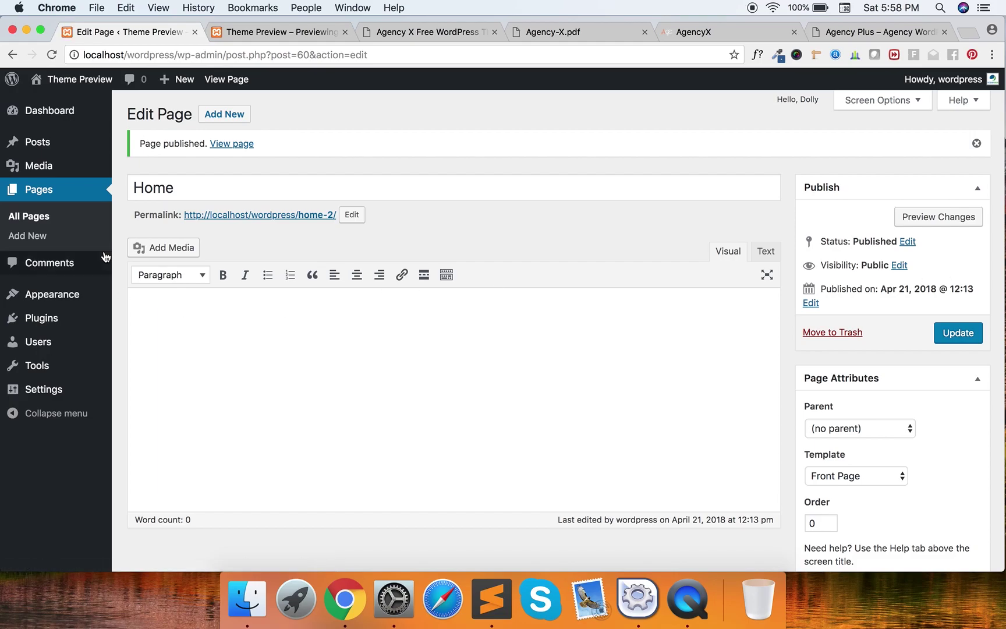
In the Customizer's homepage settings, select the newly created Home page as the static homepage, publish the change and close the Customizer.
mouse_move(73, 296)
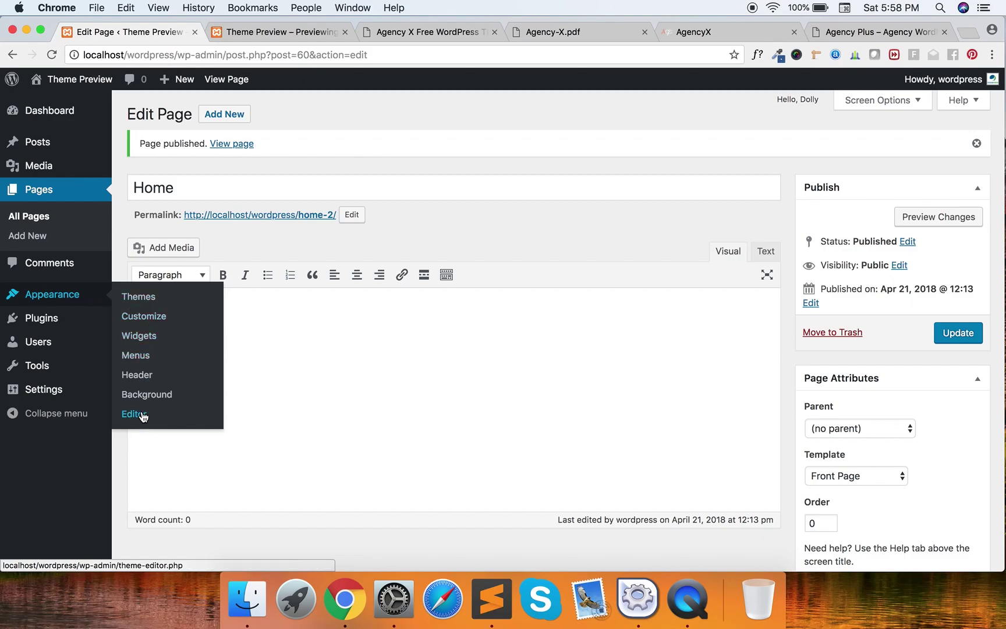
left_click(144, 316)
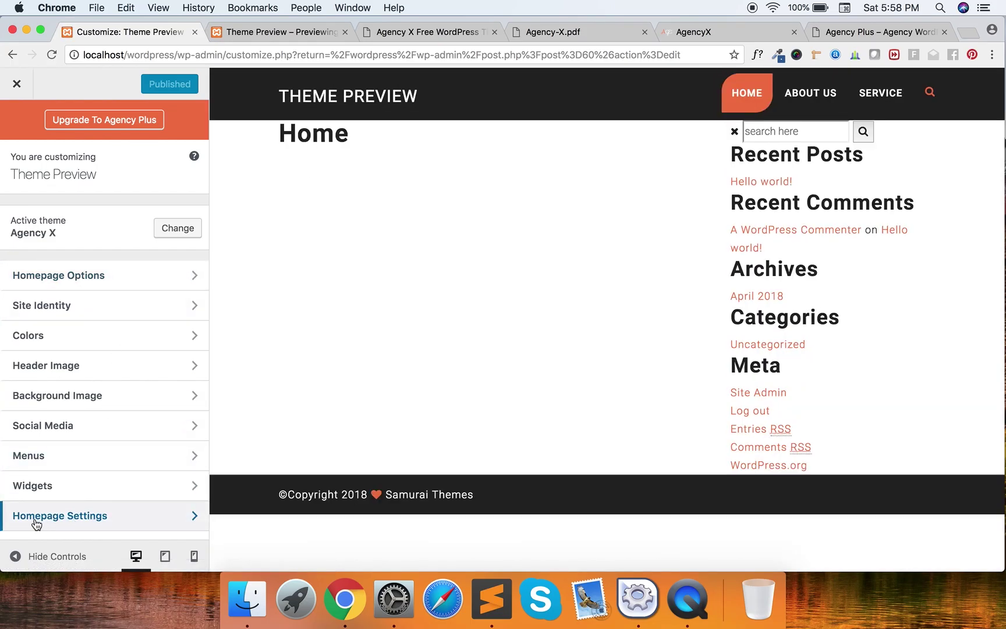
left_click(133, 523)
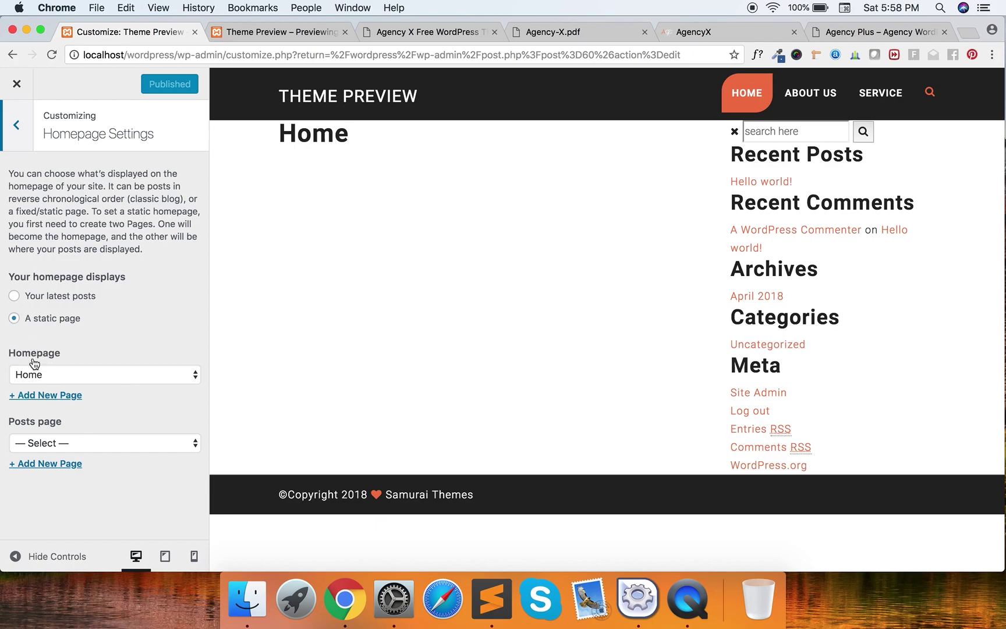
left_click(47, 371)
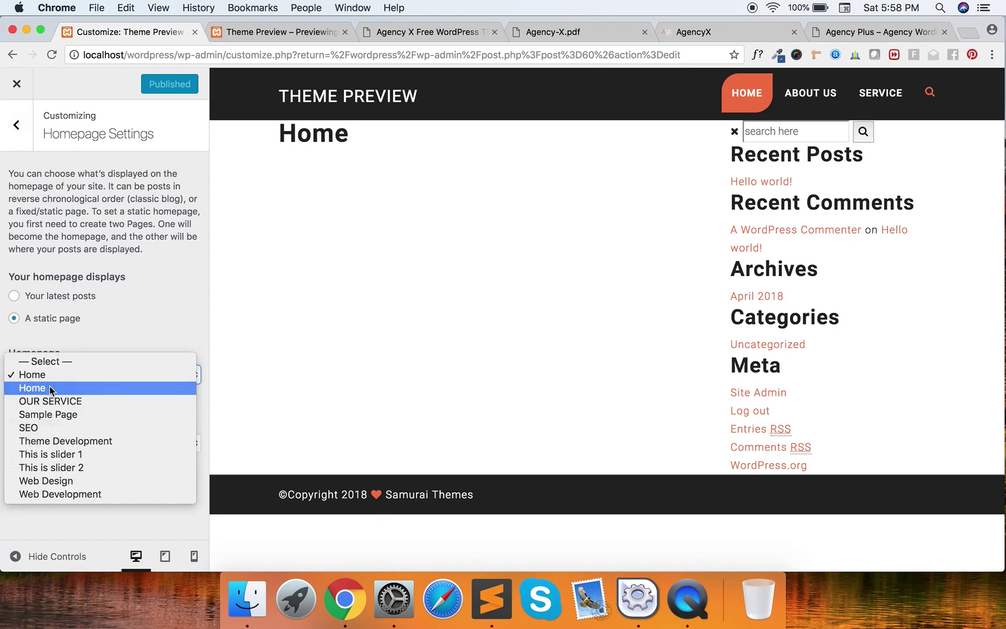
left_click(51, 388)
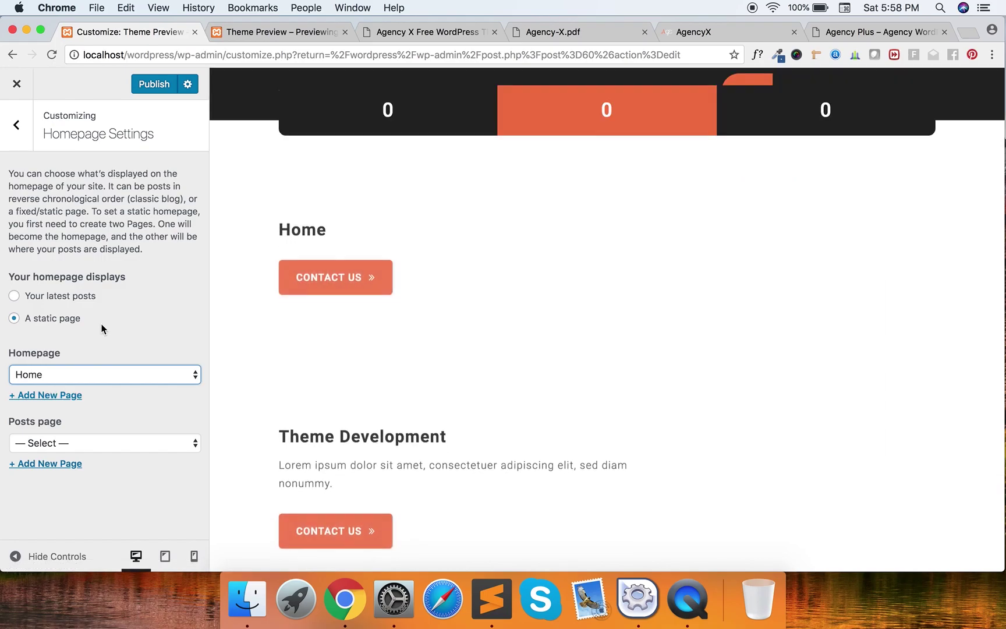
left_click(154, 85)
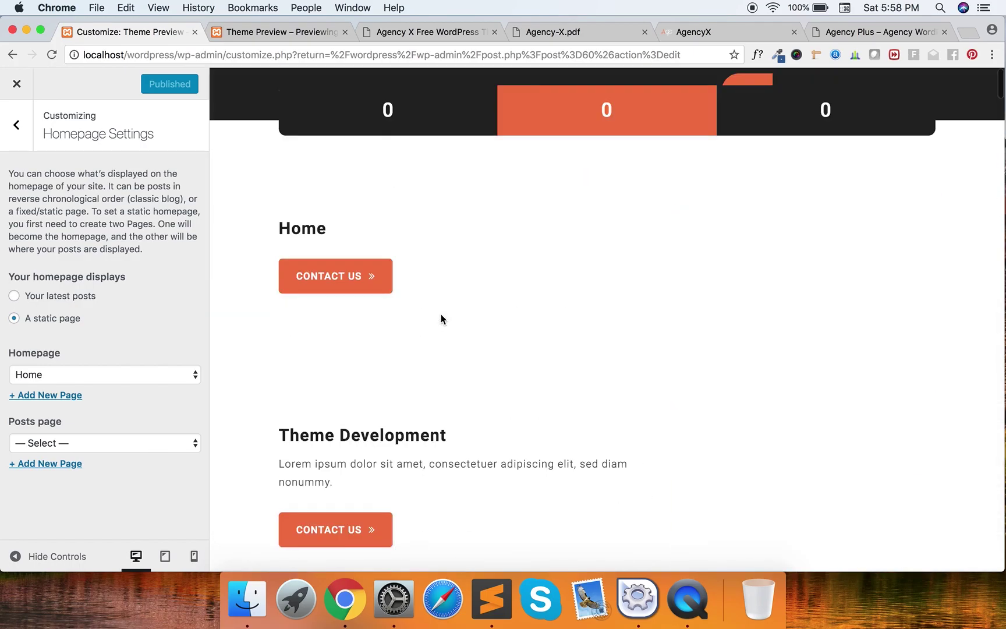
left_click(16, 126)
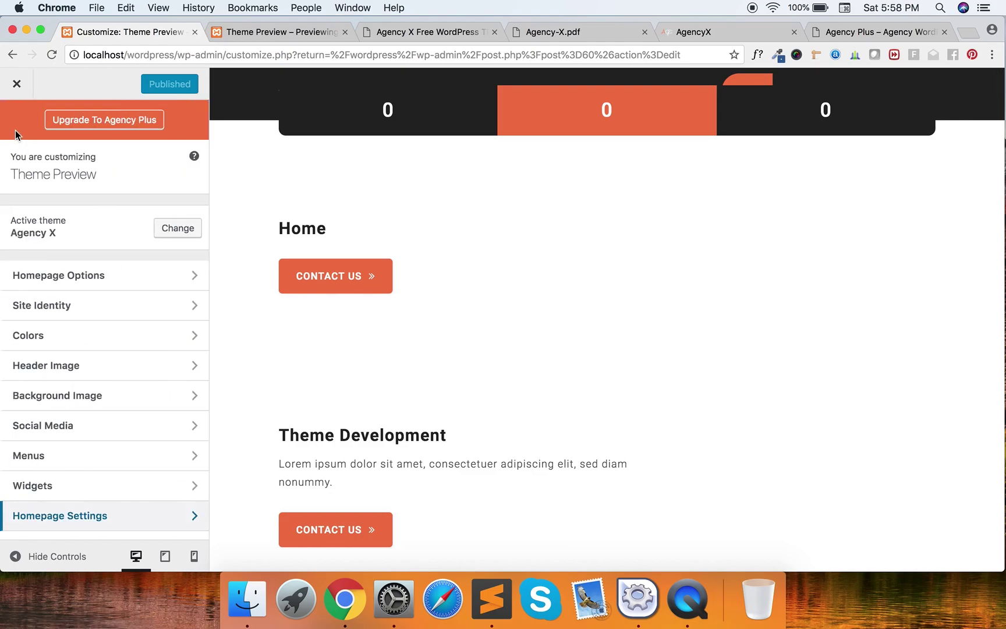
left_click(17, 86)
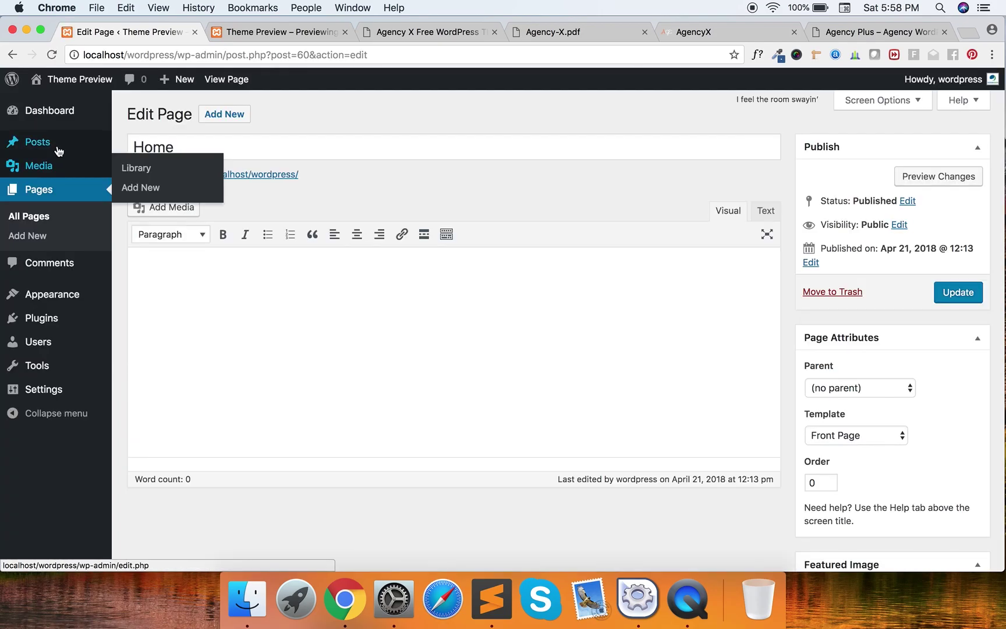
Move all pages to the Trash except the Home page marked as Front Page.
left_click(47, 222)
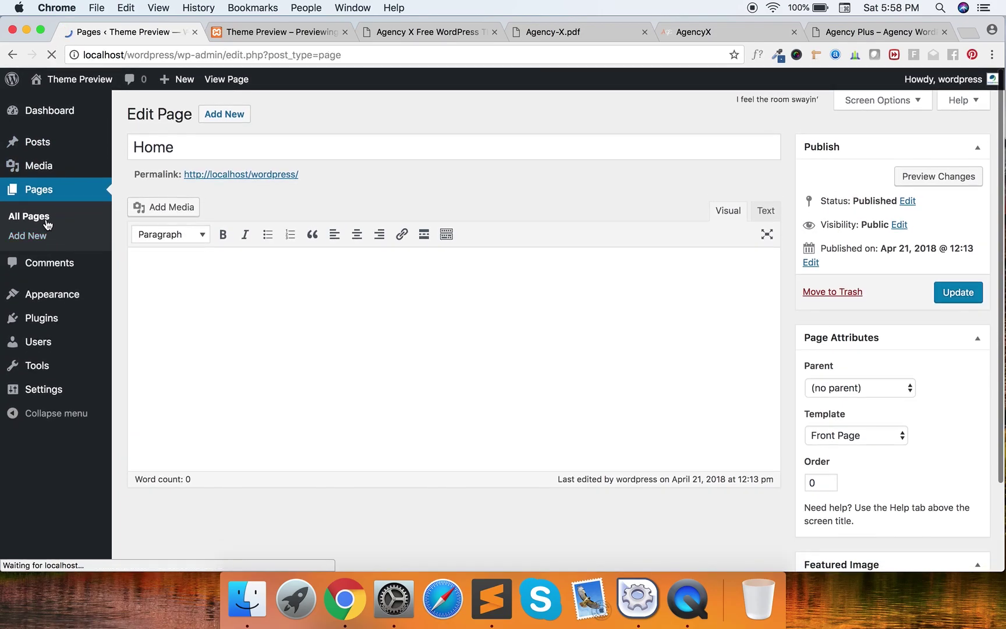
left_click(141, 188)
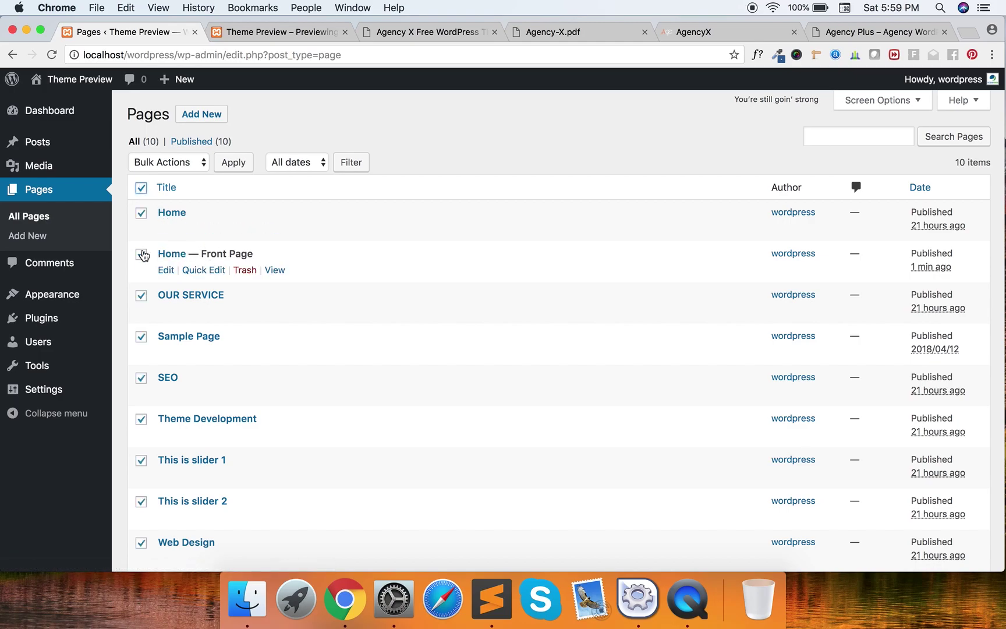
left_click(177, 162)
left_click(178, 189)
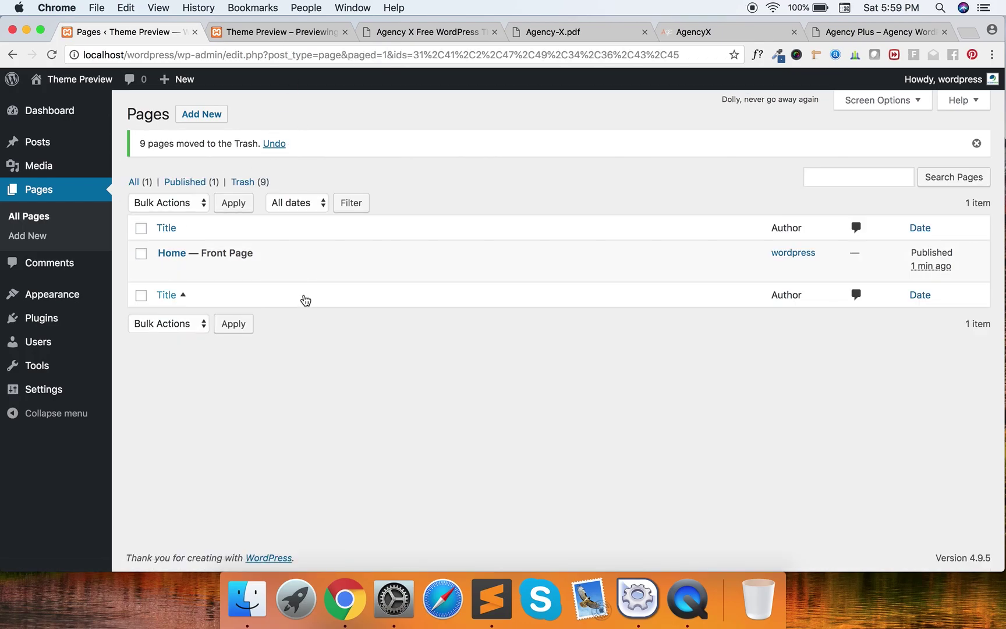
Reload the site's front page and review its sections from the counters down to the footer.
left_click(269, 33)
left_click(52, 55)
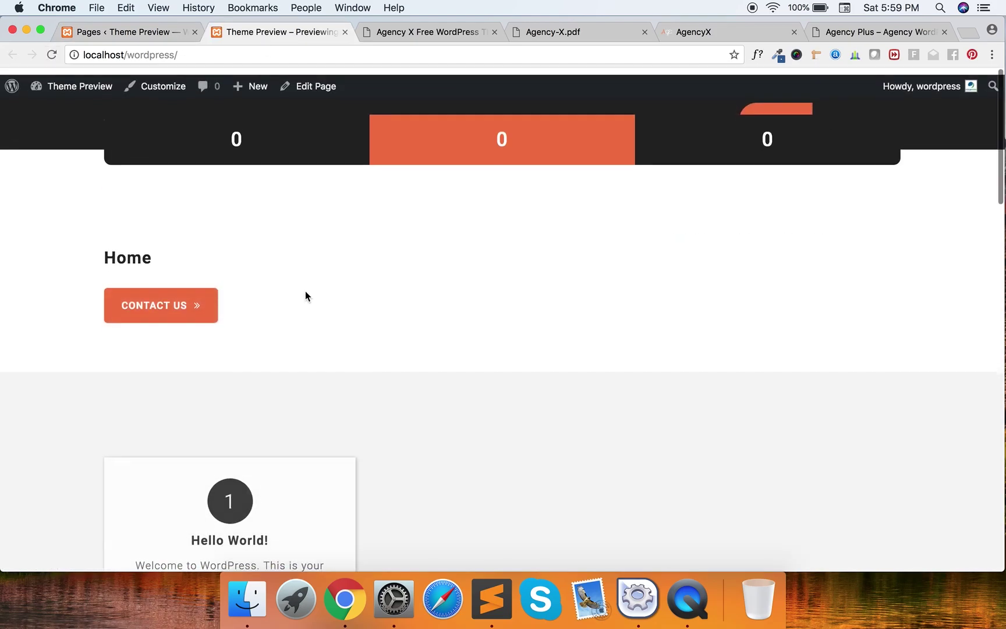
scroll(305, 296, "down", 10)
scroll(305, 291, "down", 10)
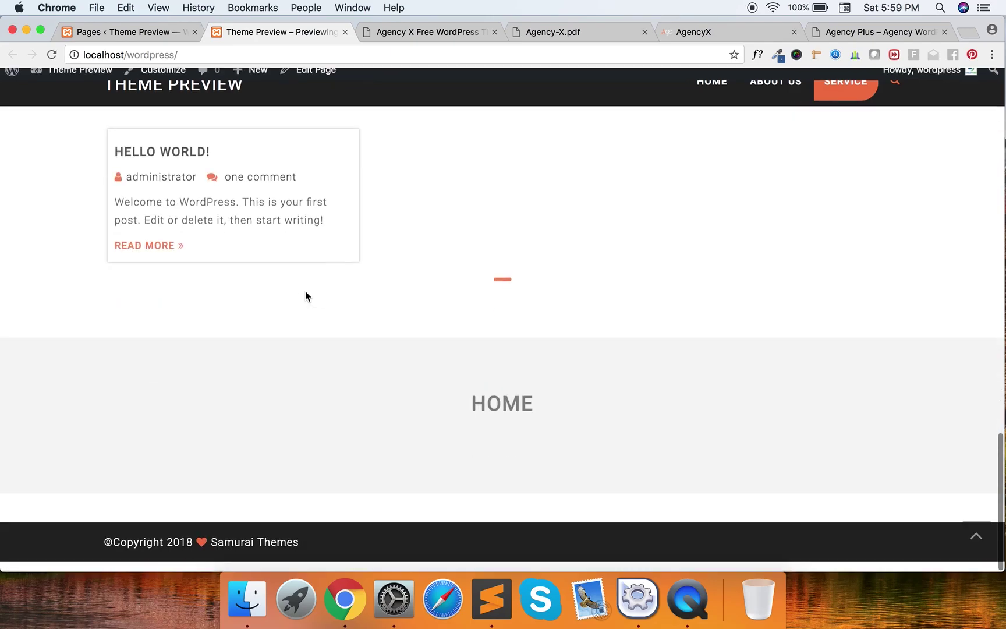
scroll(305, 291, "up", 20)
scroll(305, 291, "down", 10)
scroll(305, 295, "up", 10)
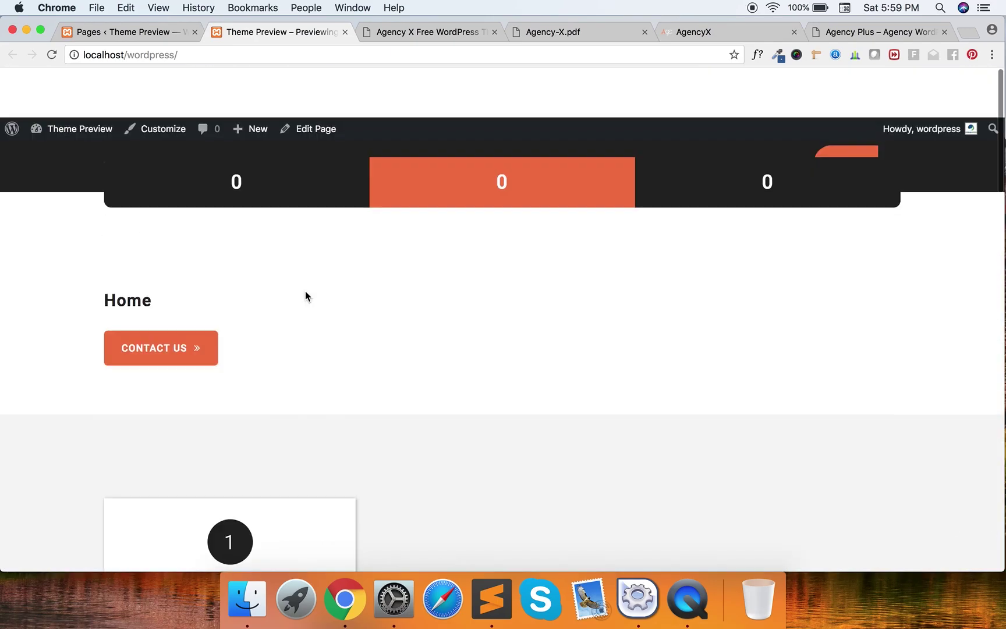
scroll(305, 295, "down", 1)
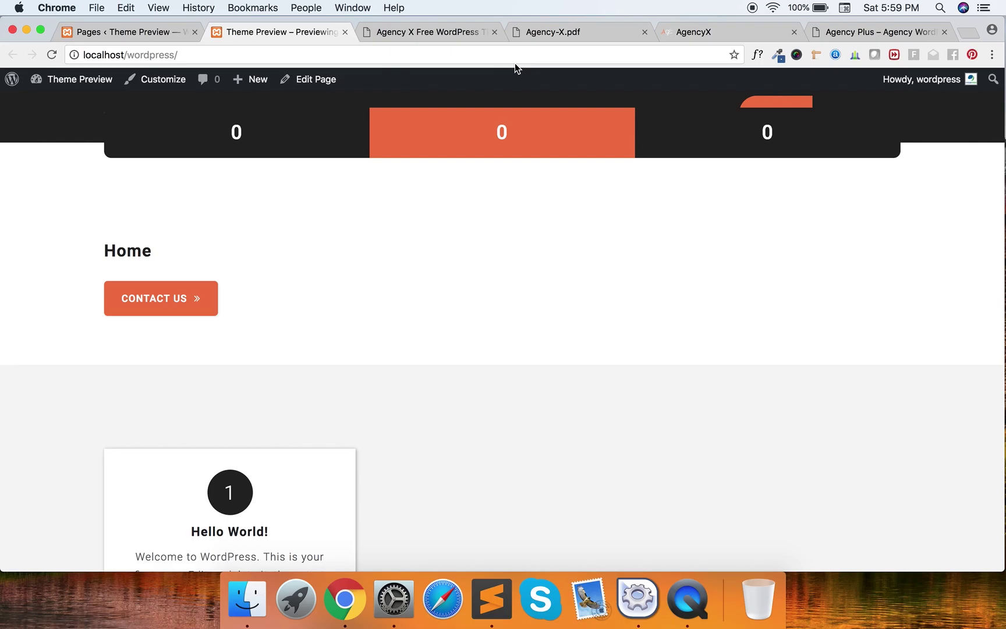
Review the Agency X demo homepage from the banner slider through services, team, testimonials and blog to the footer.
left_click(728, 33)
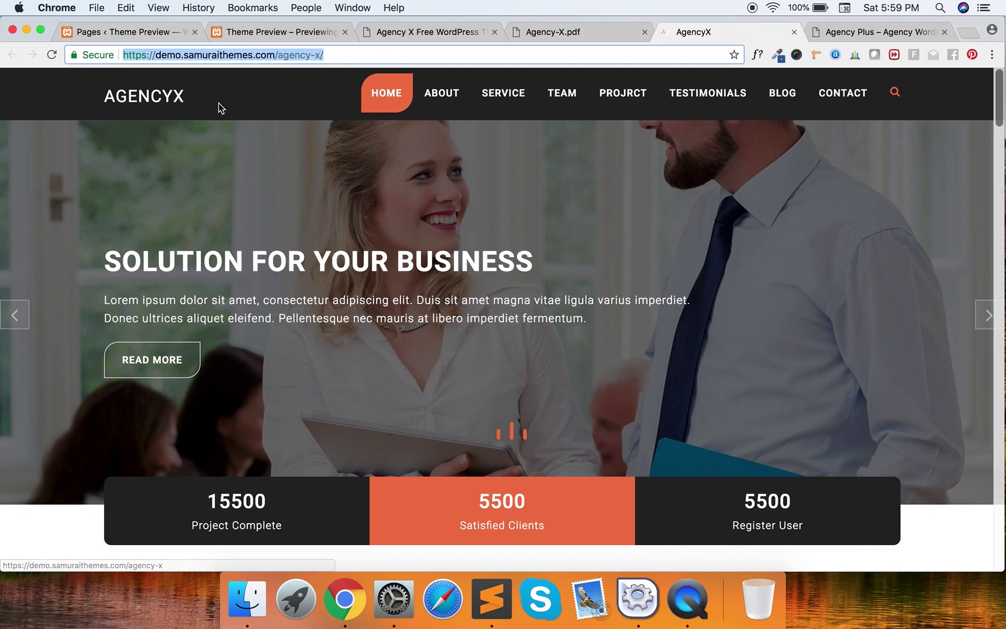
scroll(312, 289, "down", 5)
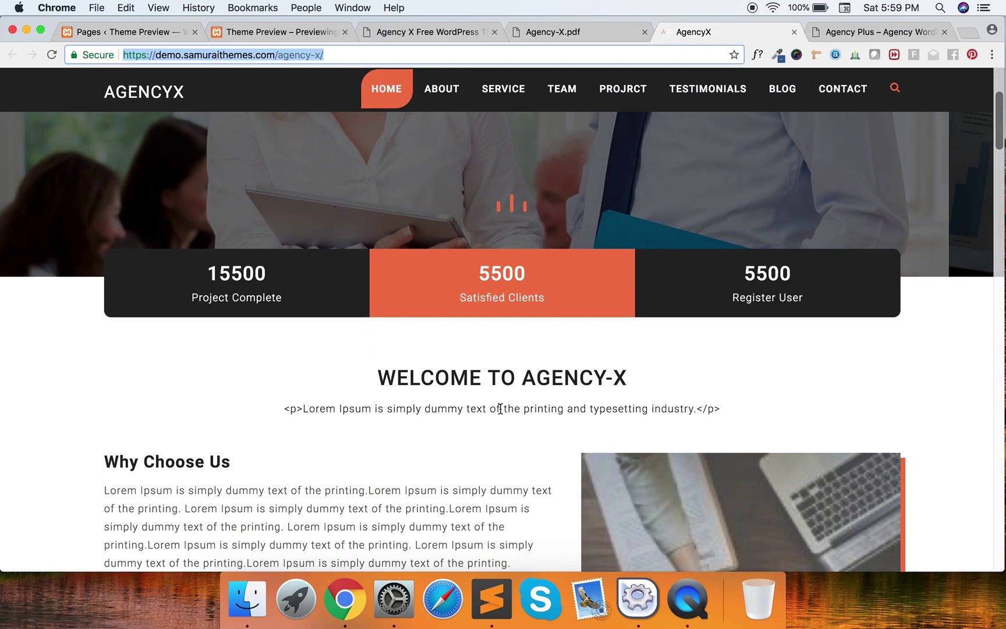
scroll(307, 405, "down", 3)
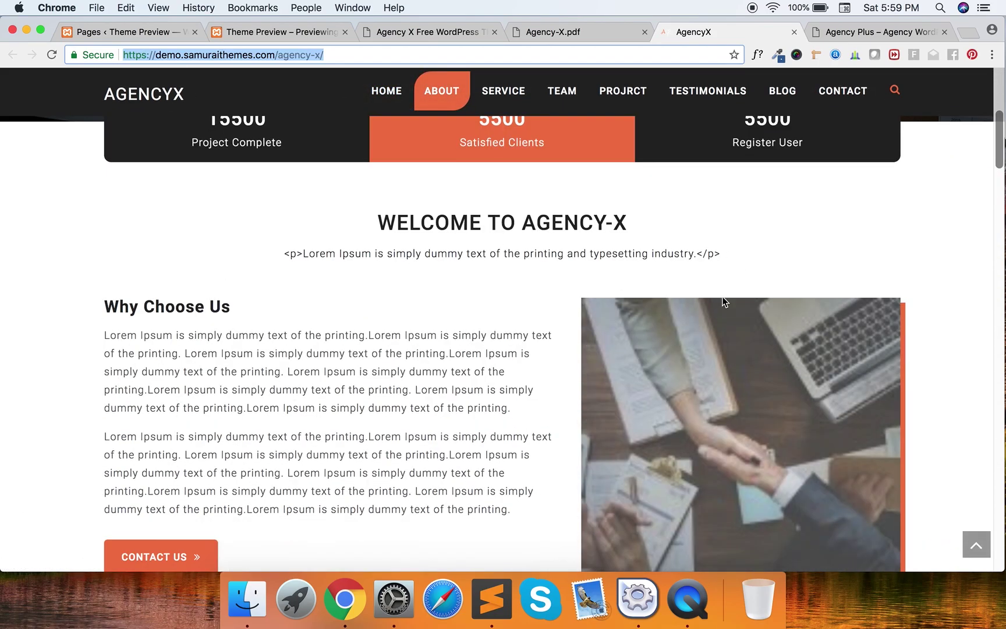
scroll(465, 482, "down", 12)
scroll(568, 471, "down", 5)
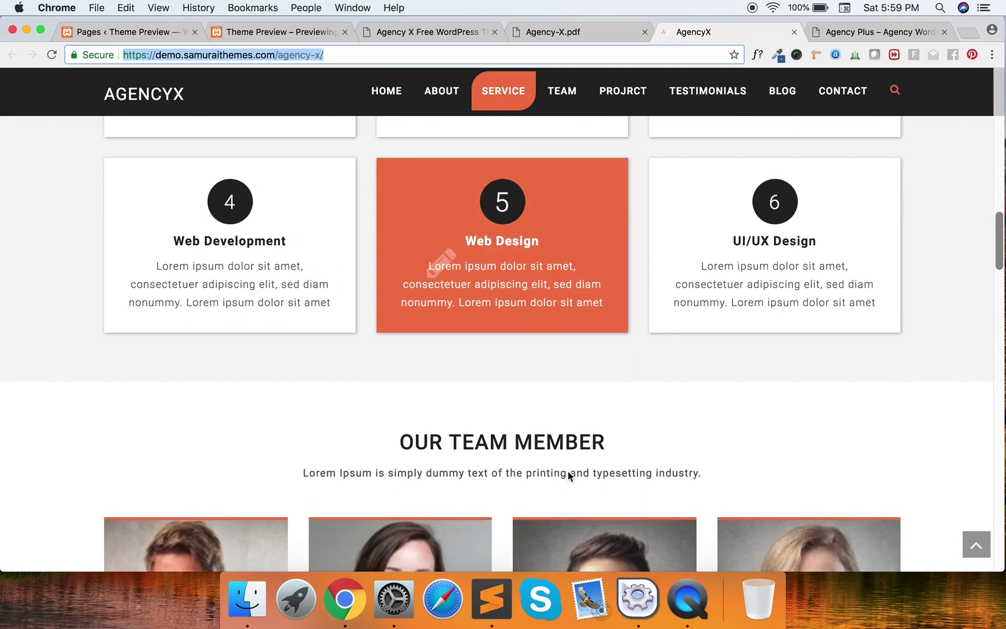
scroll(567, 471, "down", 7)
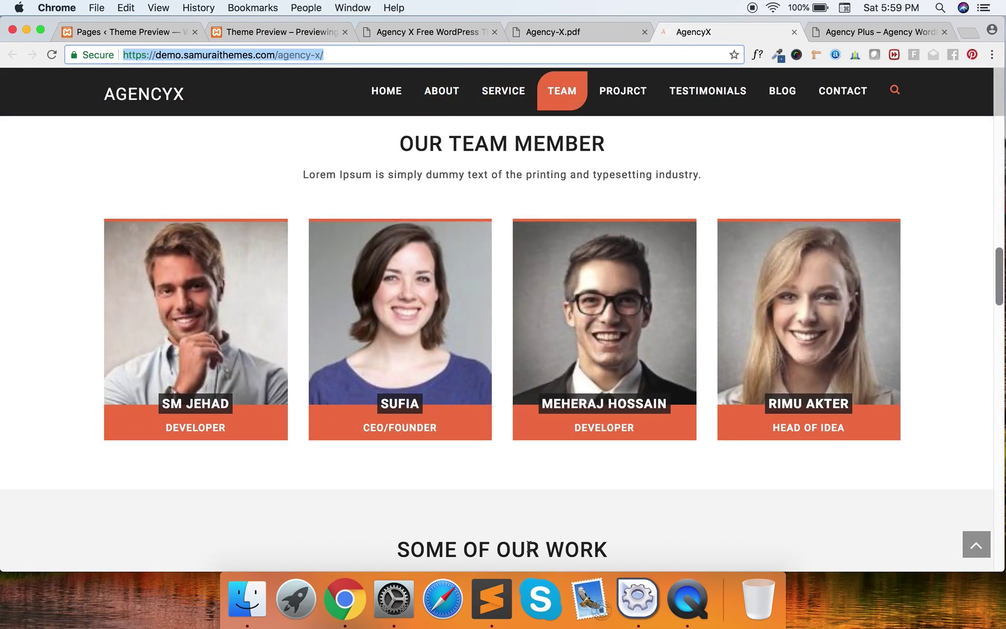
scroll(529, 547, "down", 10)
scroll(252, 408, "down", 5)
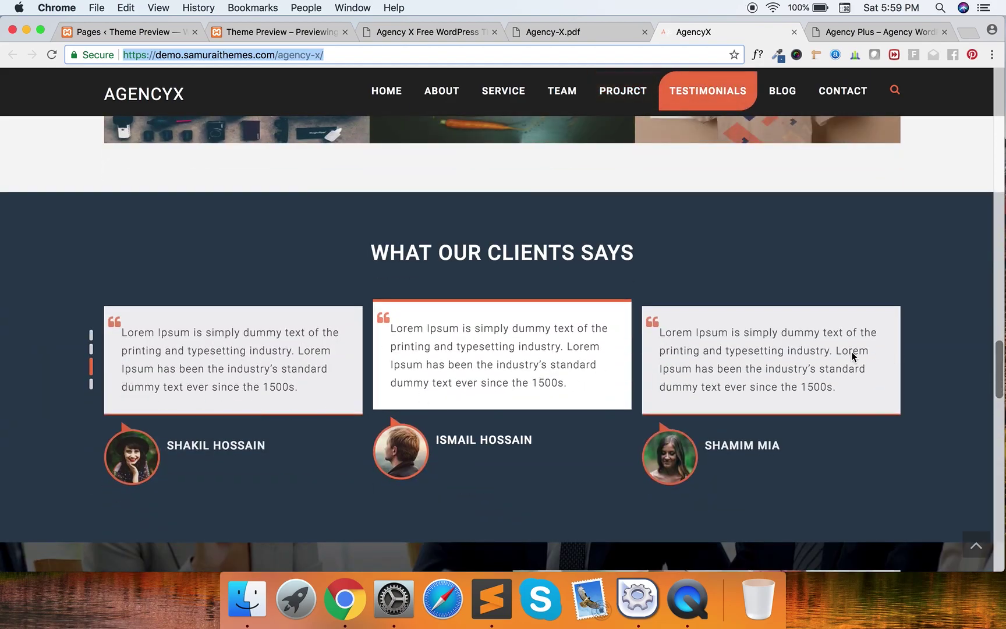
scroll(473, 448, "down", 5)
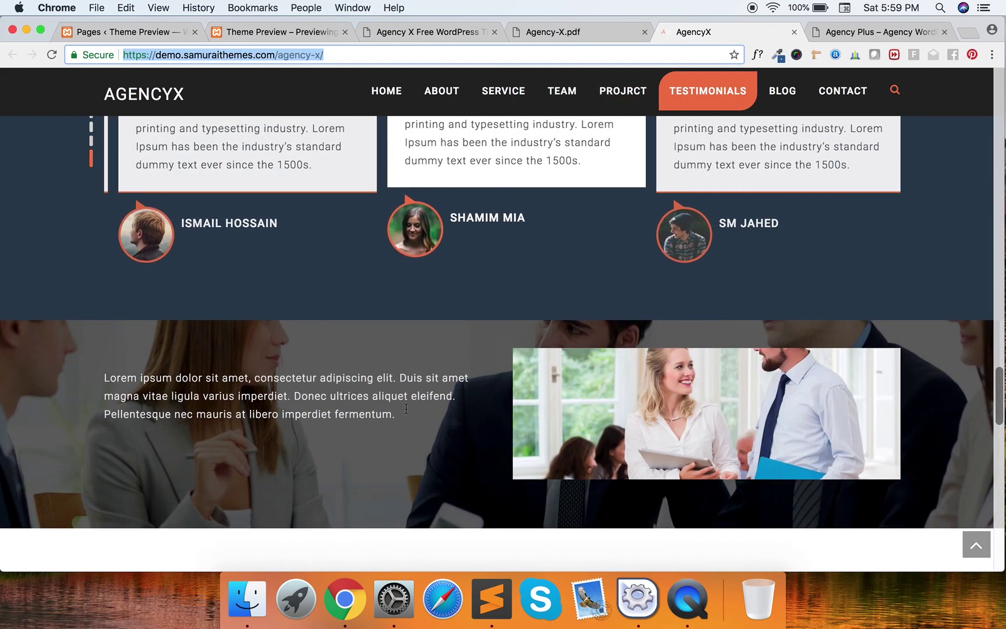
scroll(528, 411, "down", 6)
scroll(527, 411, "up", 3)
scroll(528, 411, "down", 15)
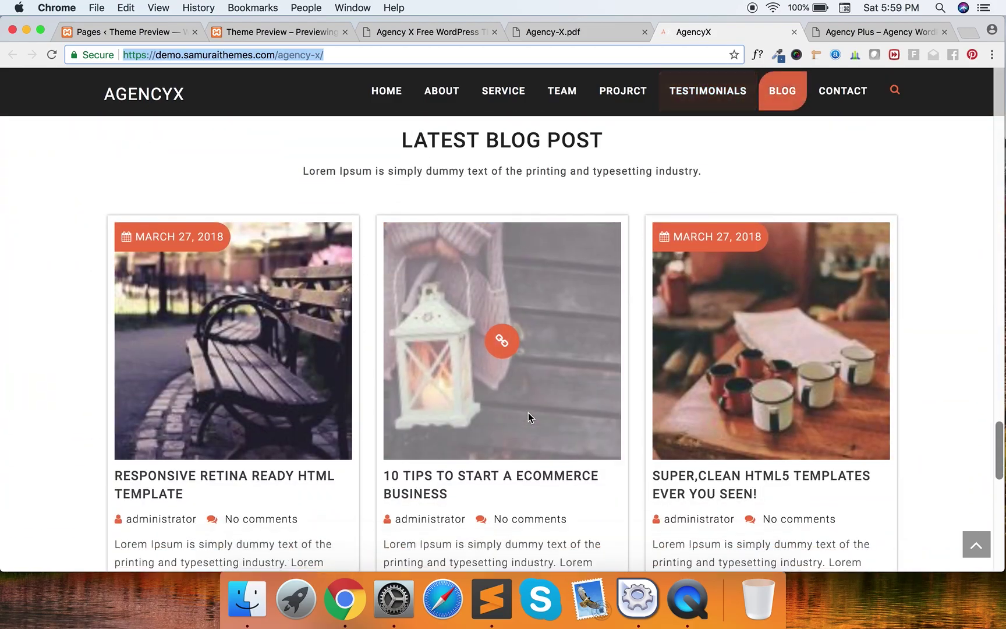
scroll(528, 412, "down", 4)
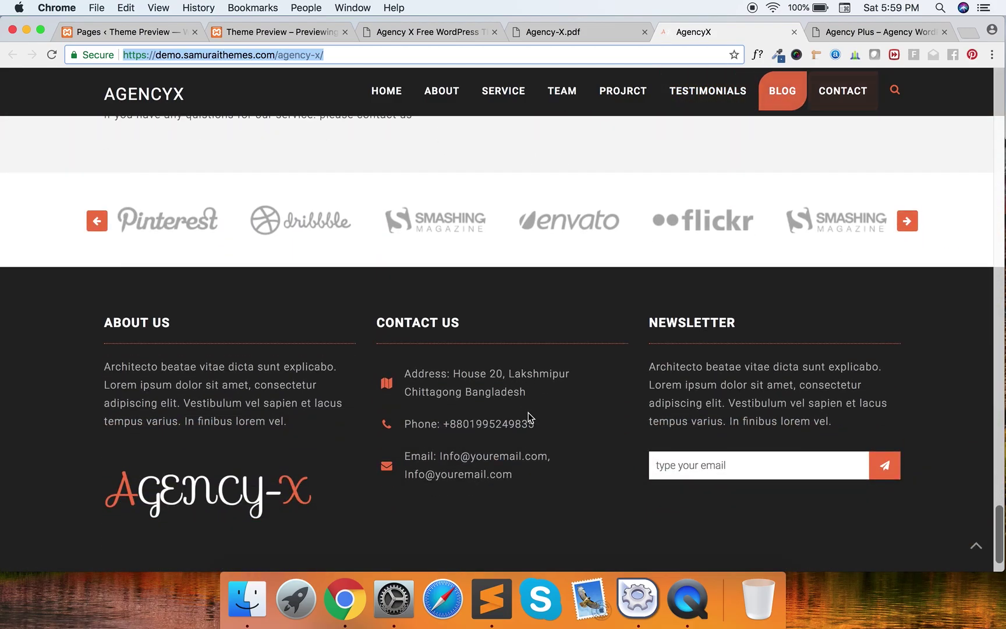
scroll(528, 412, "up", 20)
scroll(528, 411, "up", 10)
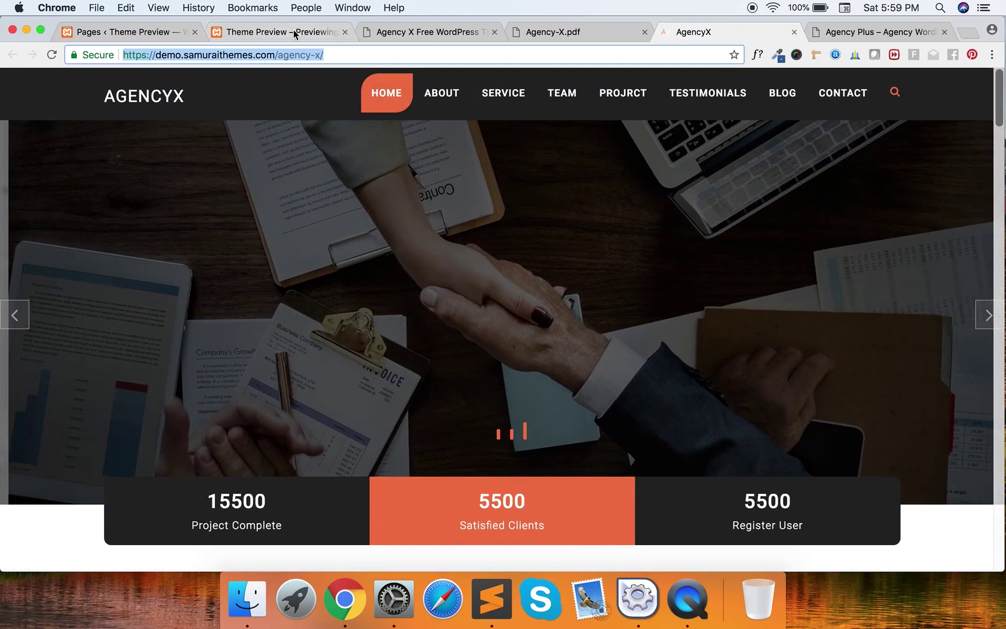
left_click(292, 32)
left_click(176, 26)
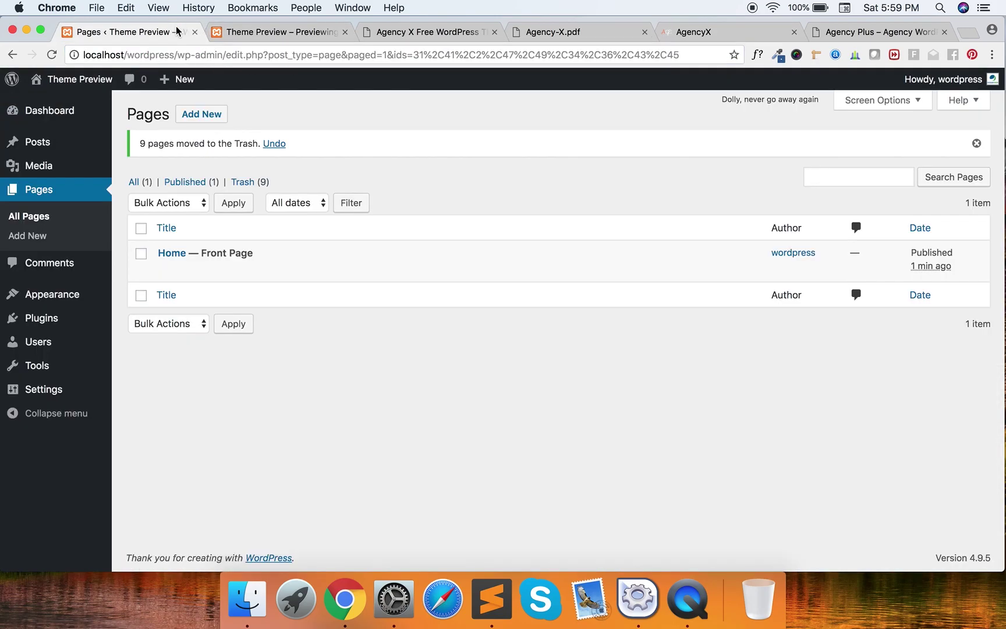
left_click(273, 31)
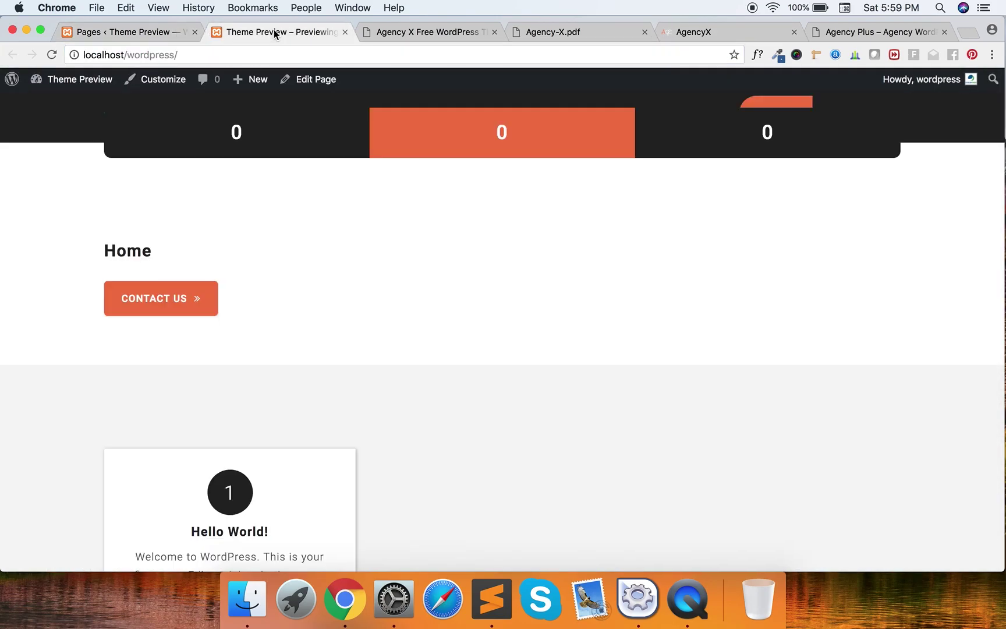
left_click(154, 31)
left_click(254, 30)
left_click(142, 32)
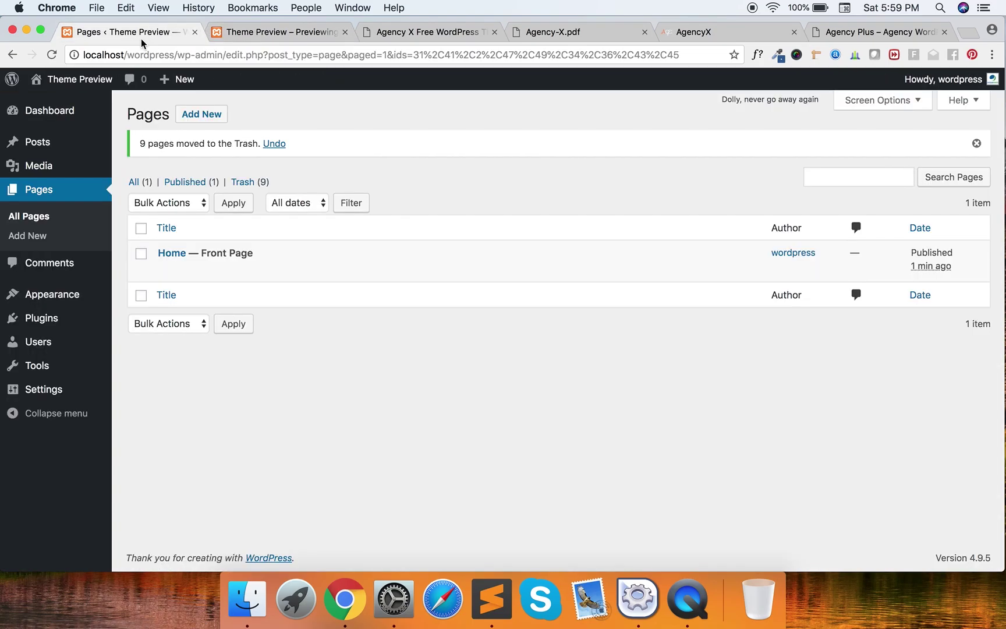
Open the Customizer from the site's front page and review the Banner Slider Section in Homepage Options.
left_click(265, 31)
left_click(167, 87)
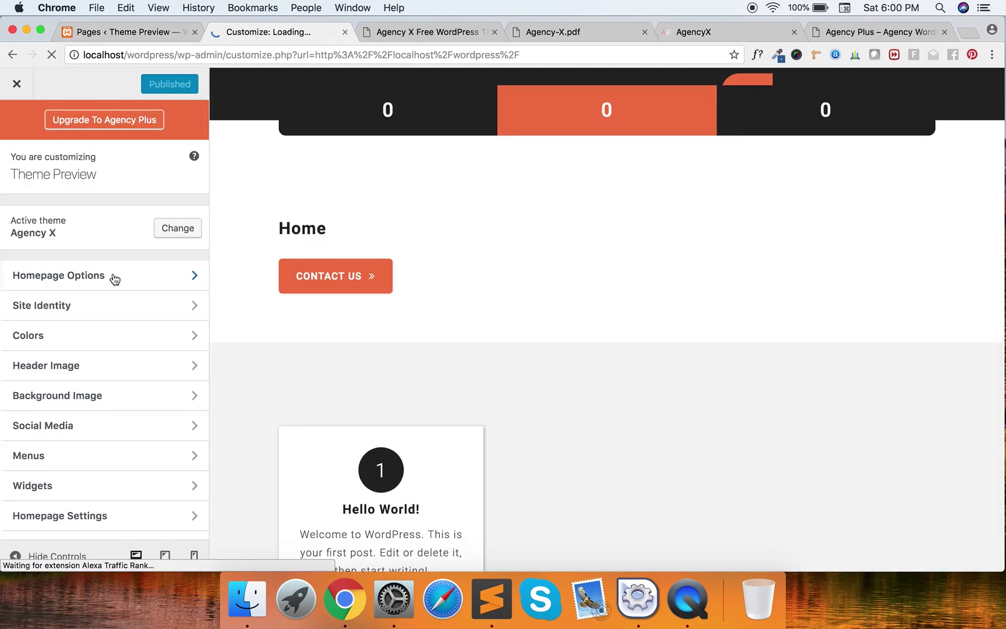
left_click(107, 276)
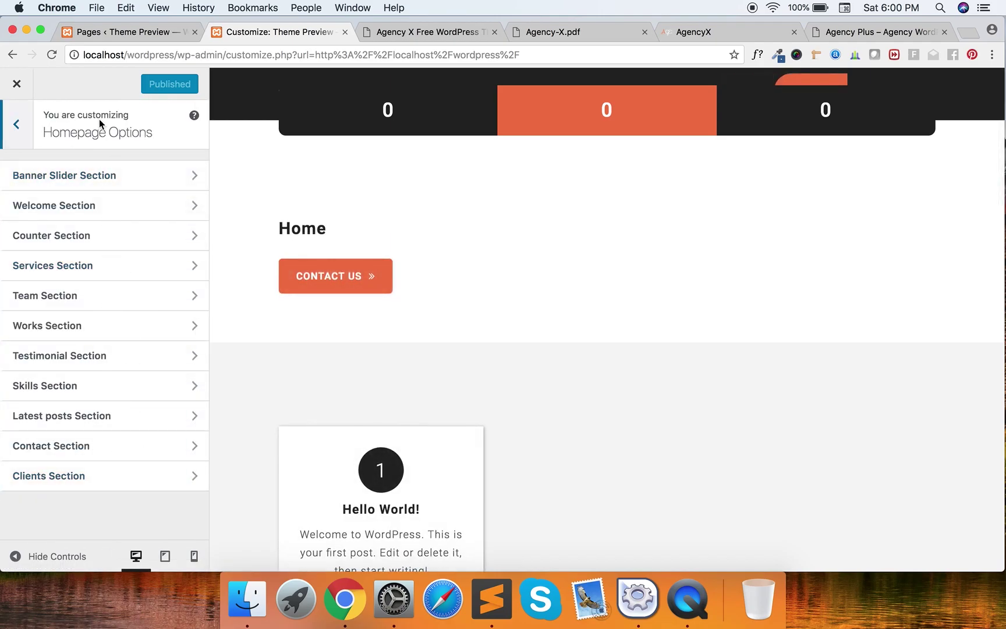
left_click(98, 182)
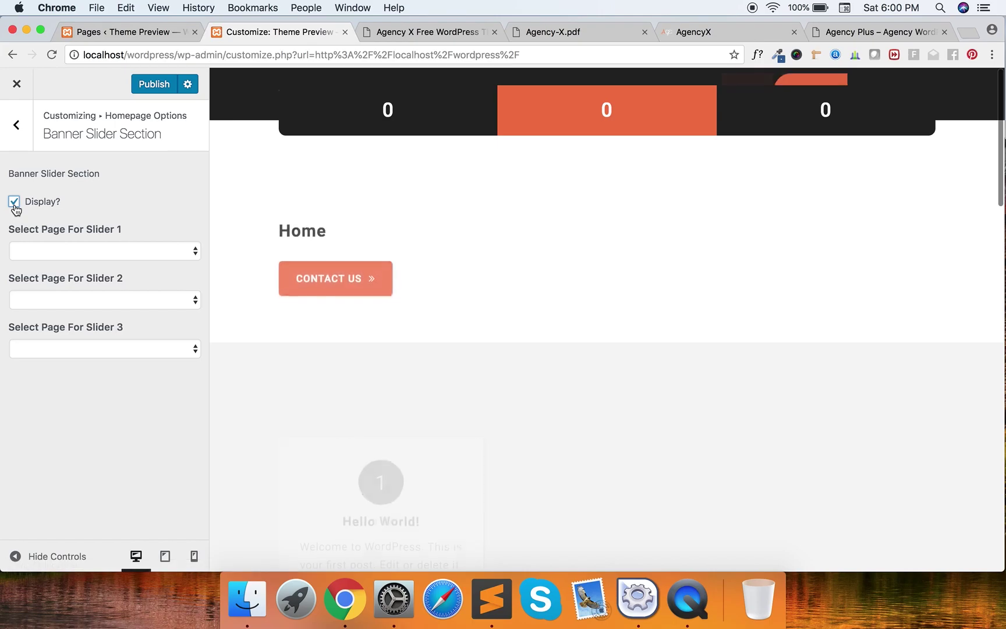
Create a new page titled "This is slider one" with the body text "this is text here".
left_click(134, 34)
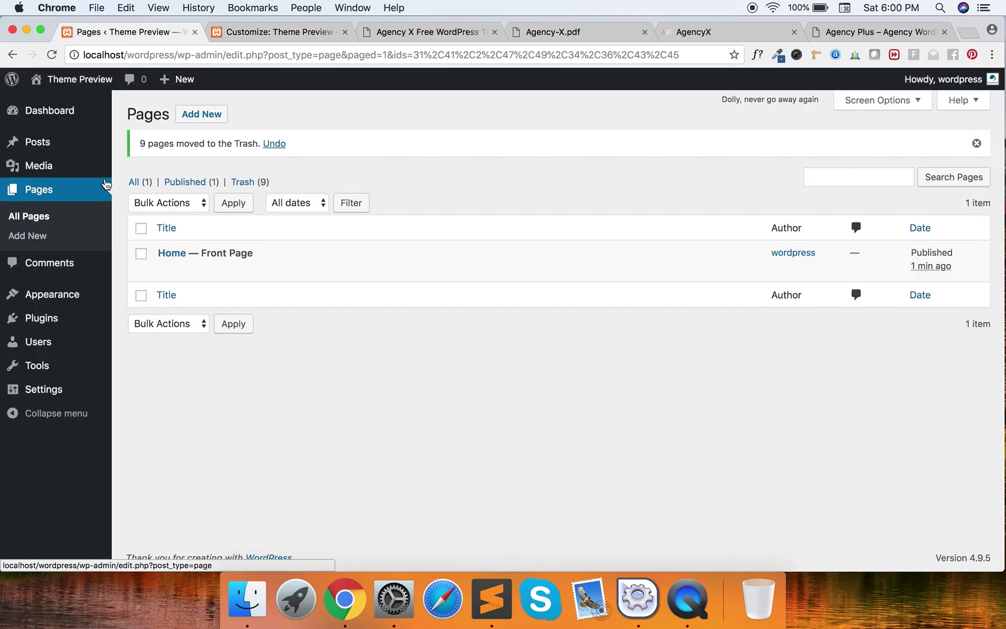
left_click(201, 114)
type("This is slid")
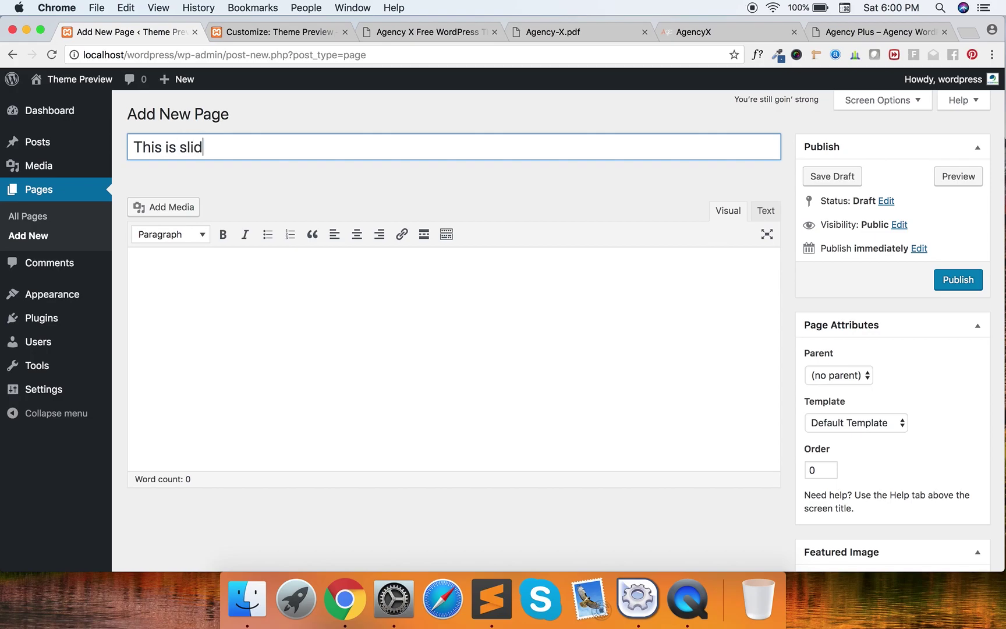
type("er one")
key("Tab")
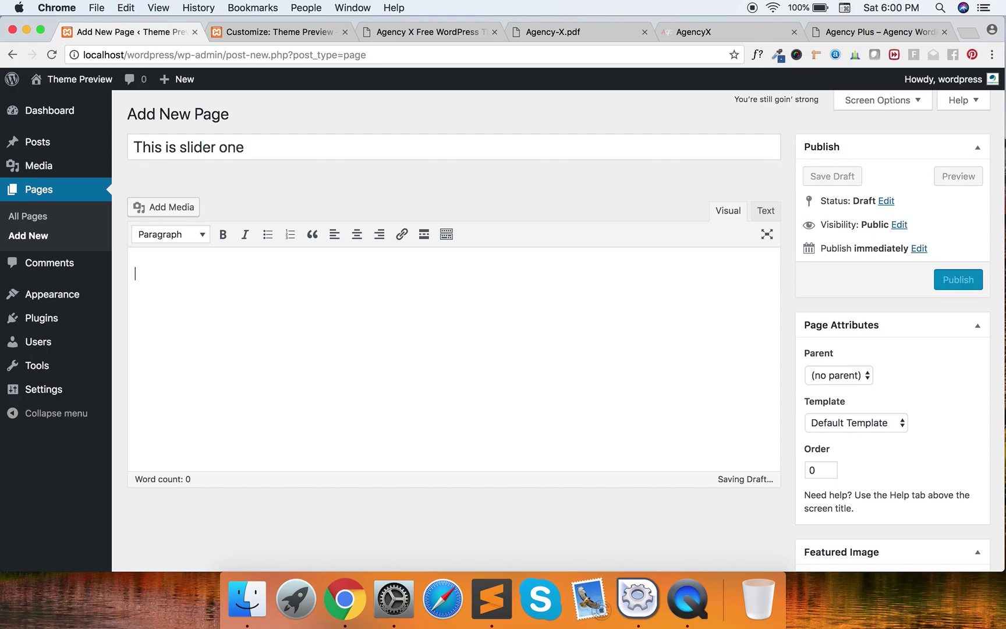
type("this is text here")
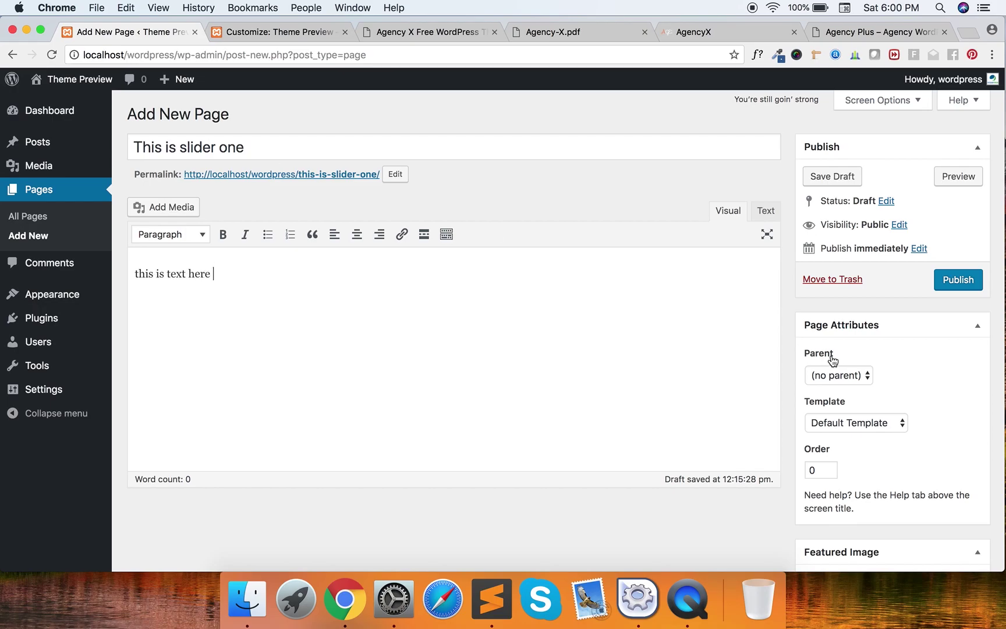
Set austrailian-camp.png as the featured image of the slider one page and publish the page.
scroll(668, 518, "down", 3)
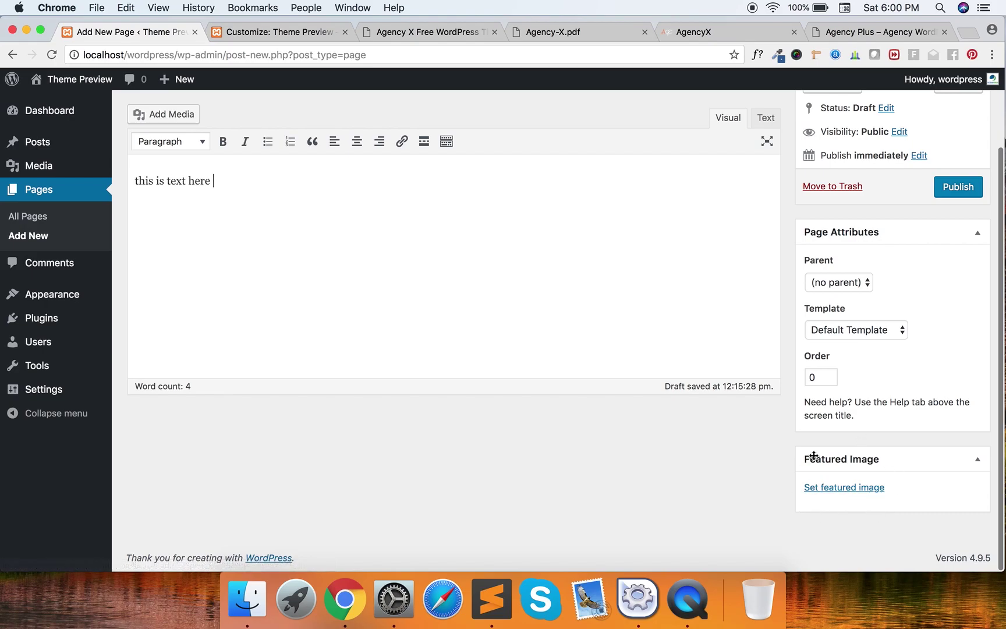
left_click(838, 488)
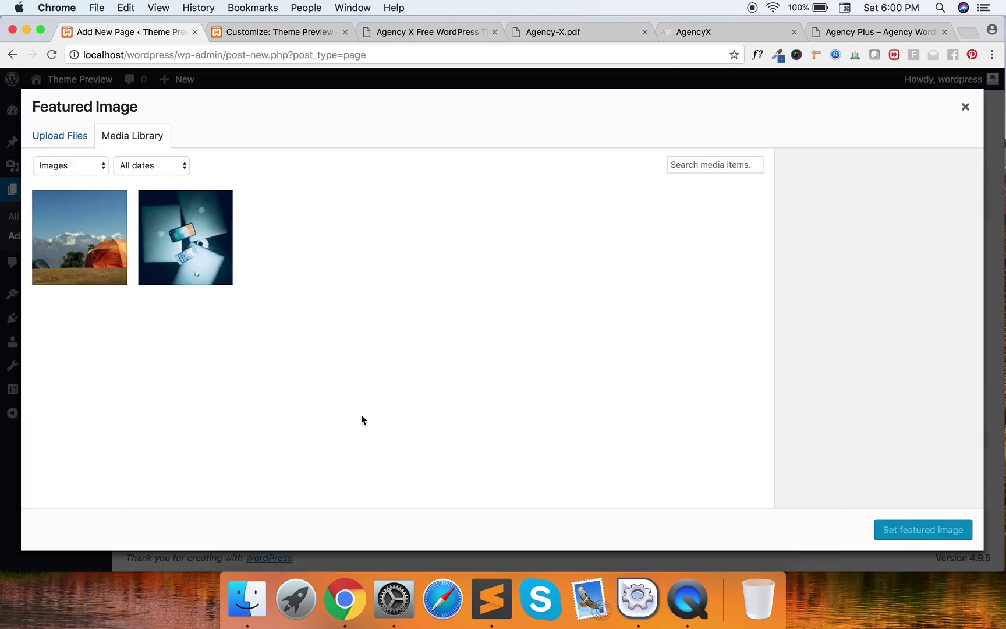
left_click(82, 234)
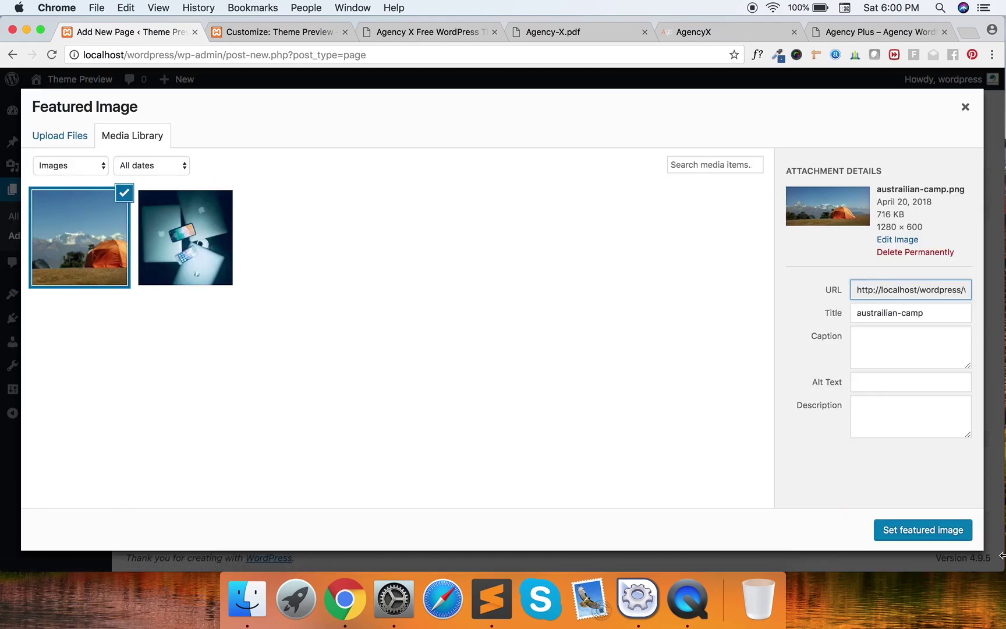
left_click(927, 540)
scroll(959, 278, "up", 2)
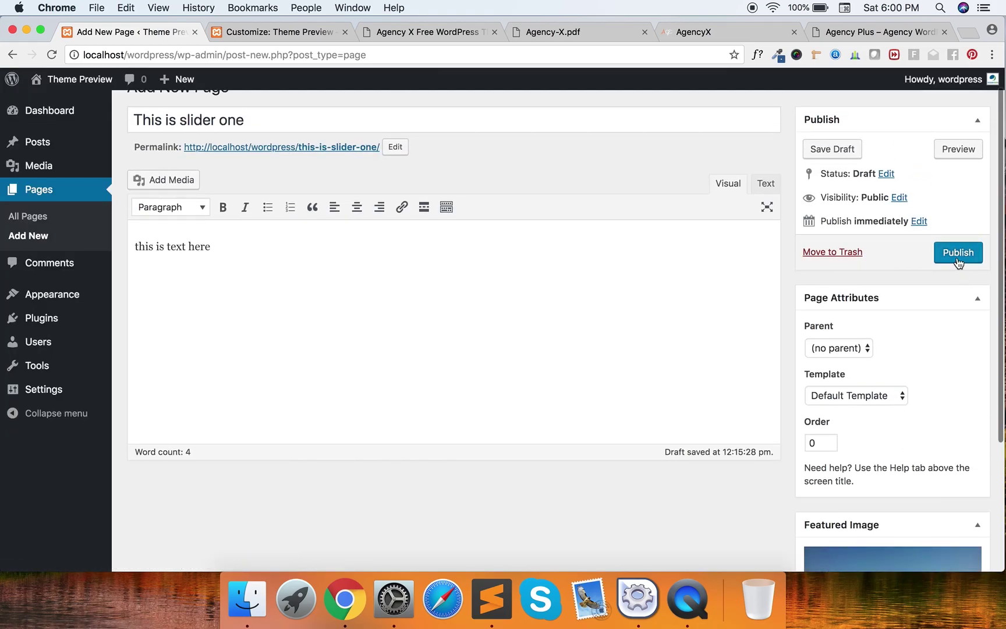
left_click(958, 259)
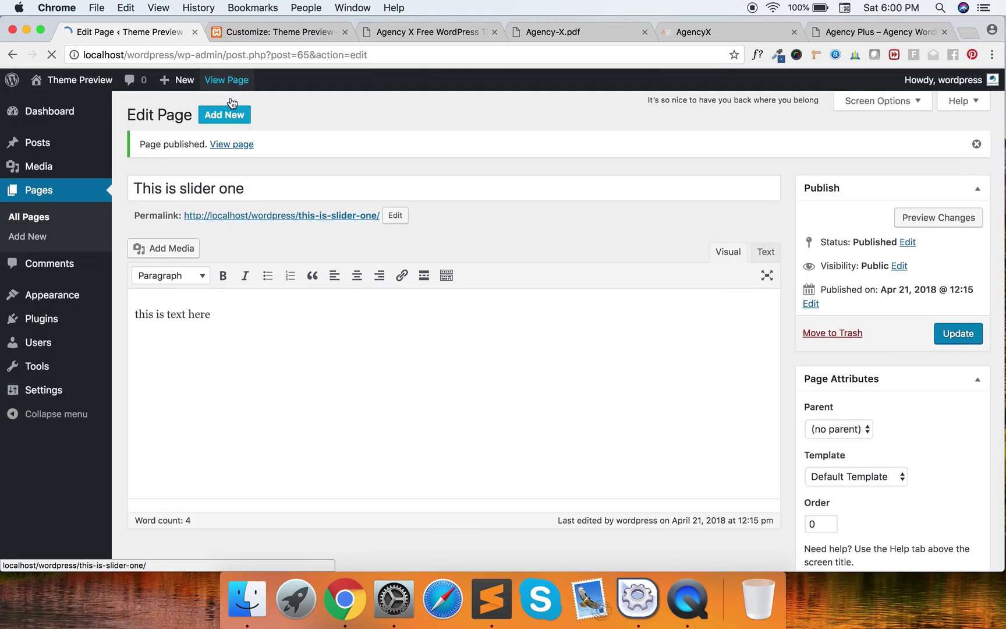
Add another page titled "this is slider 2" with the body text "this is text".
left_click(226, 115)
type("this is slider 2")
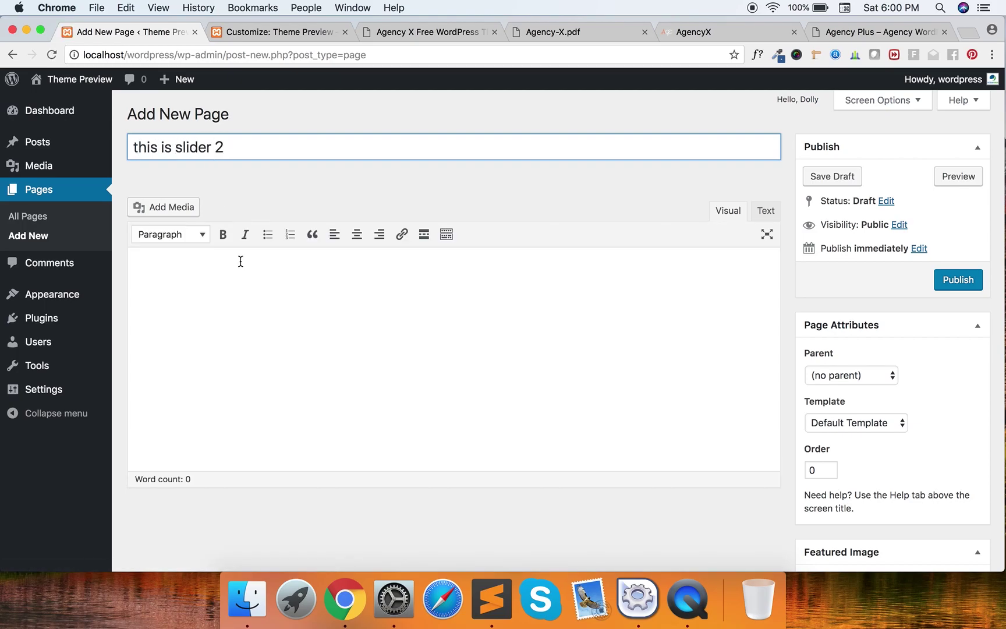
left_click(240, 261)
type("this is text")
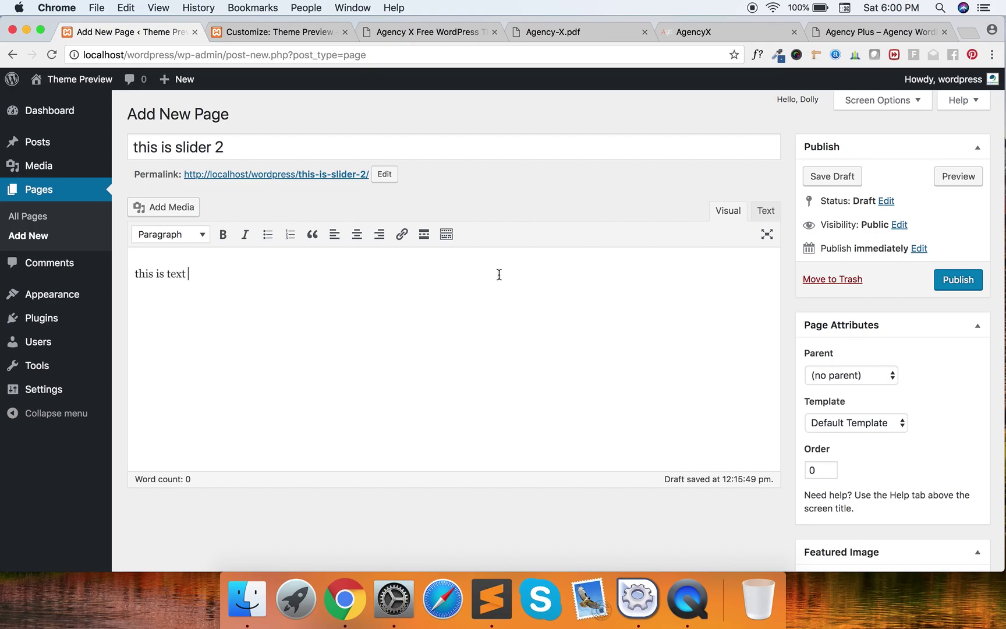
Set the laptops-and-phones picture as the featured image of the slider 2 page and publish the page.
scroll(499, 275, "down", 3)
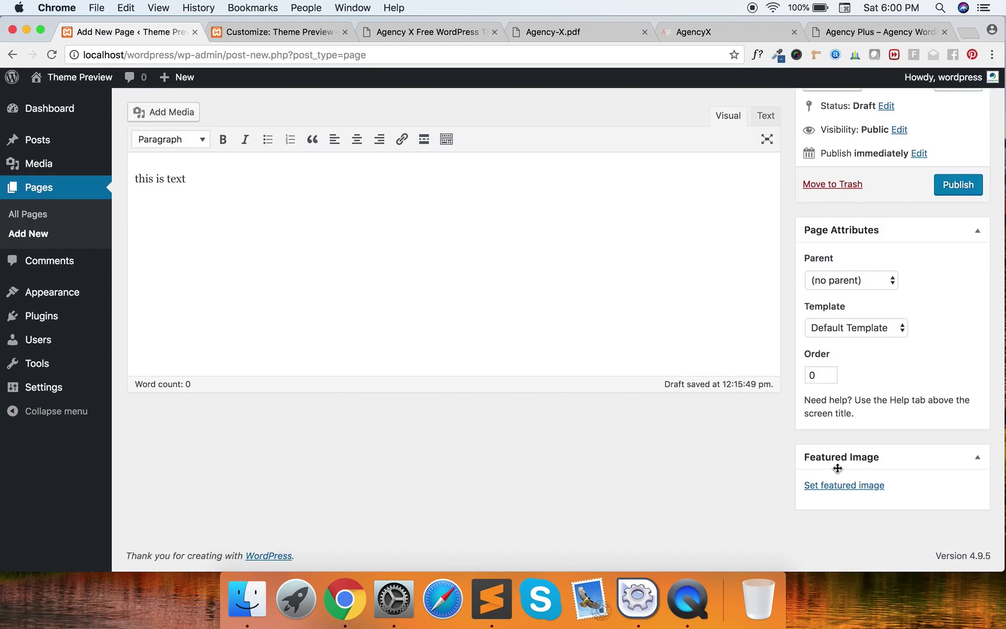
left_click(842, 490)
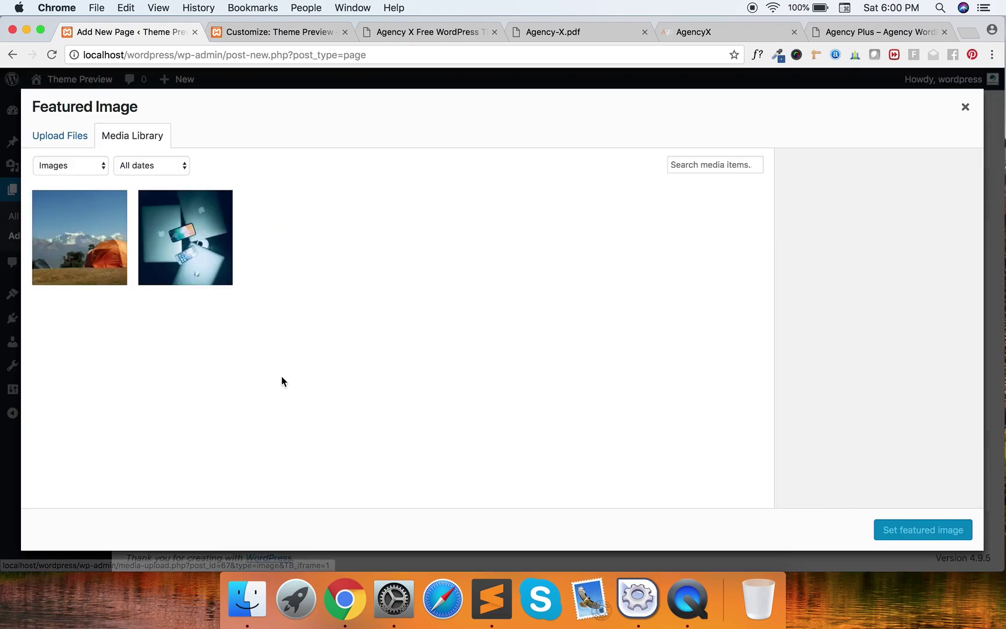
left_click(197, 241)
left_click(916, 530)
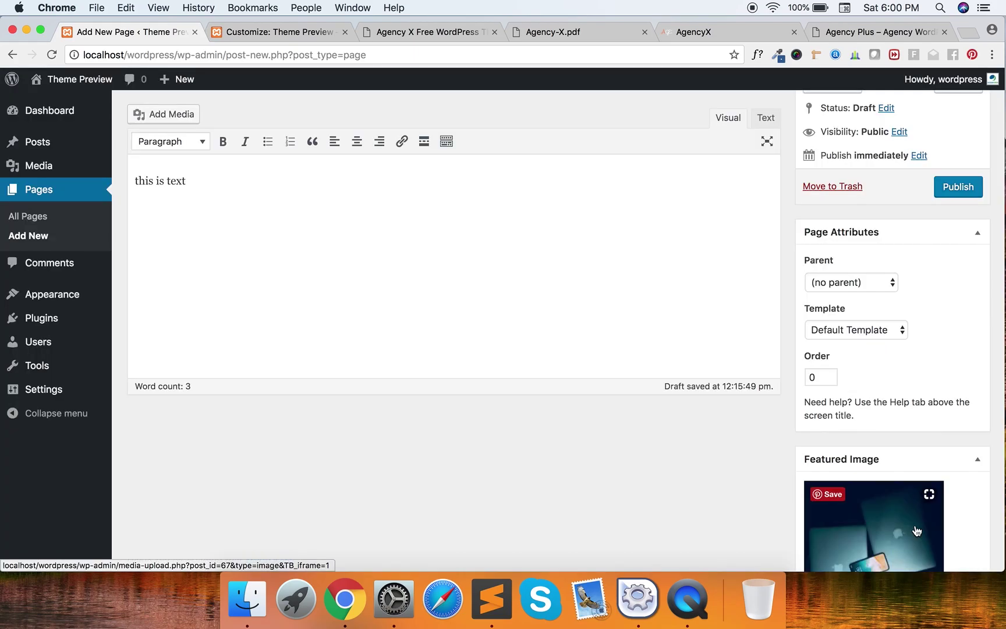
left_click(956, 185)
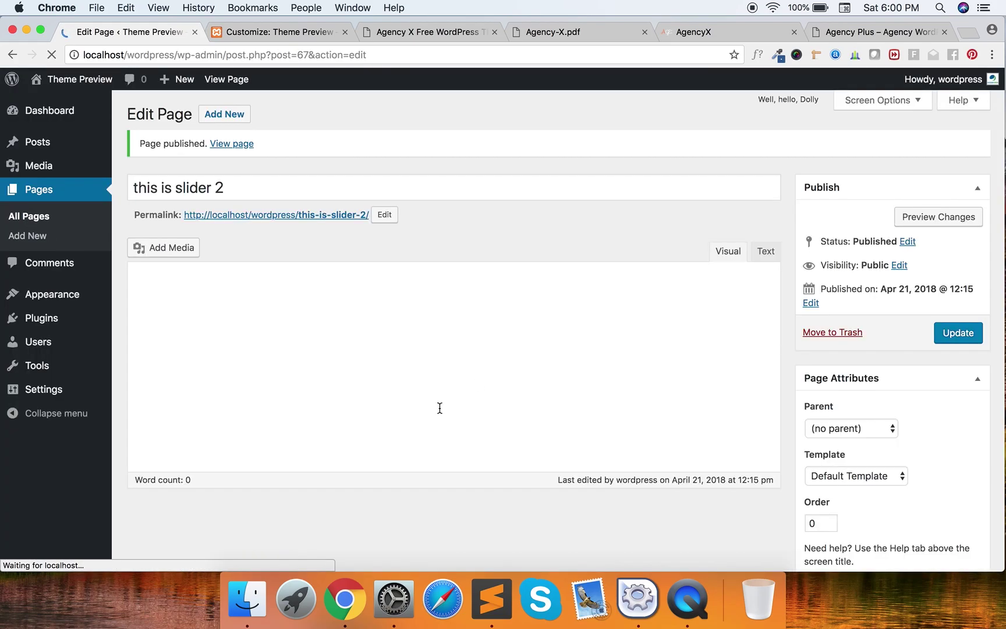
Reload the Customizer, discarding unsaved changes, and reopen the Banner Slider Section in Homepage Options.
left_click(273, 34)
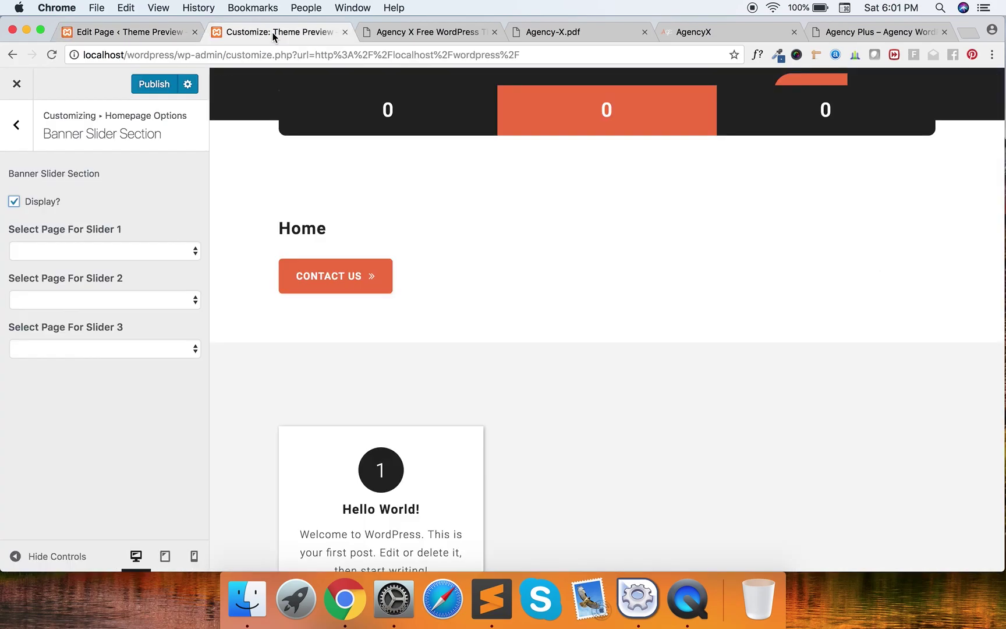
left_click(52, 55)
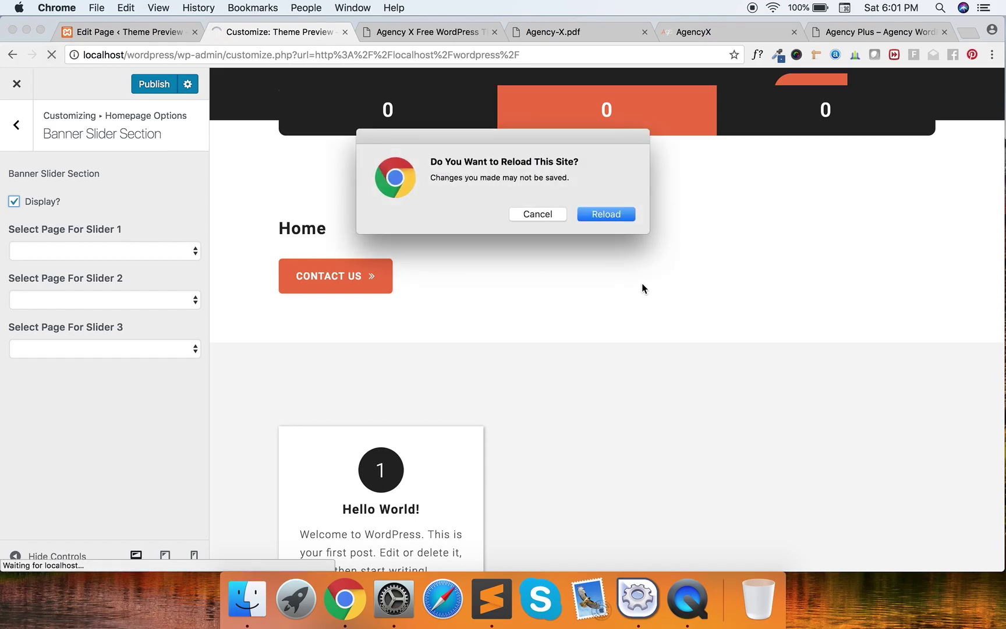
left_click(602, 213)
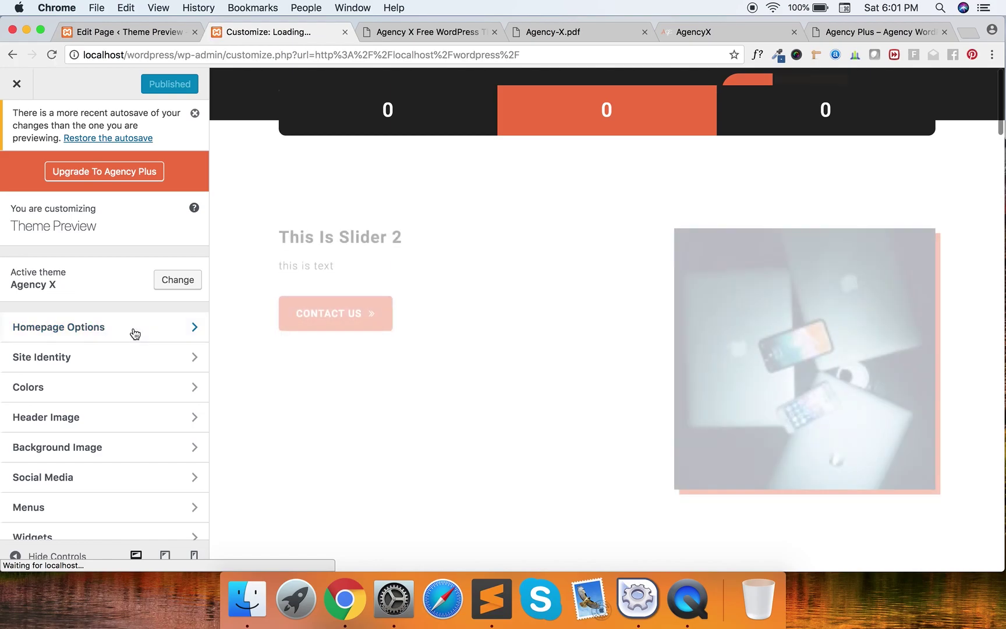
left_click(136, 333)
left_click(116, 229)
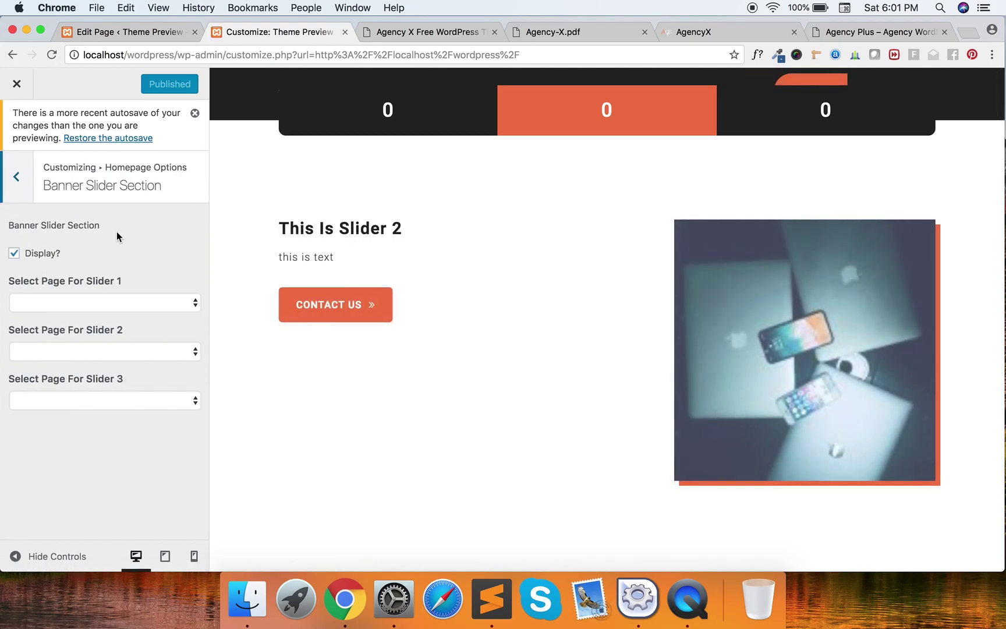
Assign the page "this is slider 2" to Slider 1 and "This is slider one" to Slider 2, and publish.
left_click(98, 303)
left_click(91, 331)
left_click(105, 296)
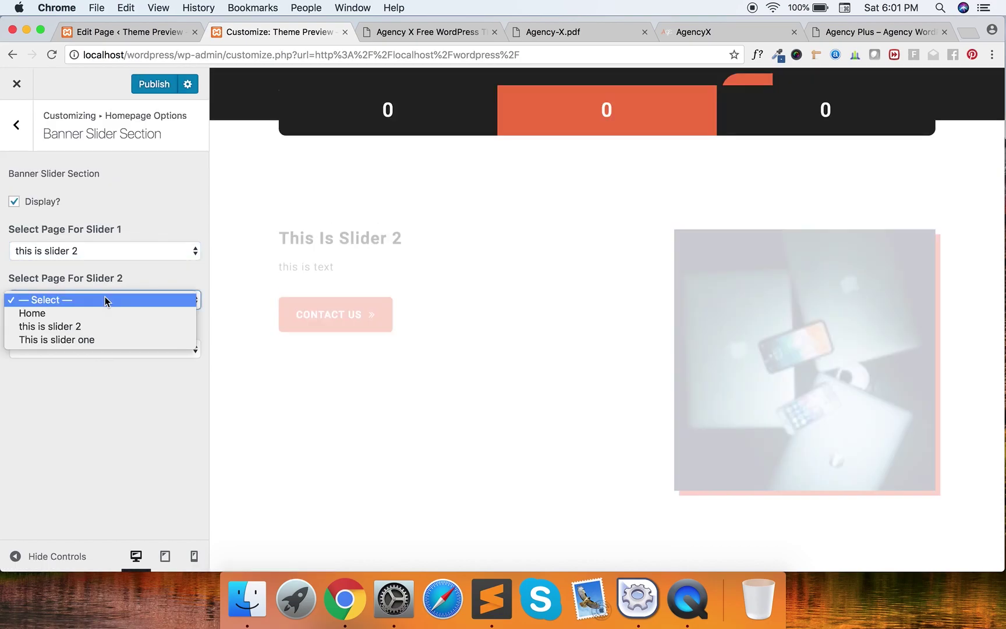
left_click(96, 339)
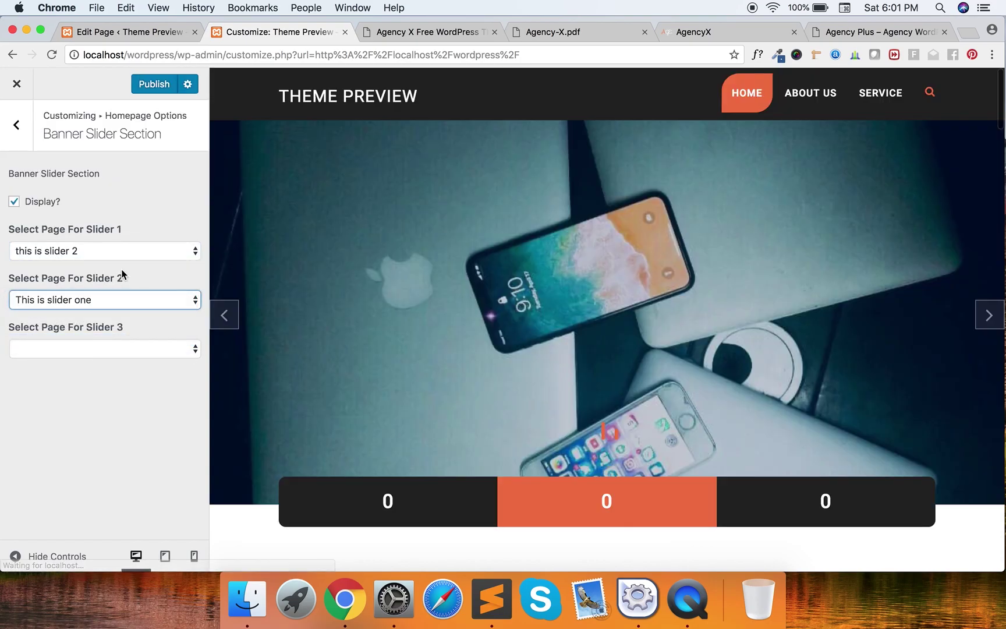
left_click(154, 84)
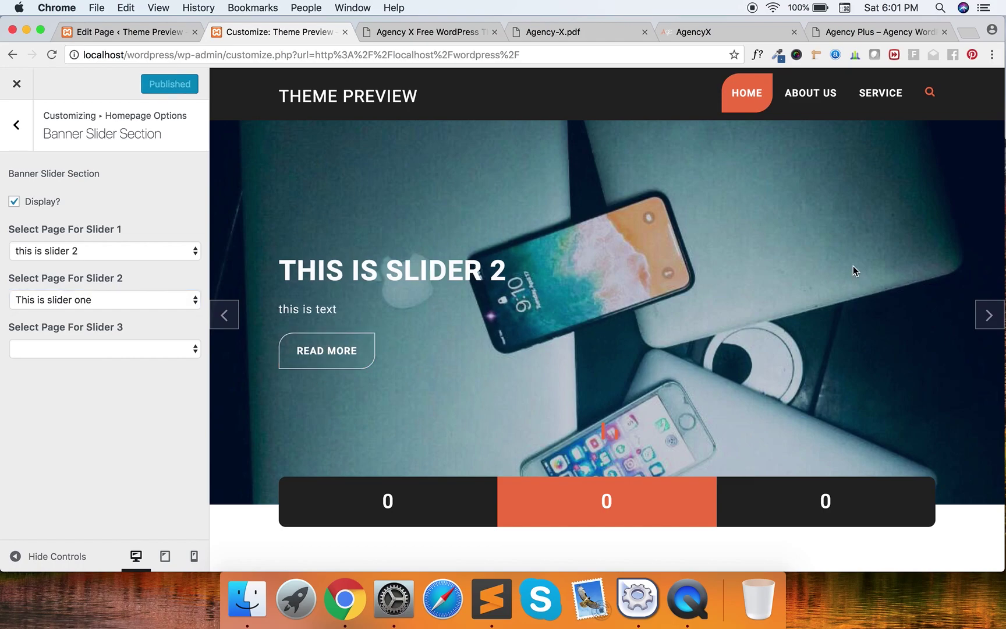
Cycle through the banner slides in the preview to check both slider pages.
left_click(988, 315)
left_click(987, 316)
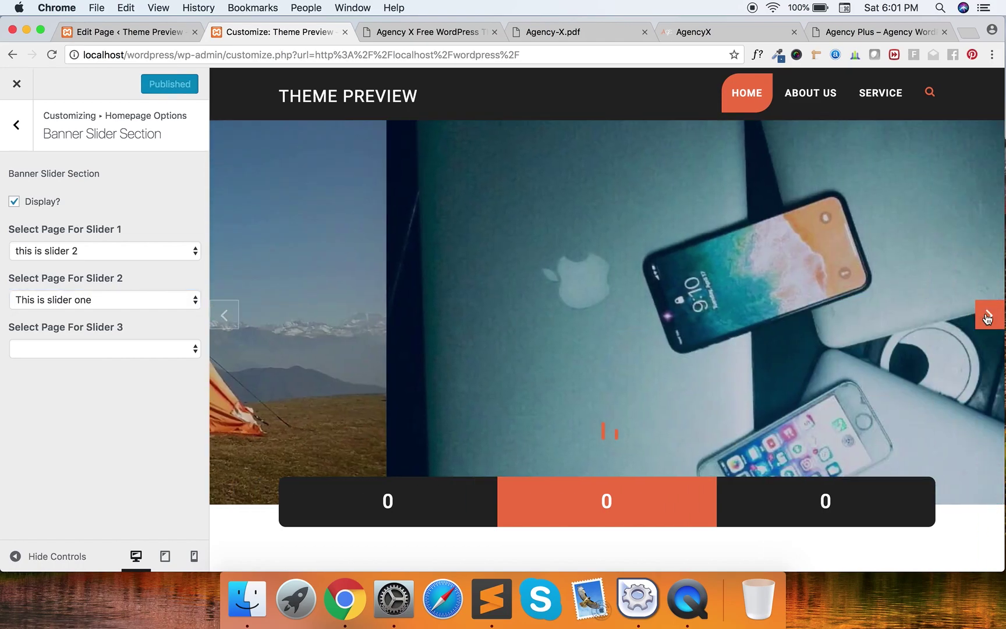
left_click(987, 316)
left_click(987, 316)
left_click(987, 316)
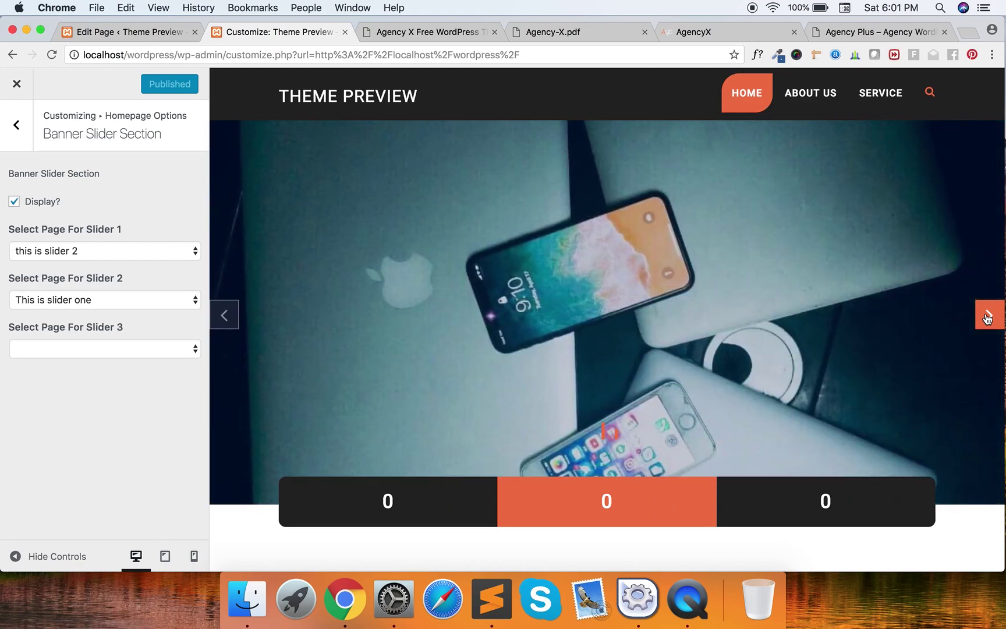
In the Counter Section of Homepage Options, set Counter Value 1 to 100 with the title Users.
left_click(17, 125)
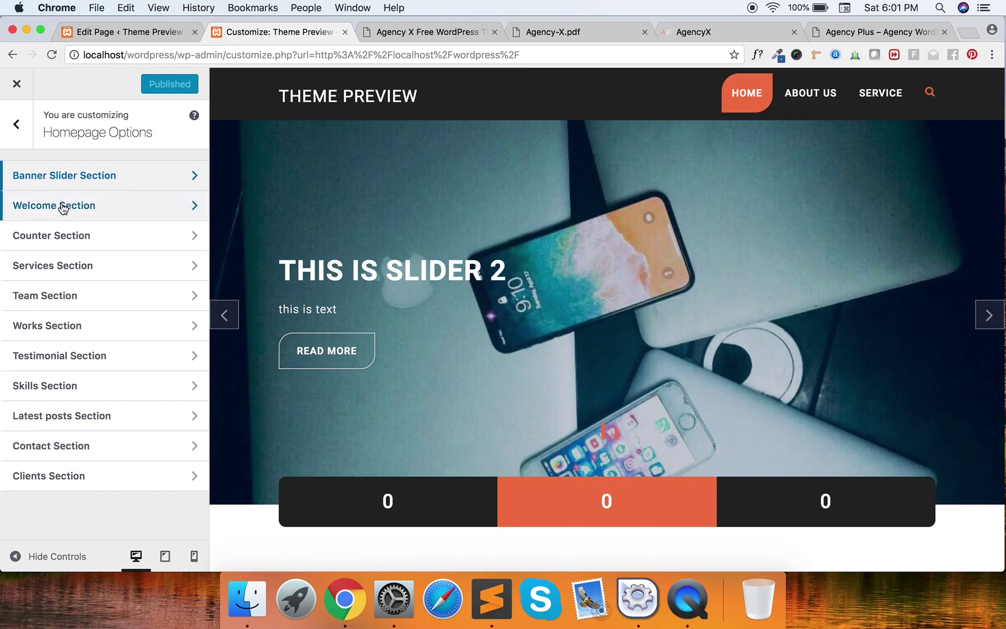
scroll(337, 339, "down", 5)
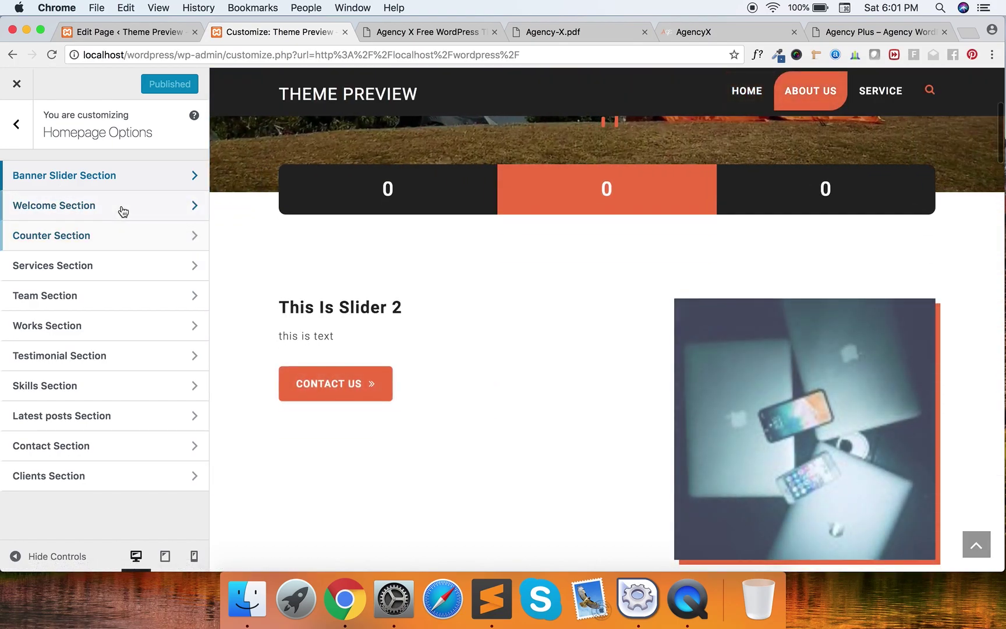
left_click(117, 245)
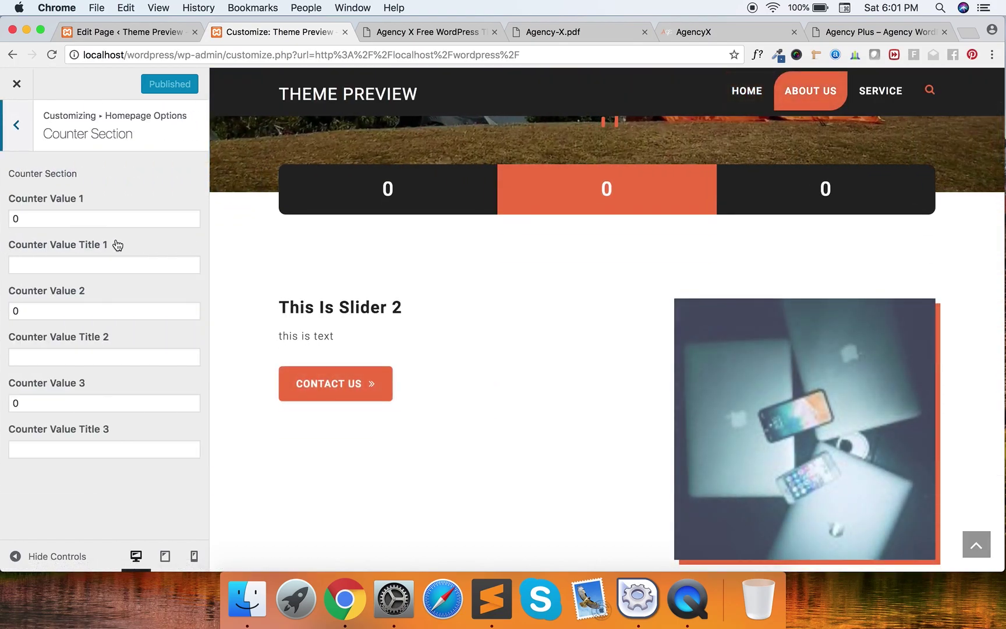
left_click(95, 219)
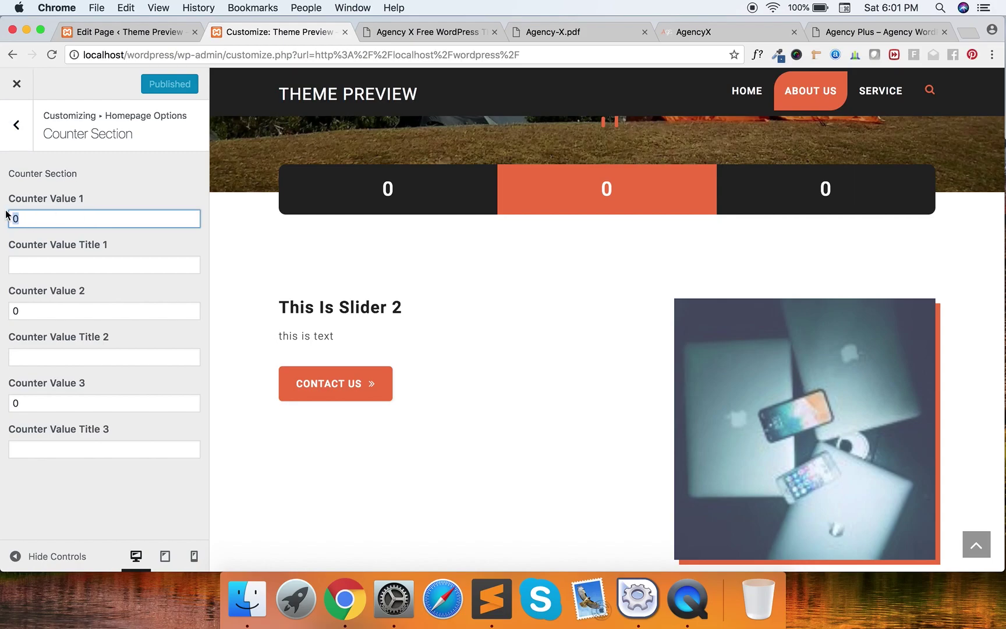
type("100")
key("Tab")
type("Use")
Set Counter Value 2 to 200 with the title Members.
key("Tab")
type("200")
key("Tab")
type("Mem")
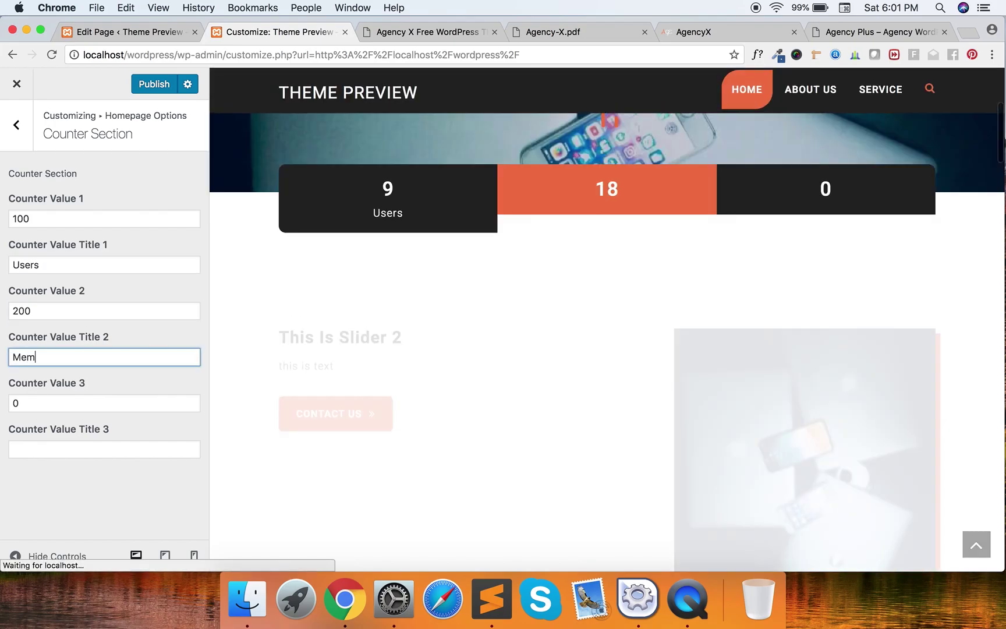
type("bers")
Set Counter Value 3 to 300 with the title Success, publish the counters and return to Homepage Options.
key("Tab")
type("300")
key("Tab")
type("Succ")
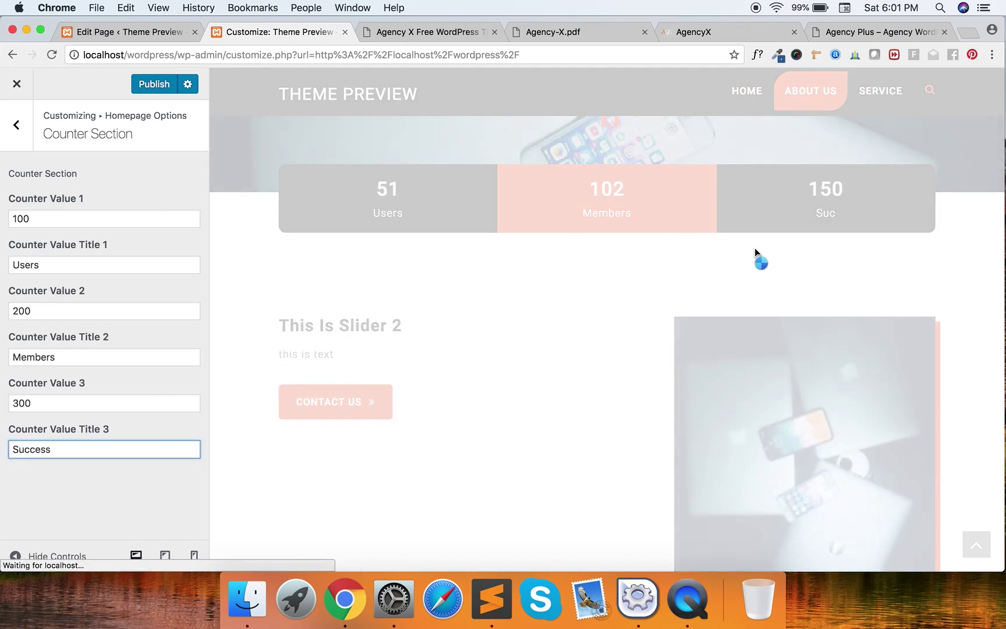
left_click(154, 84)
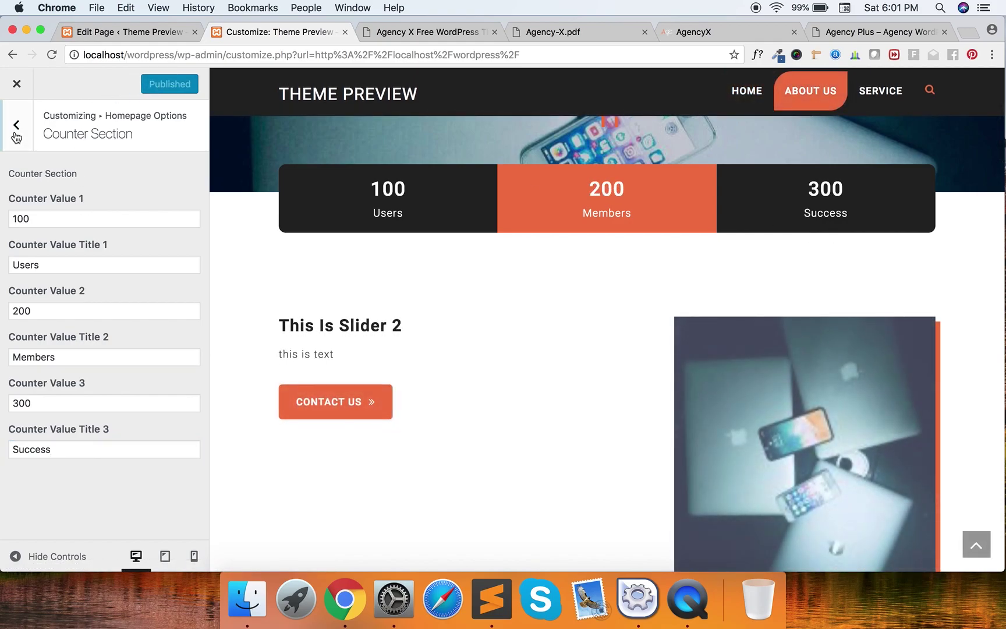
left_click(15, 132)
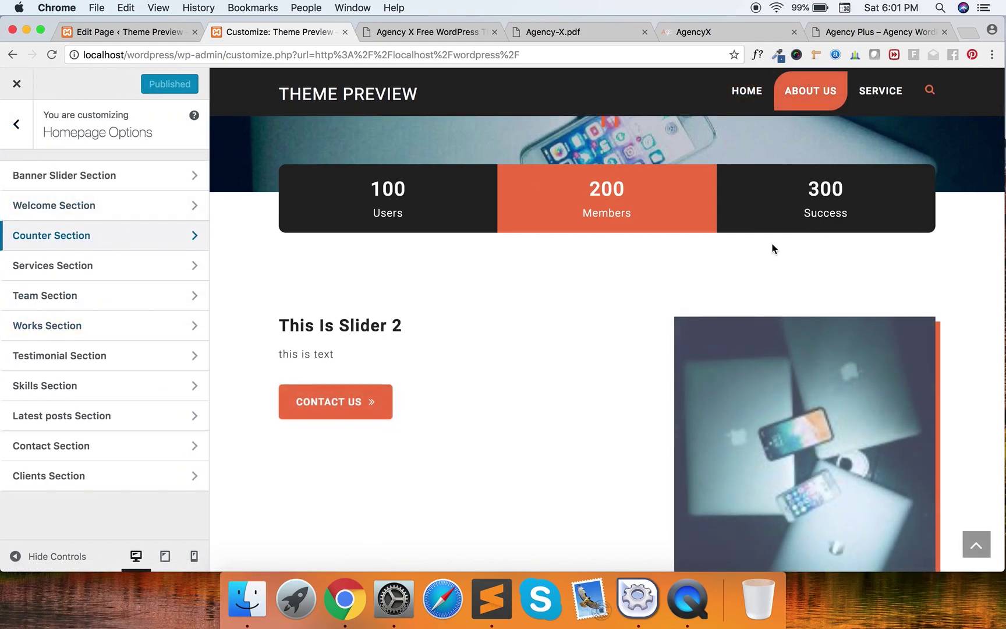
Copy the heading WELCOME TO AGENCY-X from the AgencyX demo page into the Welcome Section title.
scroll(611, 389, "down", 3)
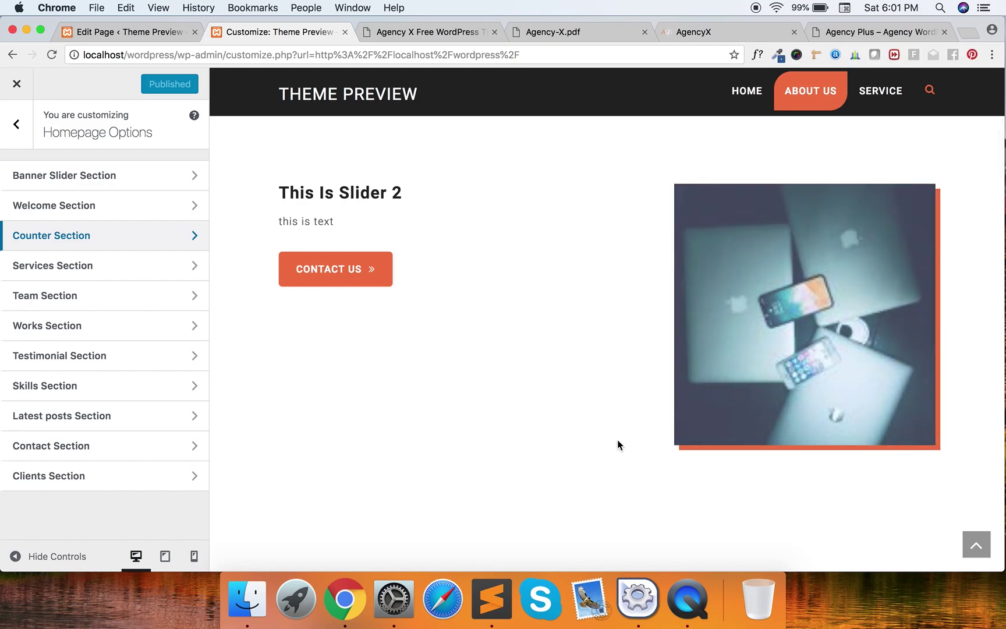
left_click(134, 212)
left_click(91, 224)
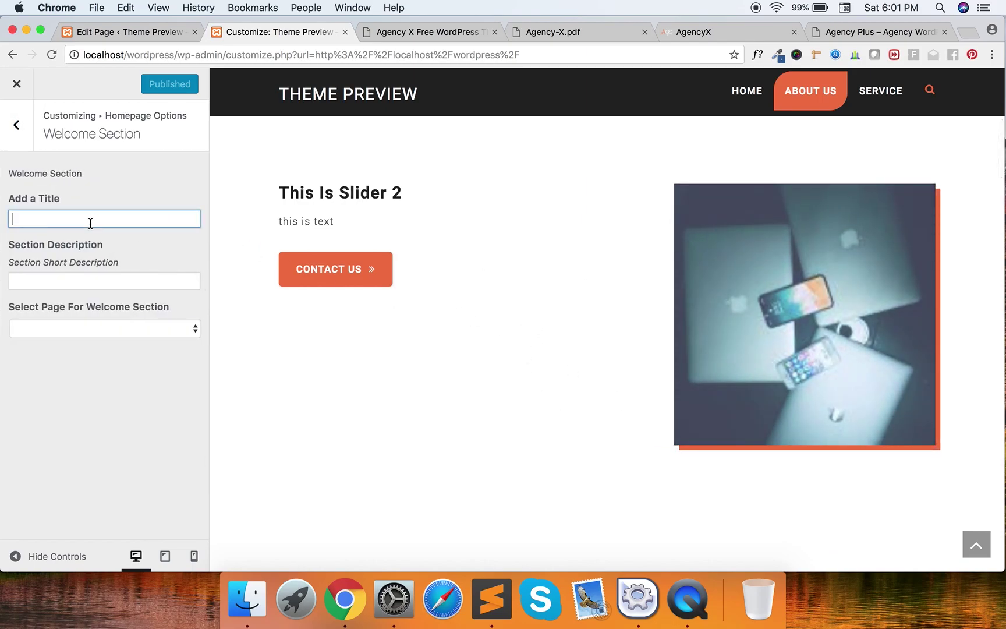
scroll(484, 252, "up", 3)
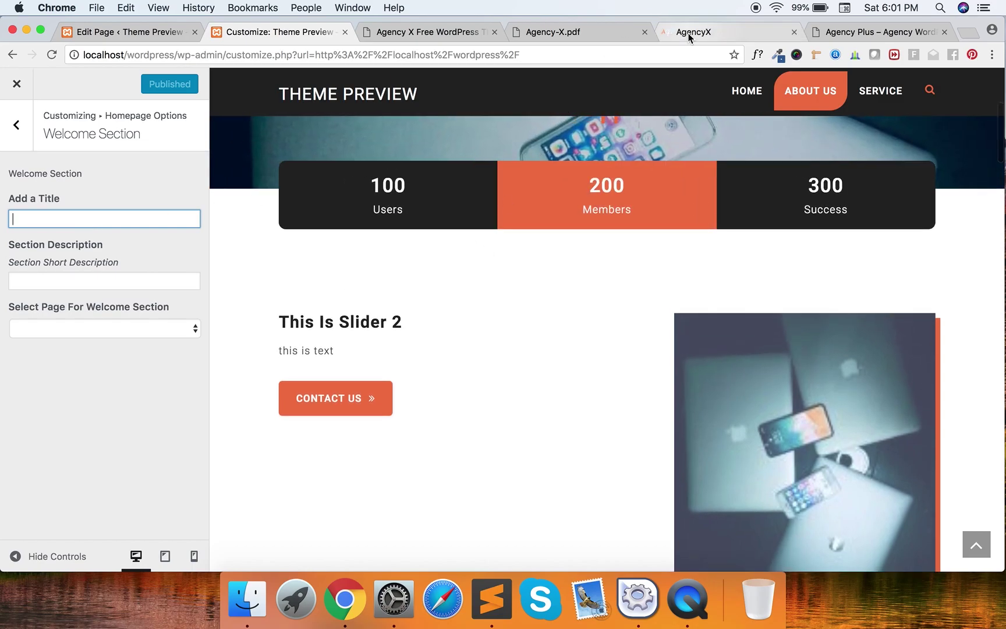
left_click(694, 31)
scroll(510, 382, "down", 5)
left_click_drag(384, 229, 633, 238)
key("cmd+c")
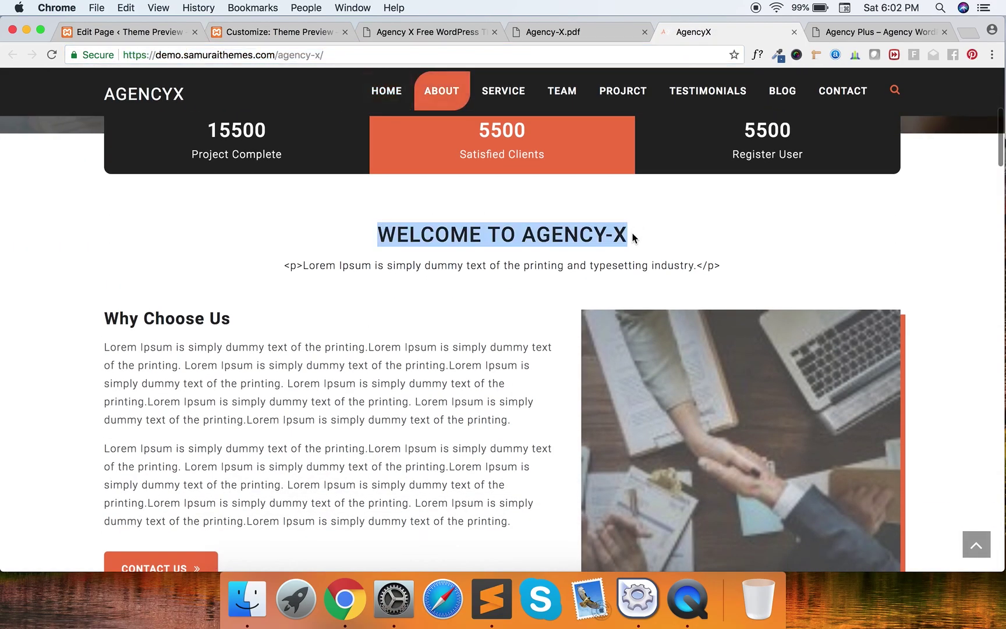
left_click(294, 32)
left_click(120, 219)
key("cmd+v")
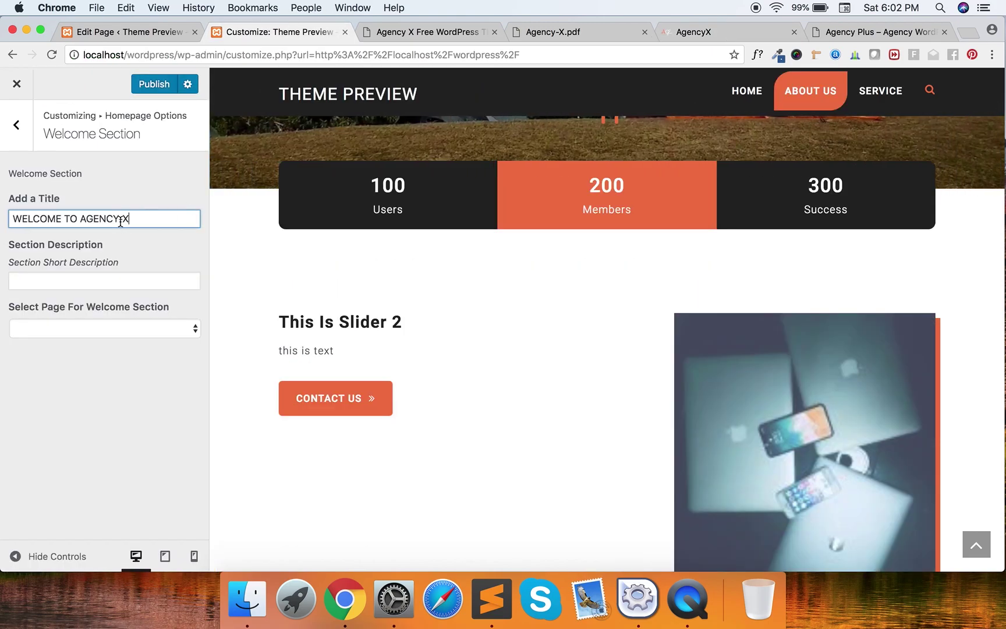
Copy the demo's Lorem Ipsum sentence beneath the welcome heading, without its p tags, into the Welcome Section description.
left_click(703, 32)
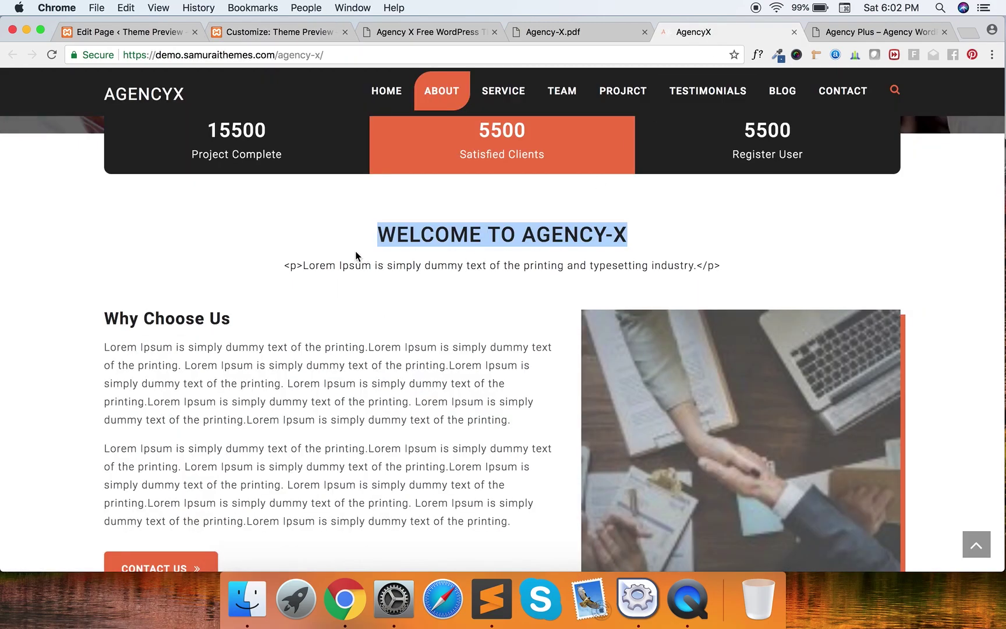
left_click(336, 261)
left_click_drag(639, 262, 709, 269)
key("super+c")
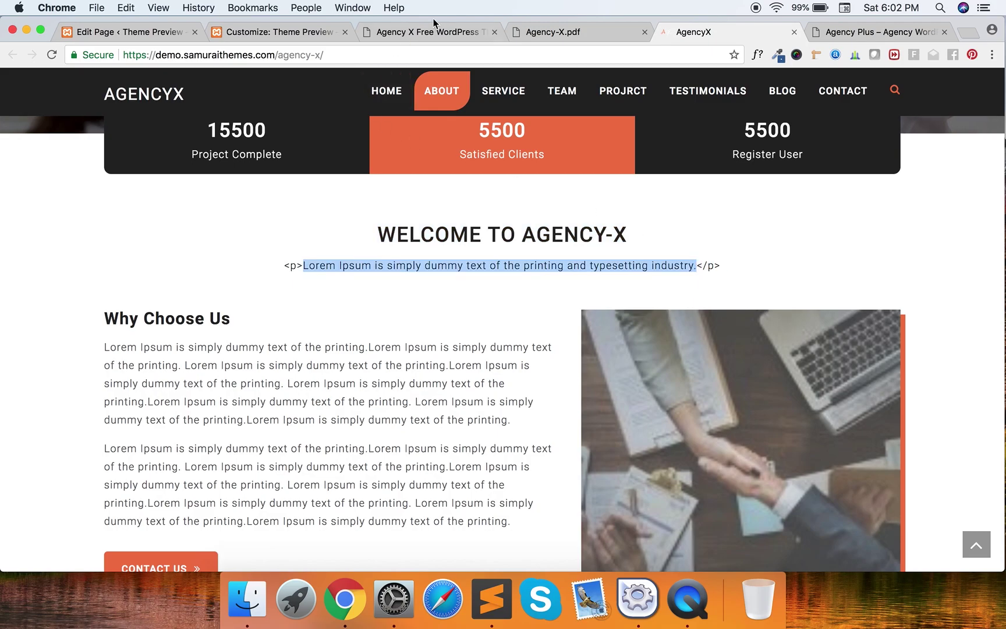
left_click(427, 33)
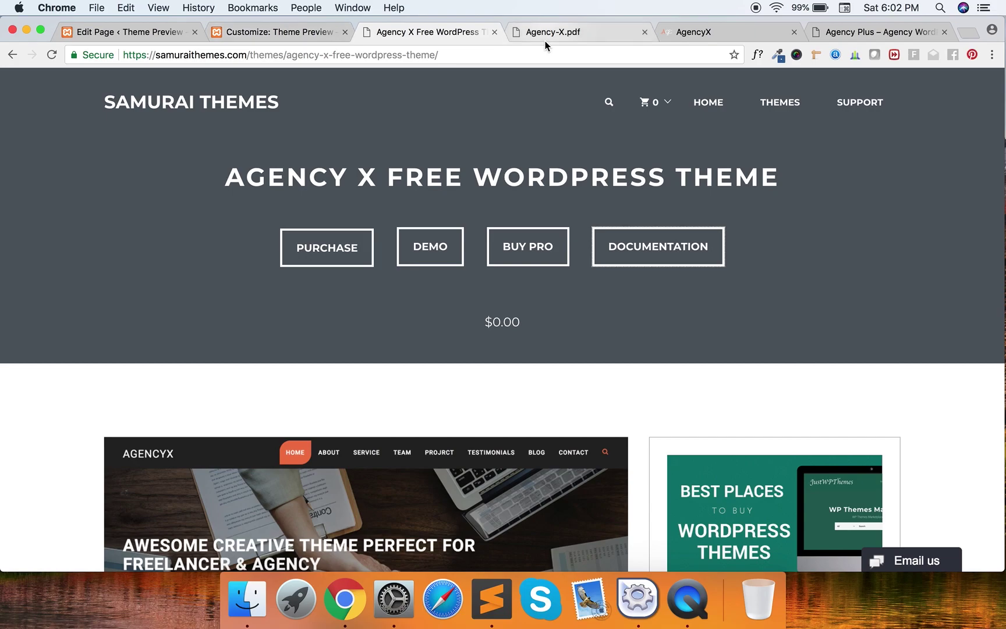
left_click(313, 33)
left_click(124, 280)
key("super+v")
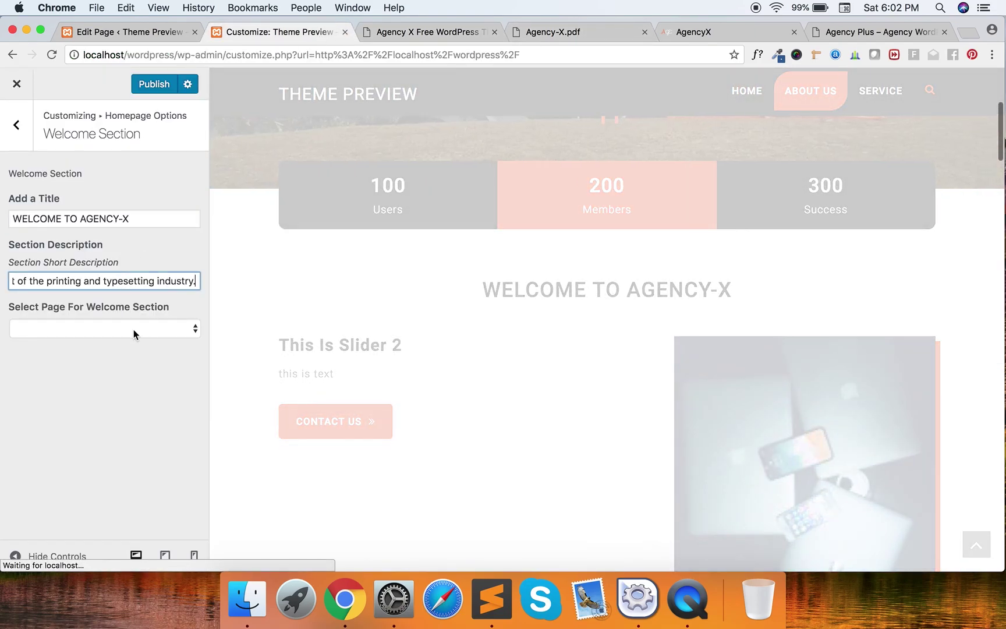
Select the page This is slider one for the Welcome Section and publish the change.
left_click(134, 330)
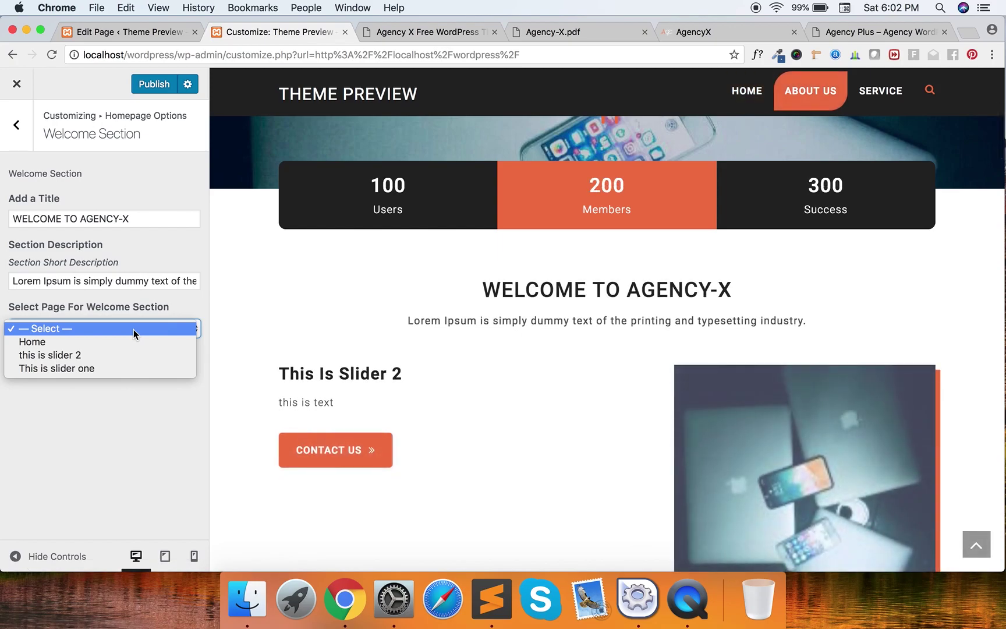
left_click(125, 372)
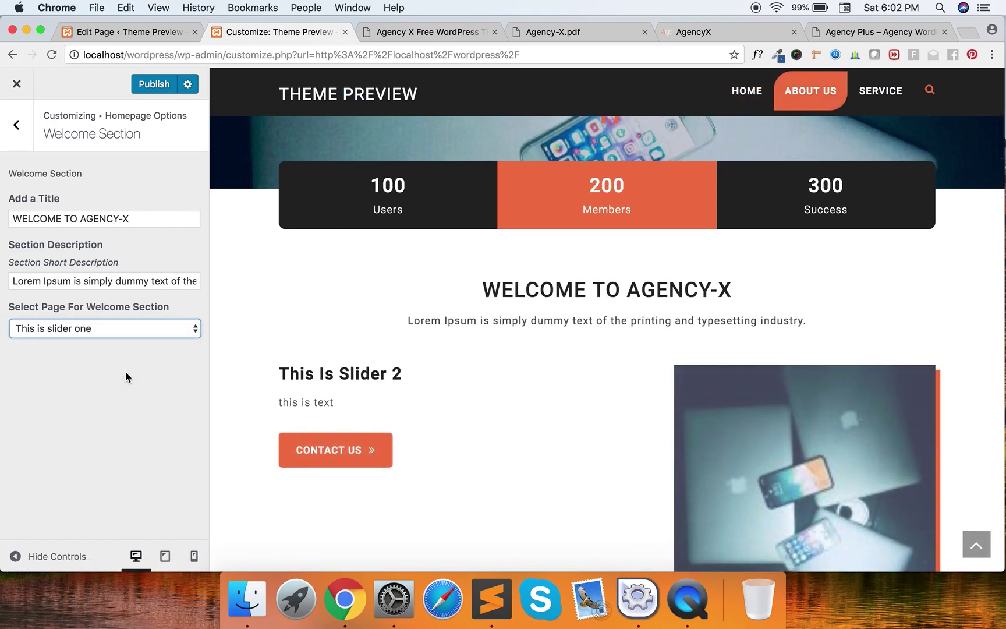
scroll(492, 425, "down", 4)
scroll(492, 424, "up", 2)
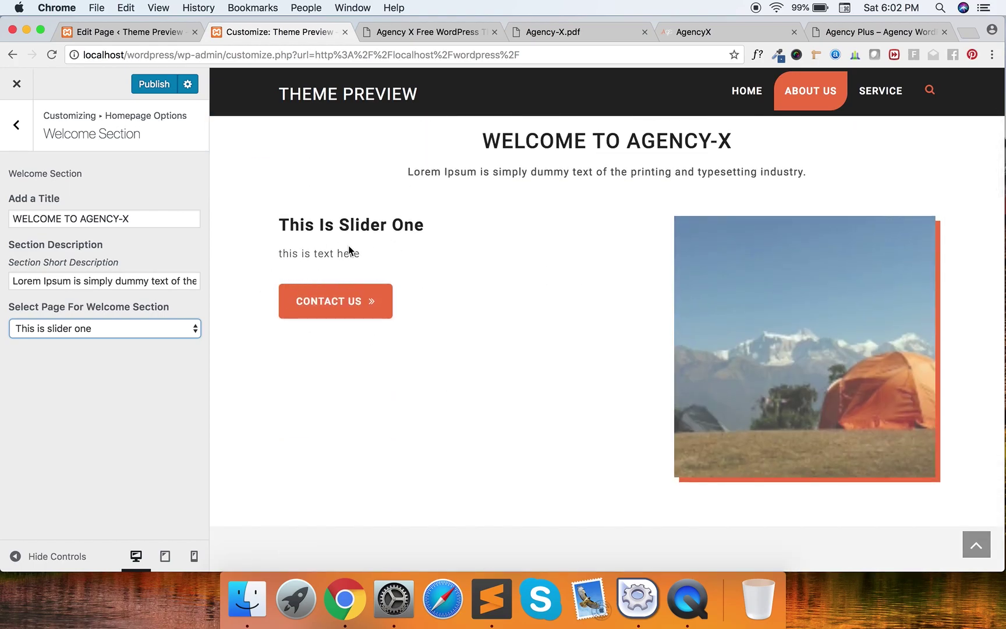
left_click(160, 77)
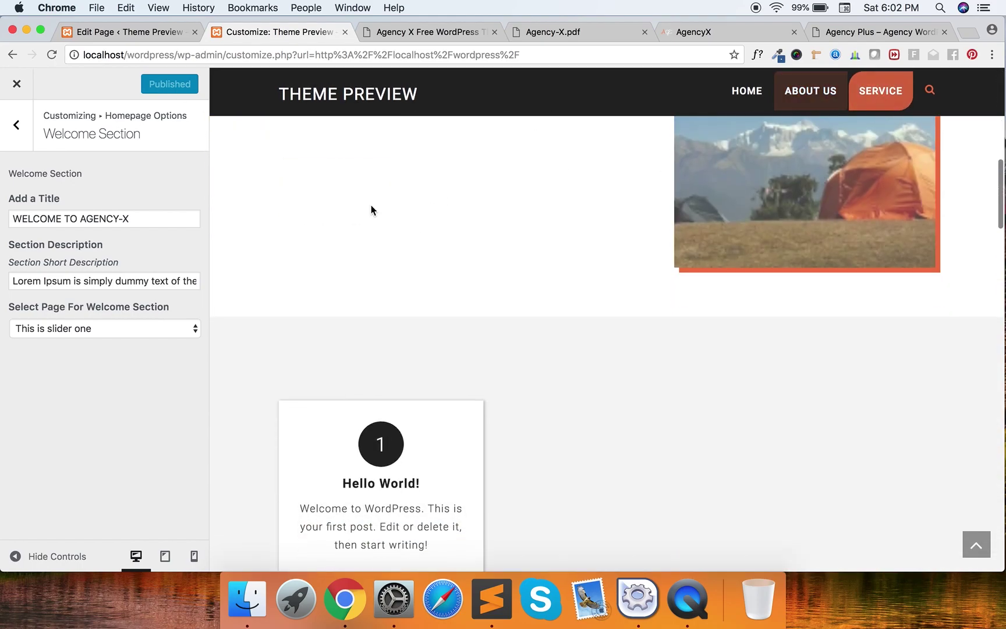
Referring to the demo's service area, set the Services Section title to Service, description to Service Description and category to Uncategorized, and publish it.
left_click(705, 35)
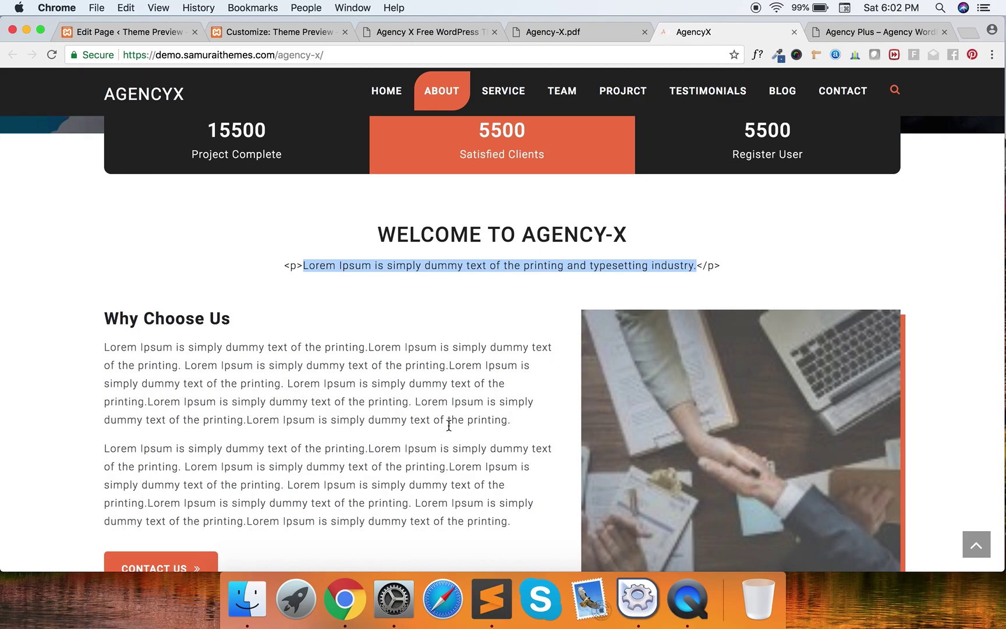
scroll(442, 430, "down", 10)
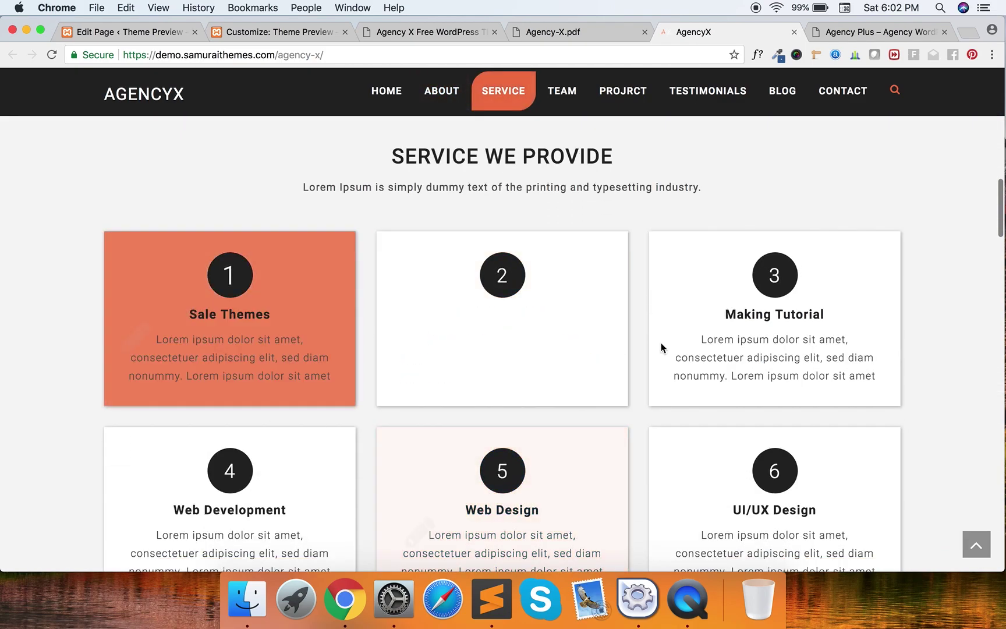
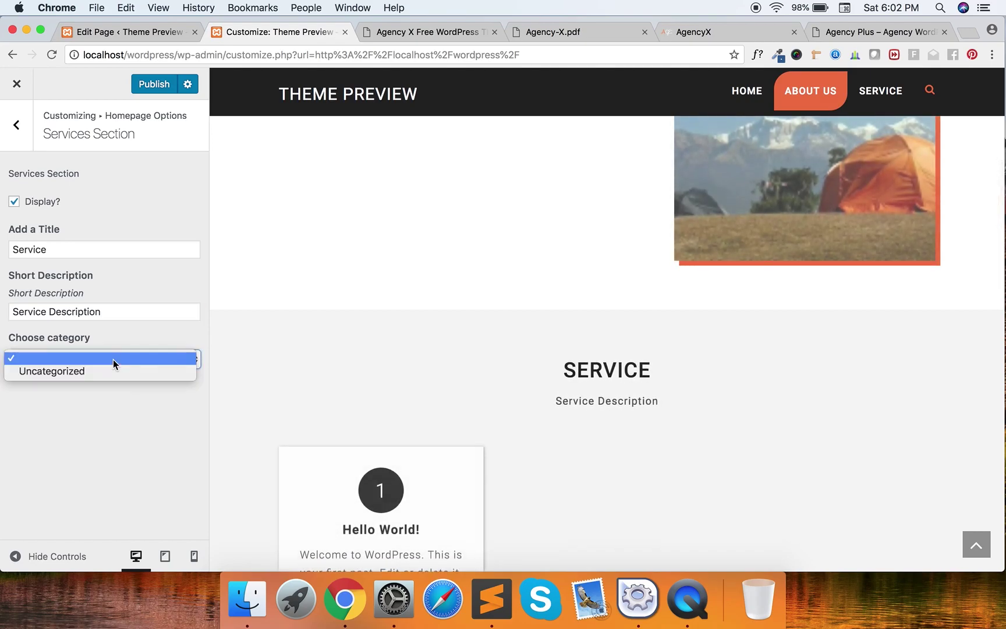
left_click(112, 370)
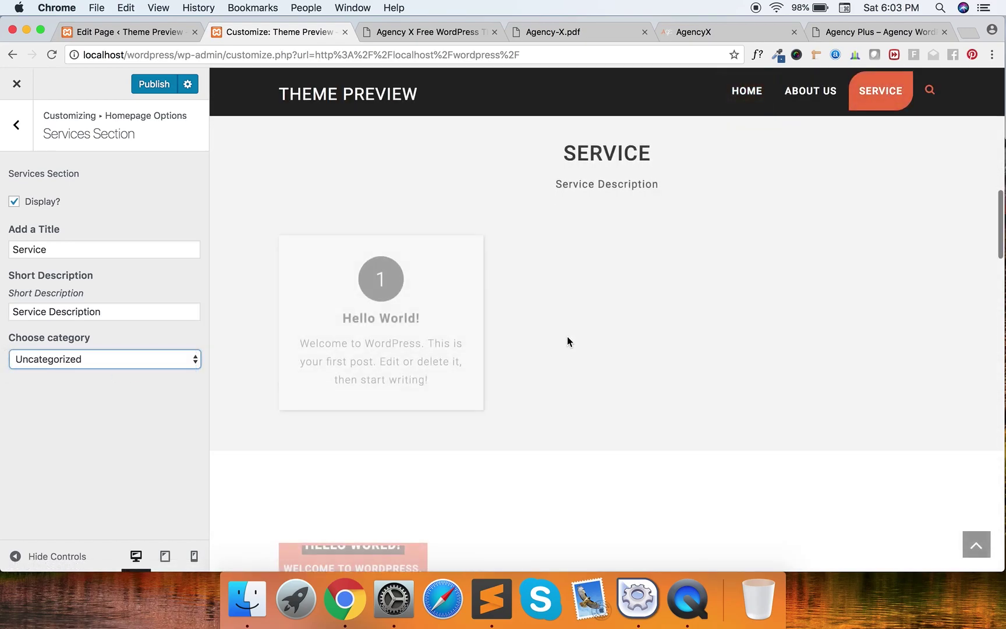
left_click(158, 88)
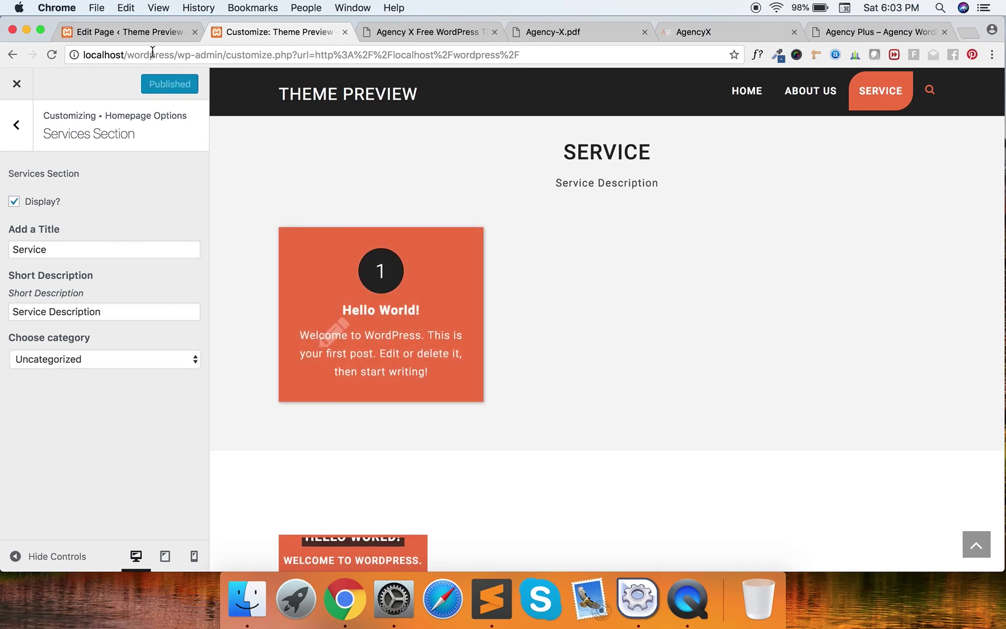
Create a new WordPress post titled service 1.
left_click(150, 32)
mouse_move(55, 146)
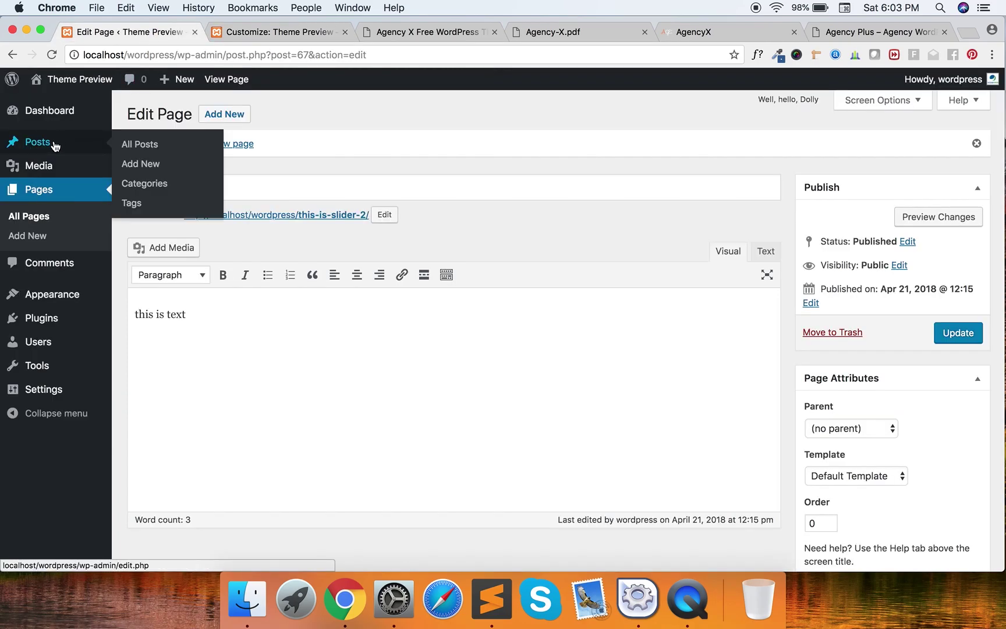
left_click(153, 165)
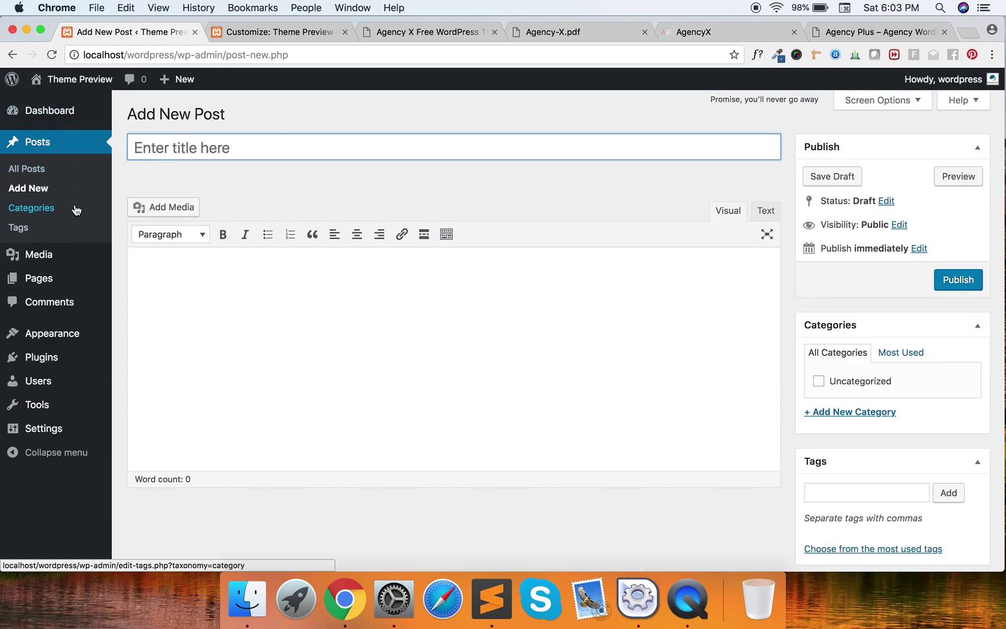
mouse_move(72, 283)
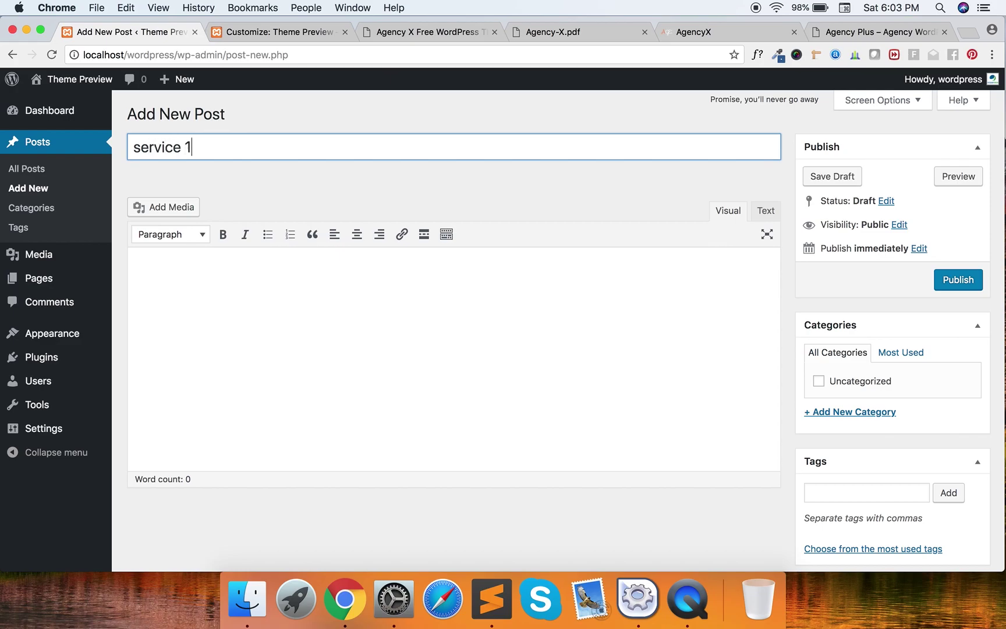
left_click(220, 269)
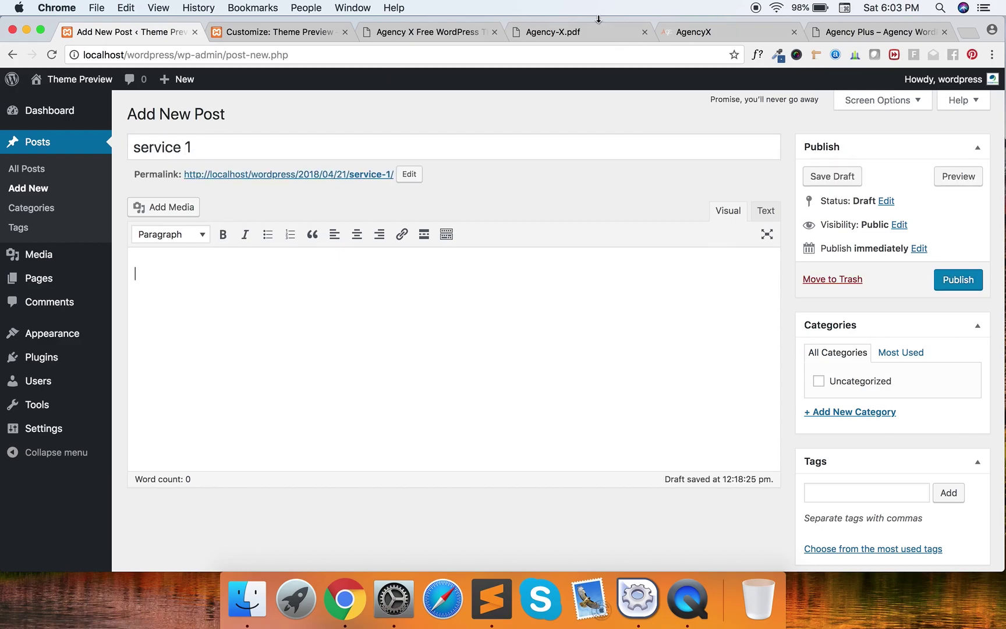
Copy the Lorem ipsum text of the demo's Sale Themes card into the body of the service 1 post.
left_click(714, 29)
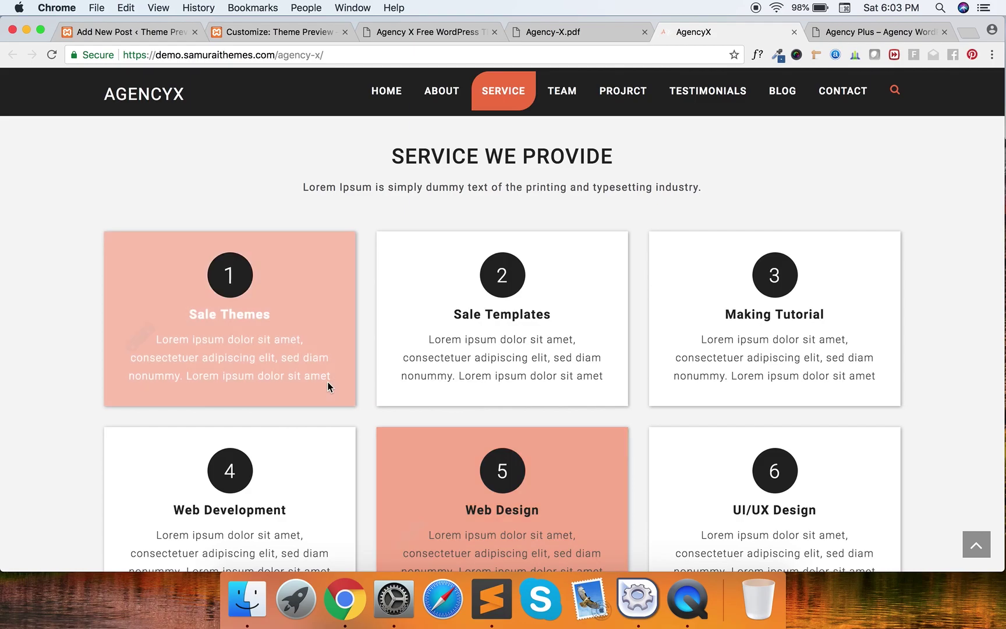
left_click_drag(335, 377, 264, 376)
left_click(241, 362)
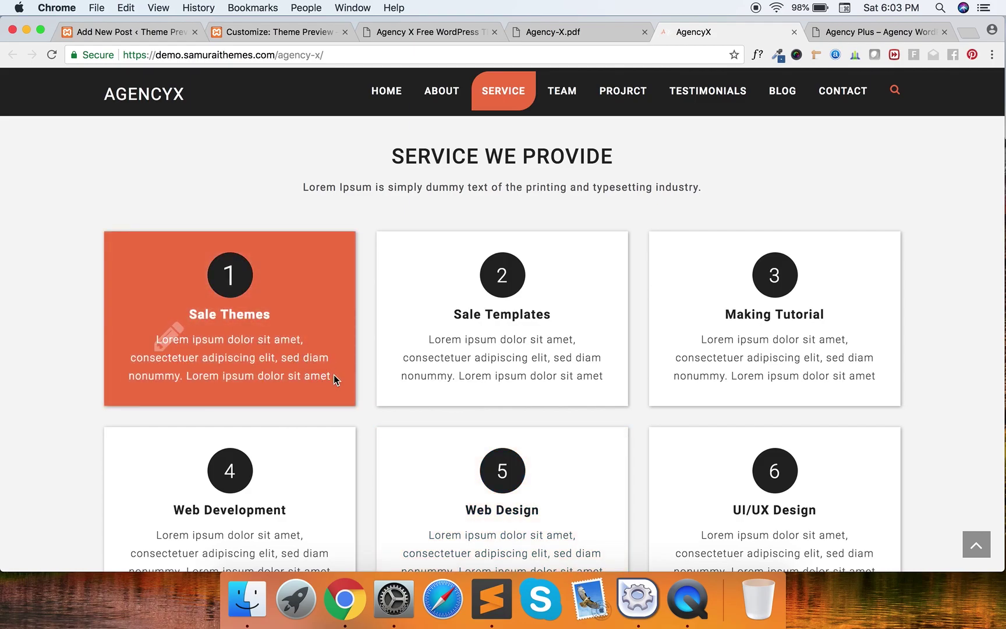
triple_click(154, 341)
left_click_drag(331, 375, 236, 362)
left_click(158, 341)
left_click_drag(149, 335, 308, 389)
key("super+c")
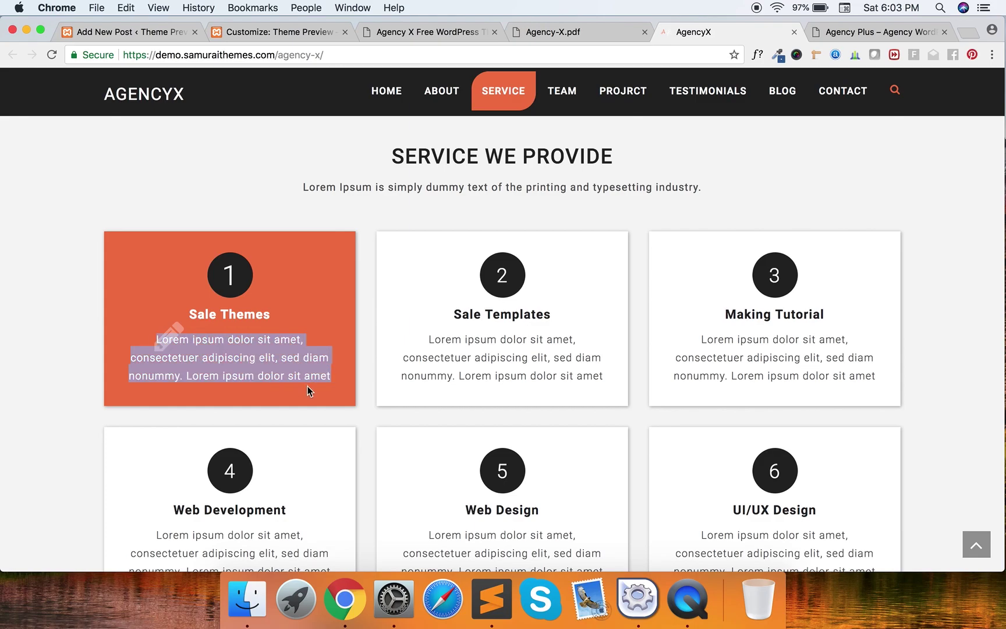
left_click(137, 32)
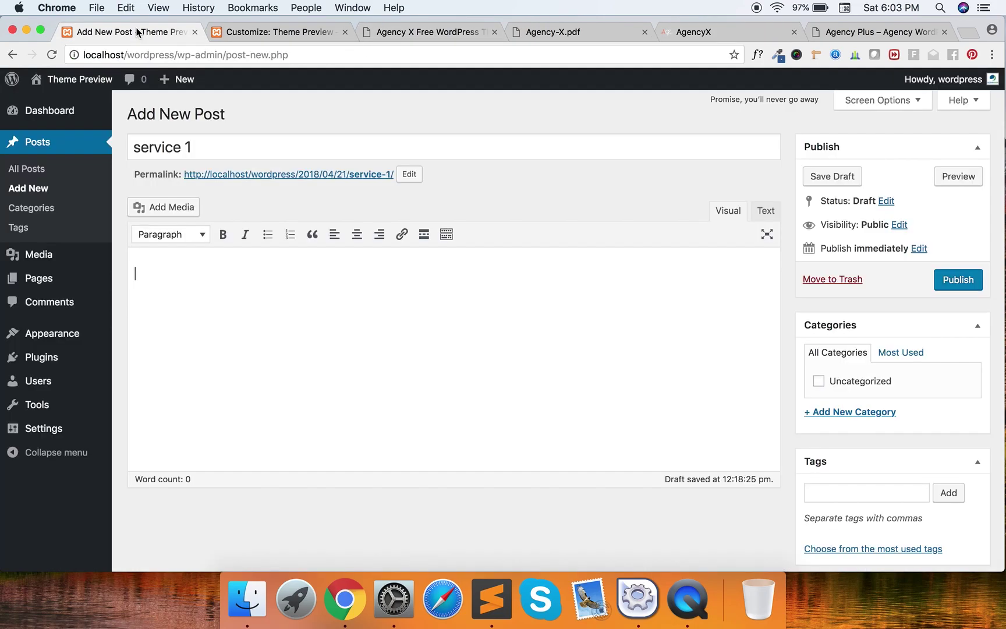
left_click(326, 329)
key("super+v")
Add a new category named service to the service 1 post and publish the post.
scroll(544, 328, "down", 3)
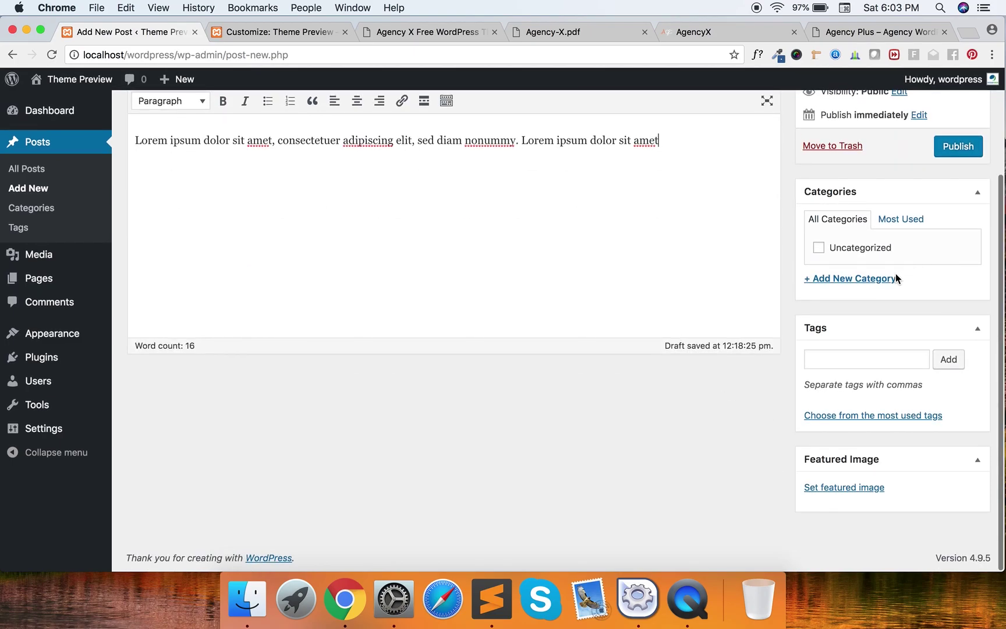
left_click(878, 280)
type("service")
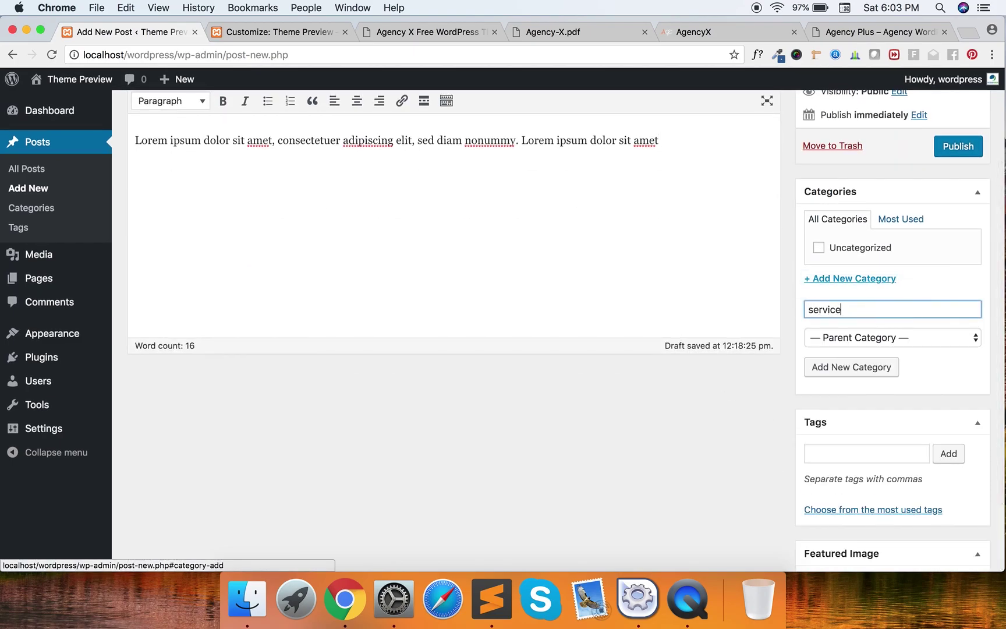
left_click(850, 368)
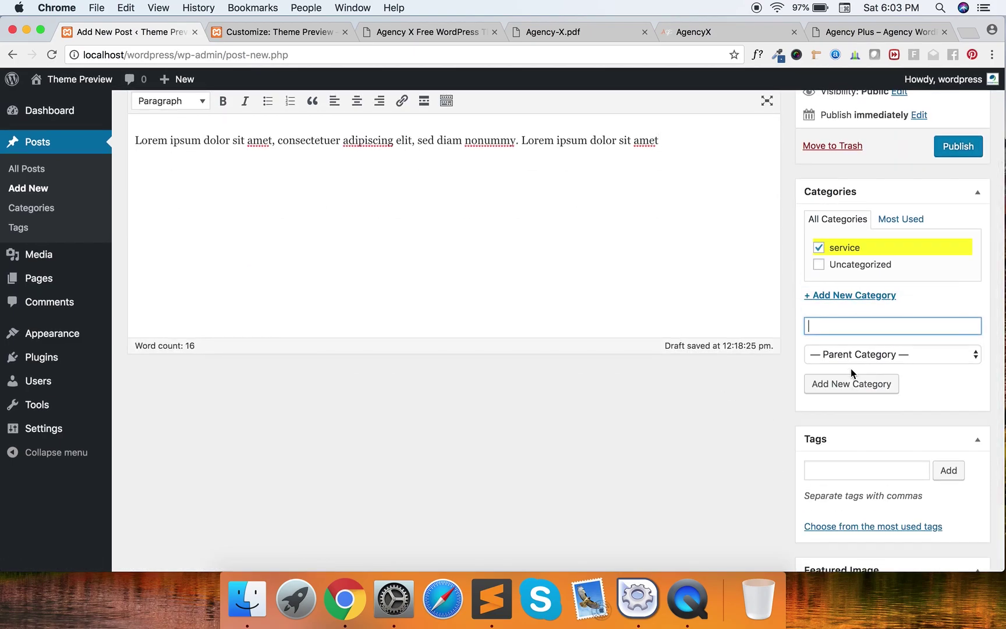
scroll(864, 245, "up", 5)
left_click(958, 279)
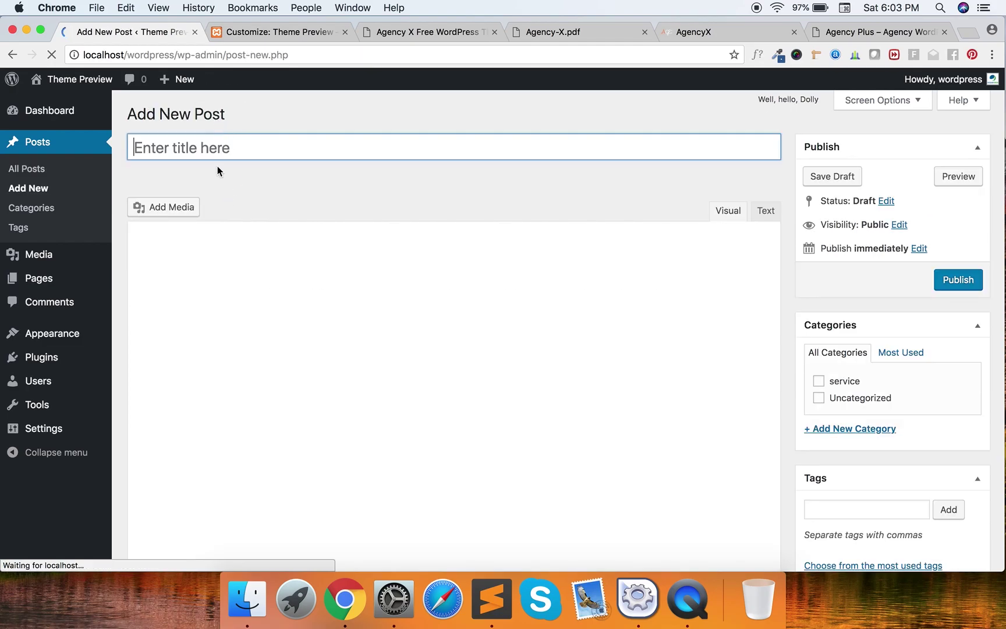
Publish another post titled service 2 with the copied Lorem ipsum text in the service category.
type("service 2")
left_click(269, 272)
key("super+v")
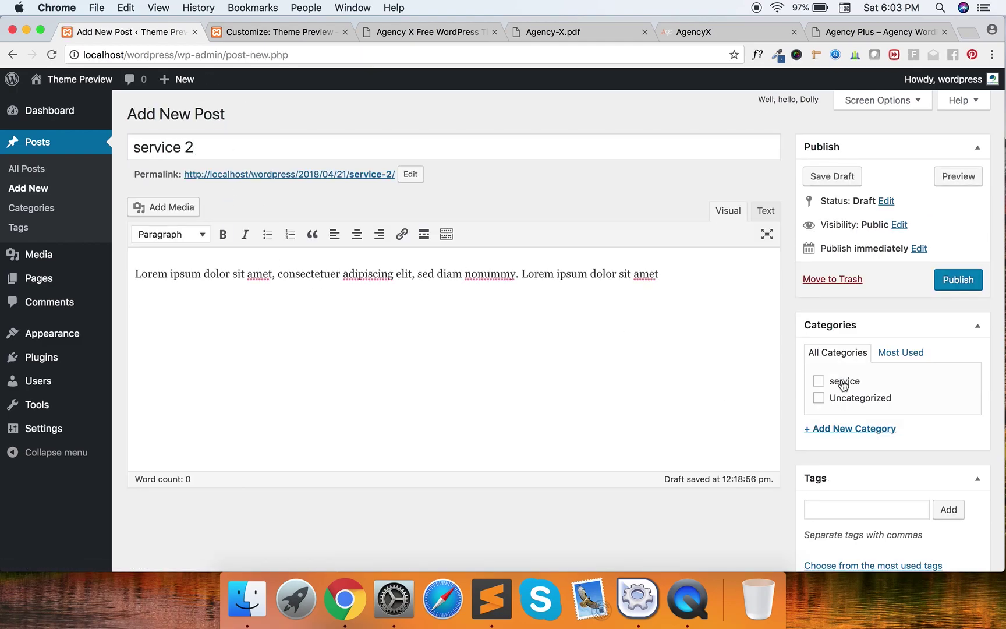
left_click(948, 282)
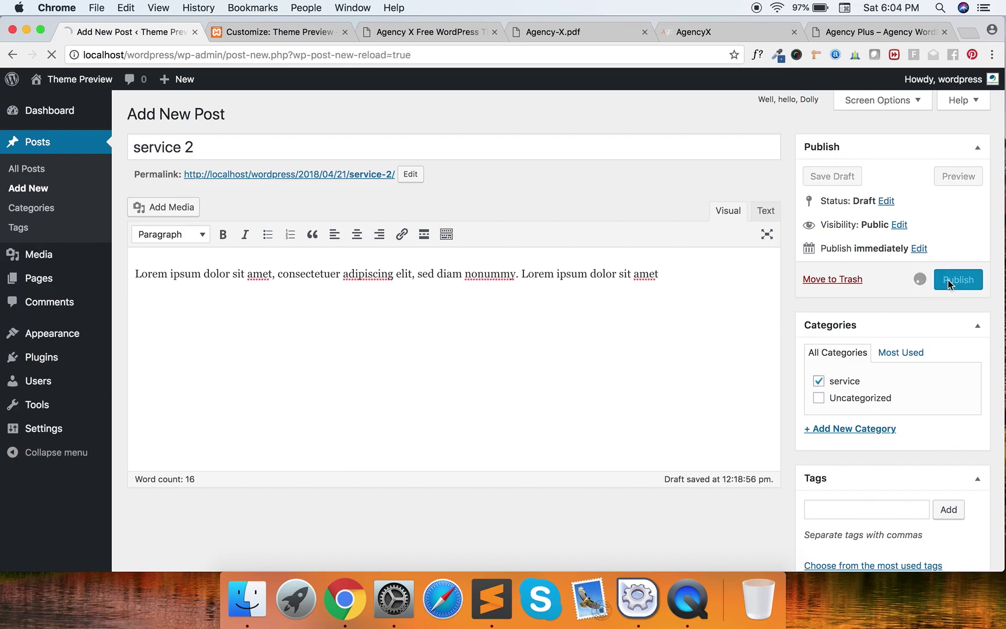
Publish a new post titled service 3 with the same Lorem ipsum text in the service category.
left_click(224, 115)
type("service 3")
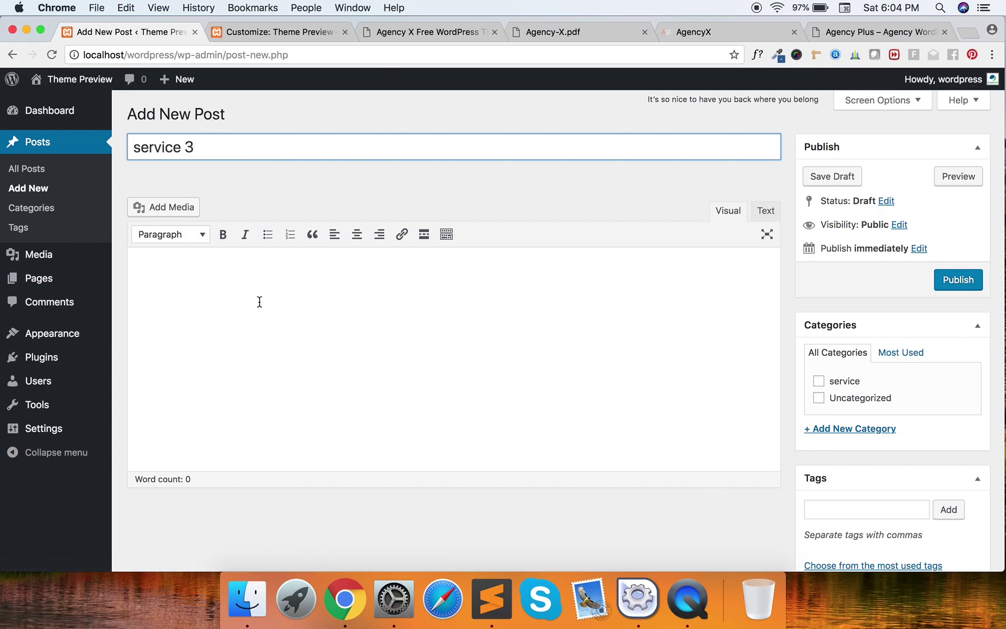
left_click(259, 301)
key("super+v")
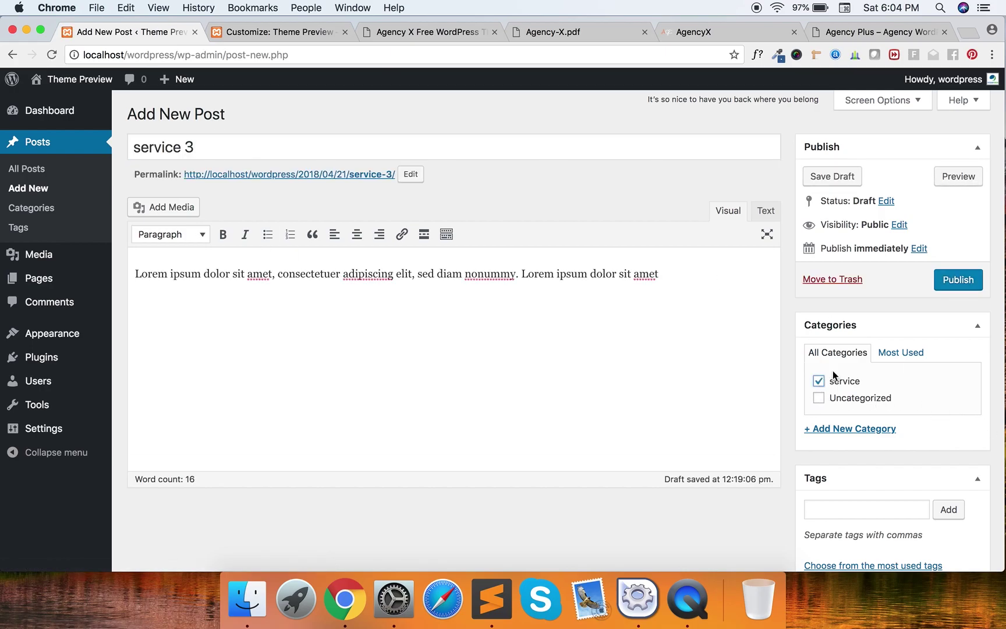
left_click(955, 284)
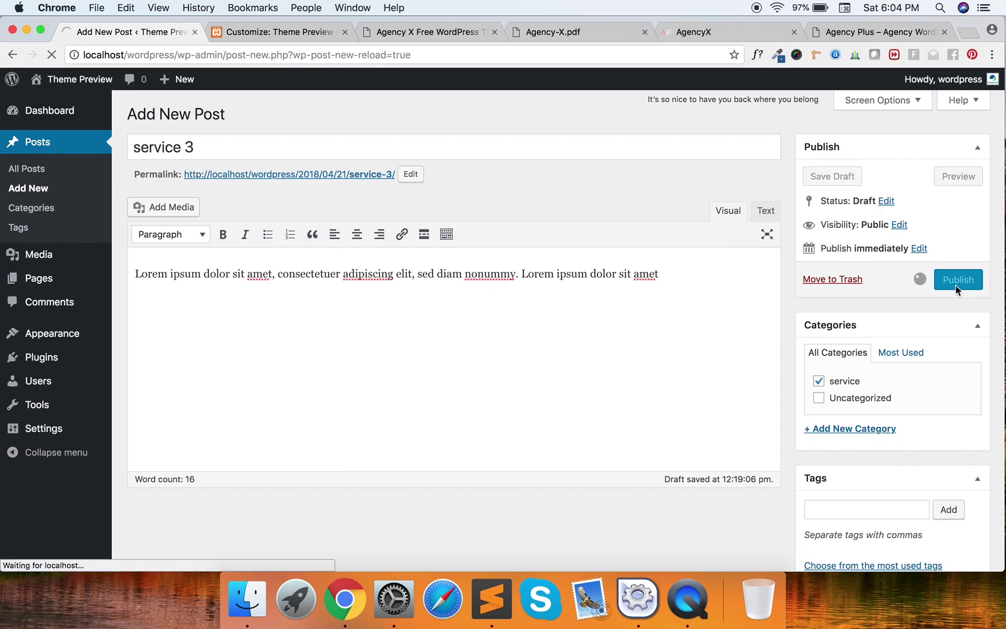
Reload the theme customizer and set the homepage Services Section category to service.
left_click(313, 33)
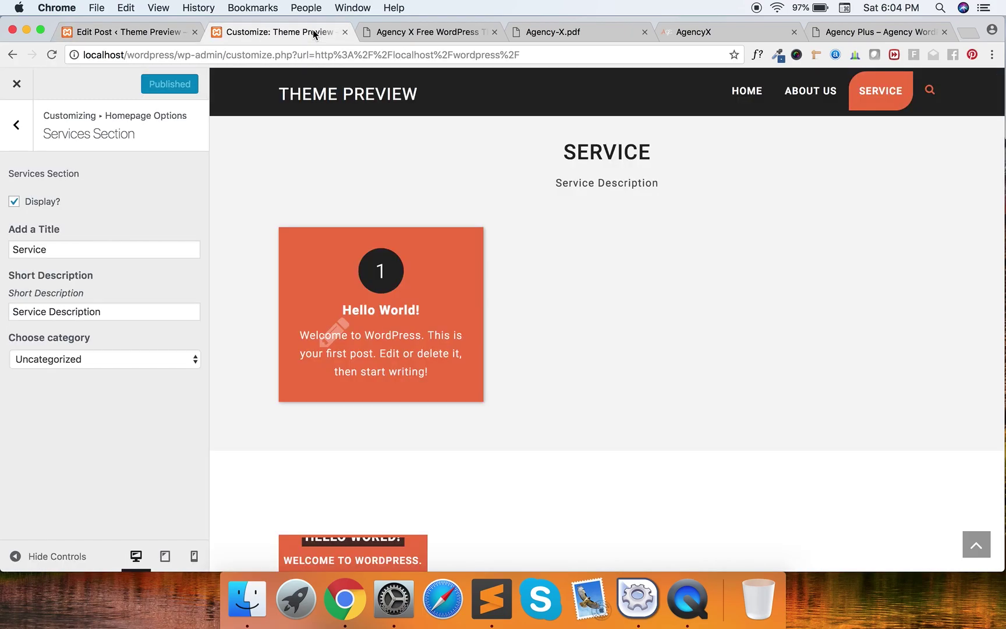
left_click(52, 54)
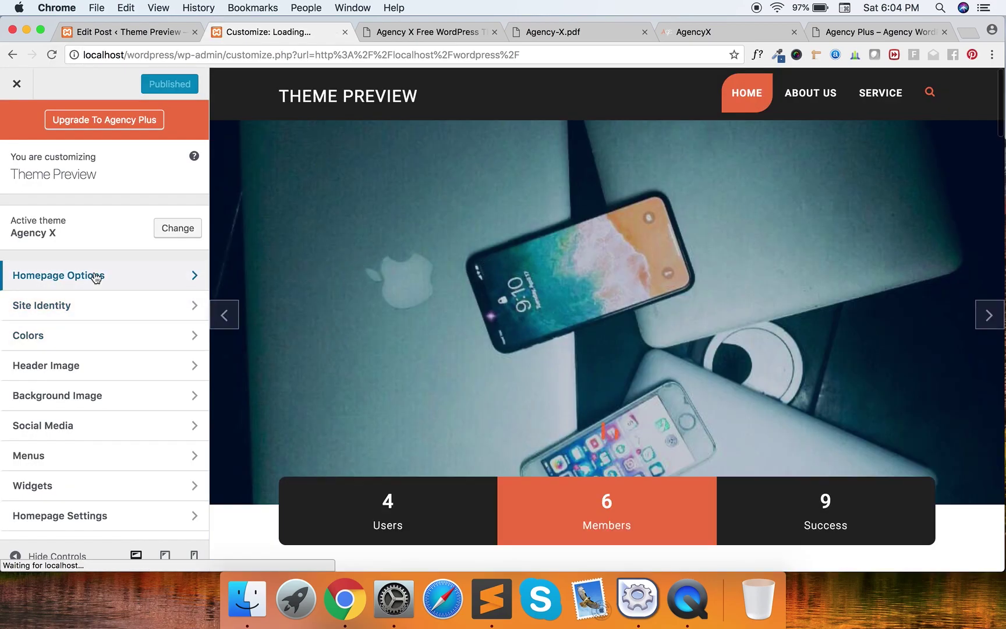
left_click(96, 277)
left_click(94, 265)
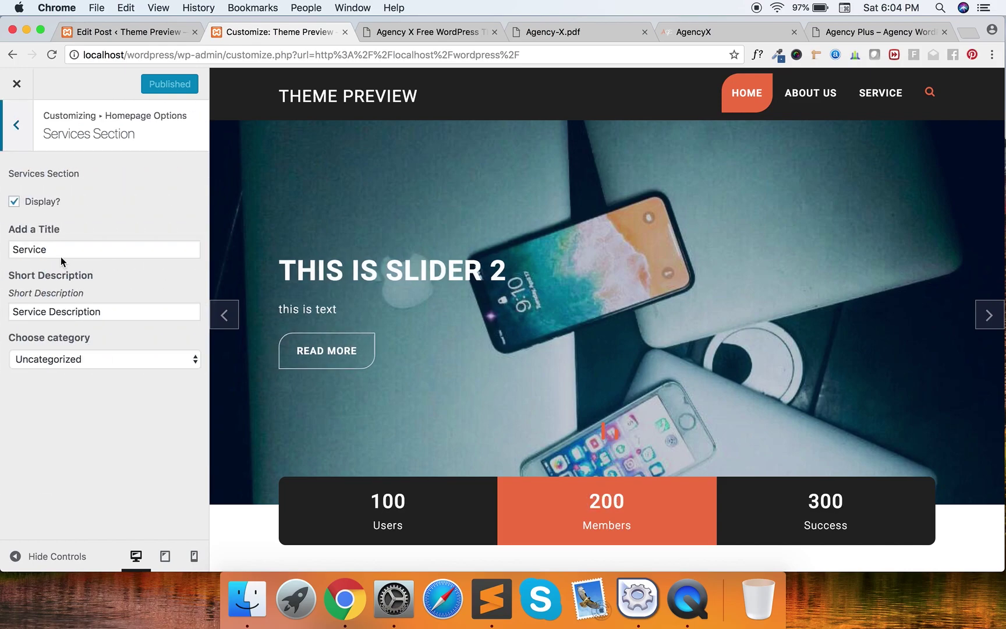
left_click(84, 359)
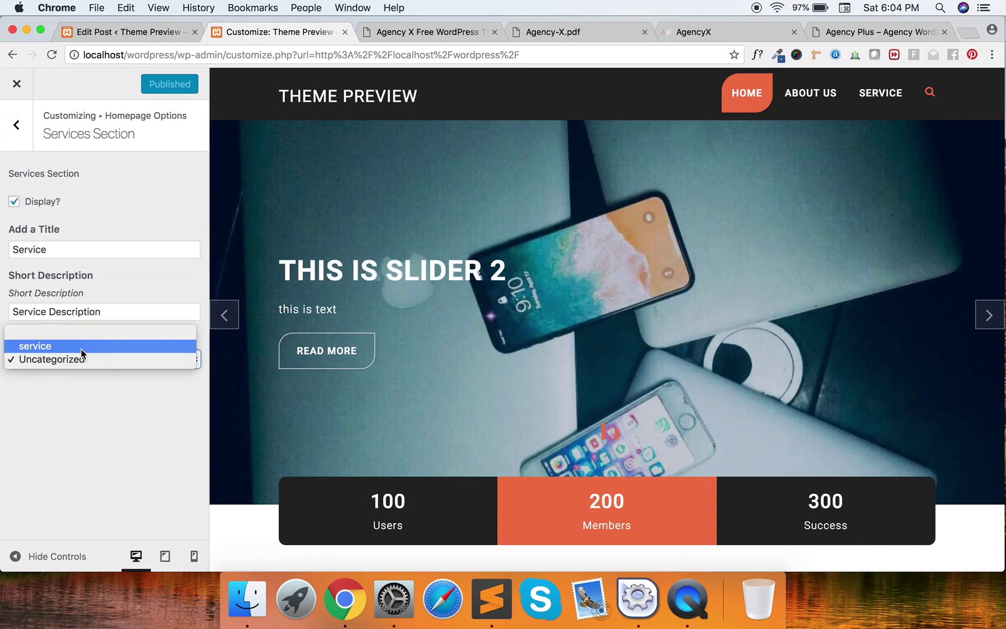
left_click(81, 349)
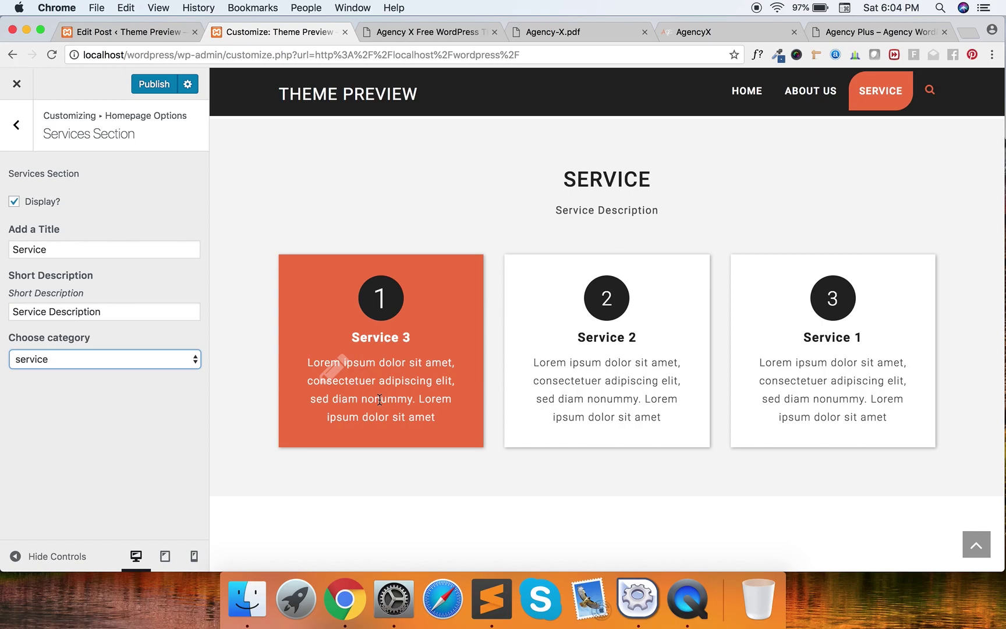
scroll(379, 400, "down", 5)
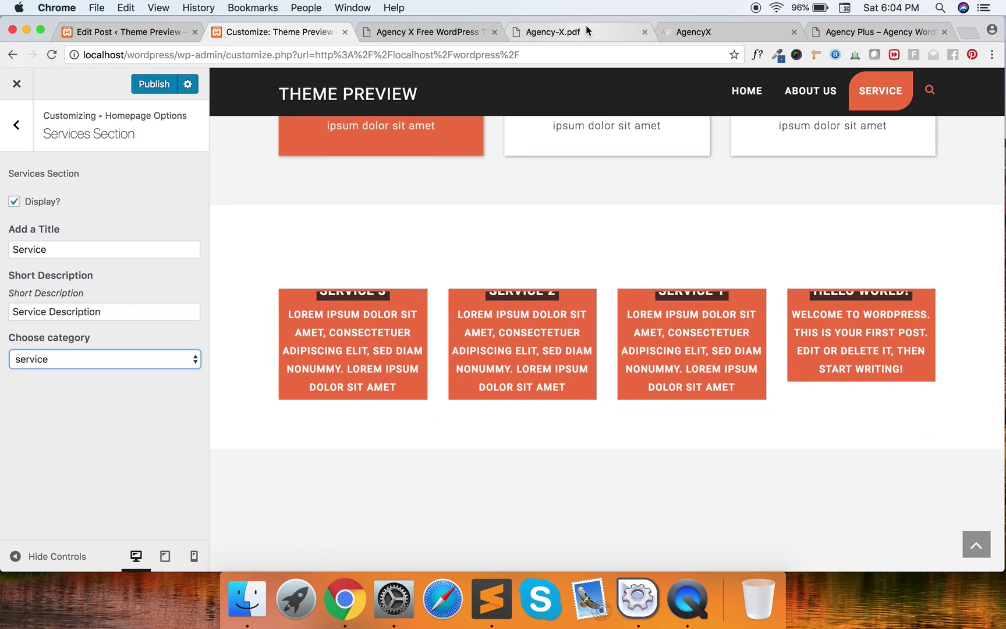
Open the homepage Team Section settings and check which post categories it offers.
left_click(16, 124)
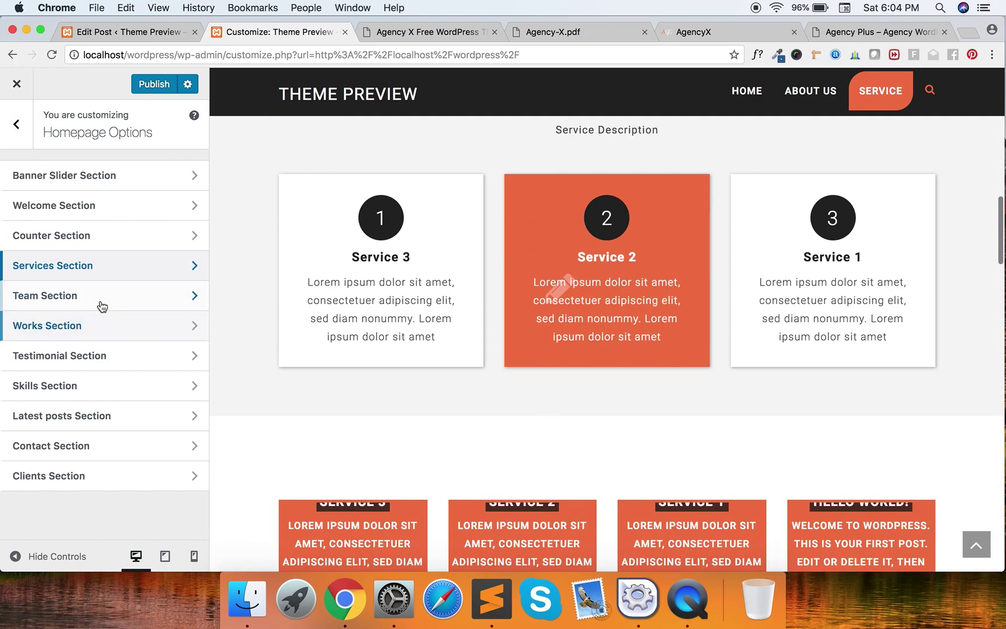
left_click(100, 298)
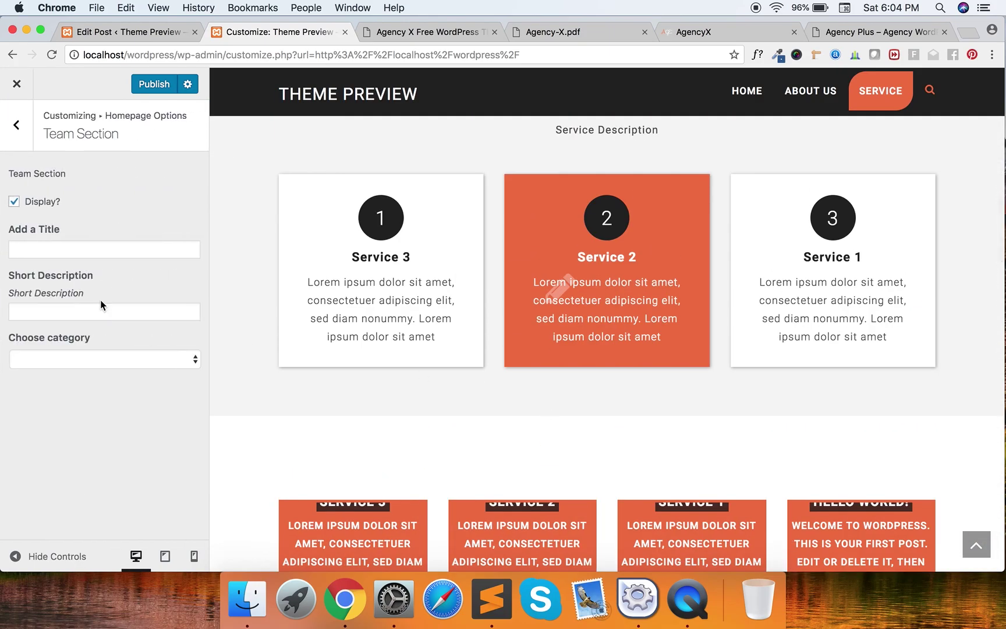
left_click(94, 363)
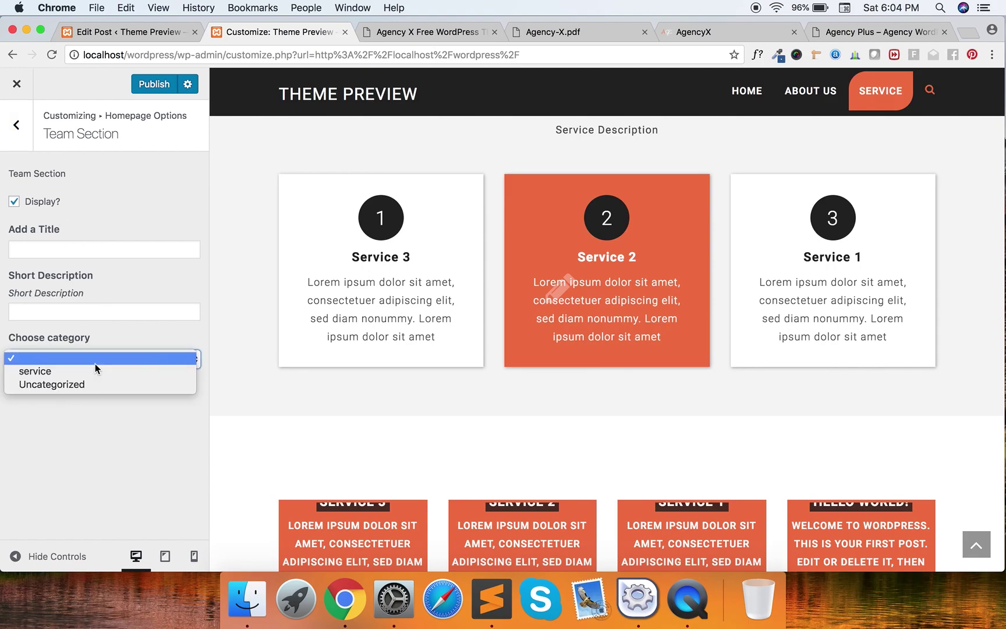
Start a new post, locate its featured image option and view the team members on the Agency X demo page.
left_click(149, 31)
left_click(148, 32)
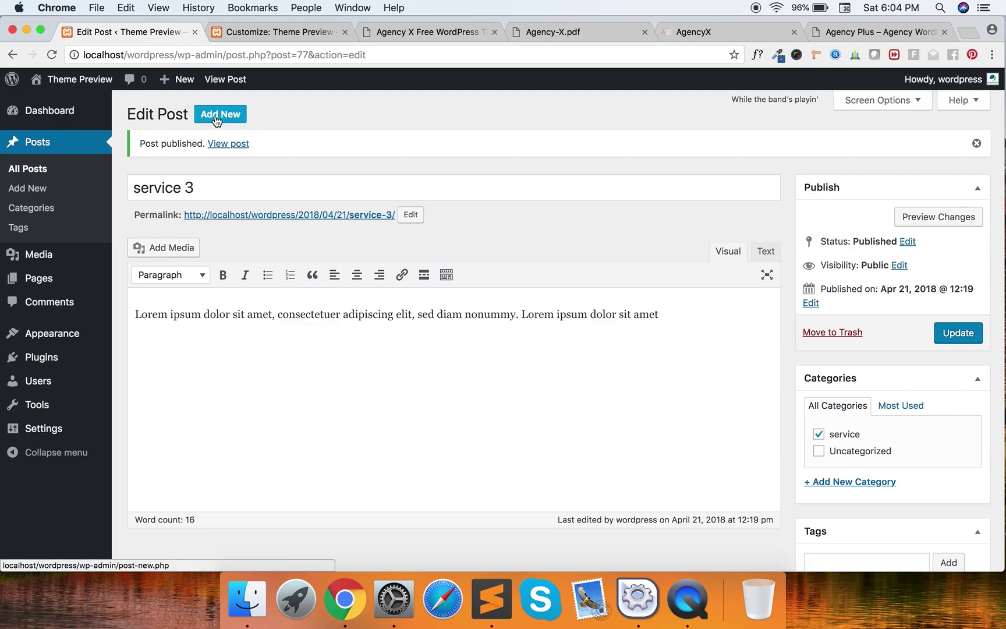
scroll(830, 477, "down", 5)
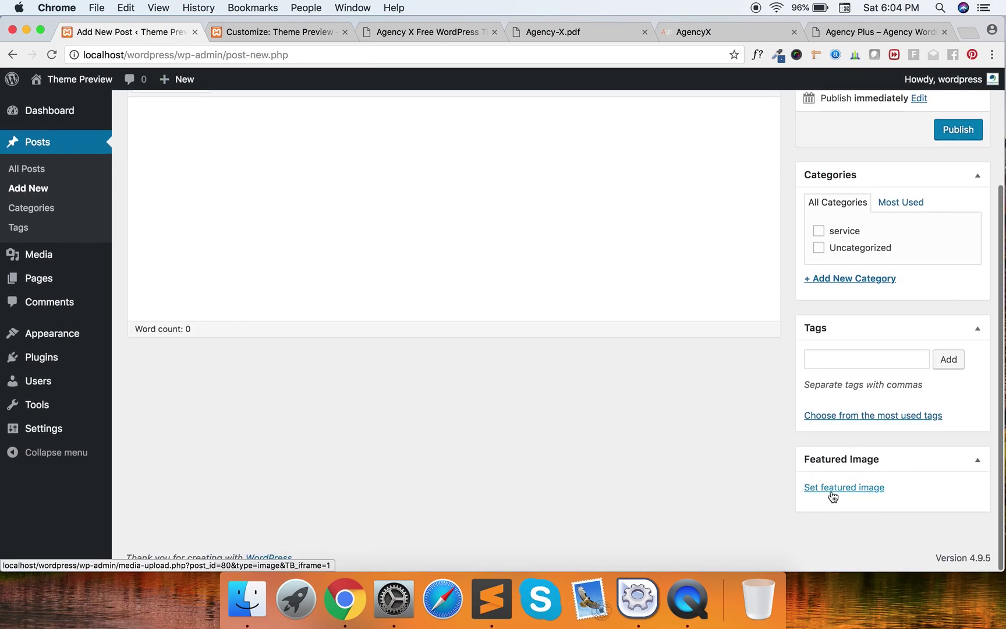
left_click(710, 31)
scroll(463, 391, "down", 5)
scroll(463, 391, "down", 5)
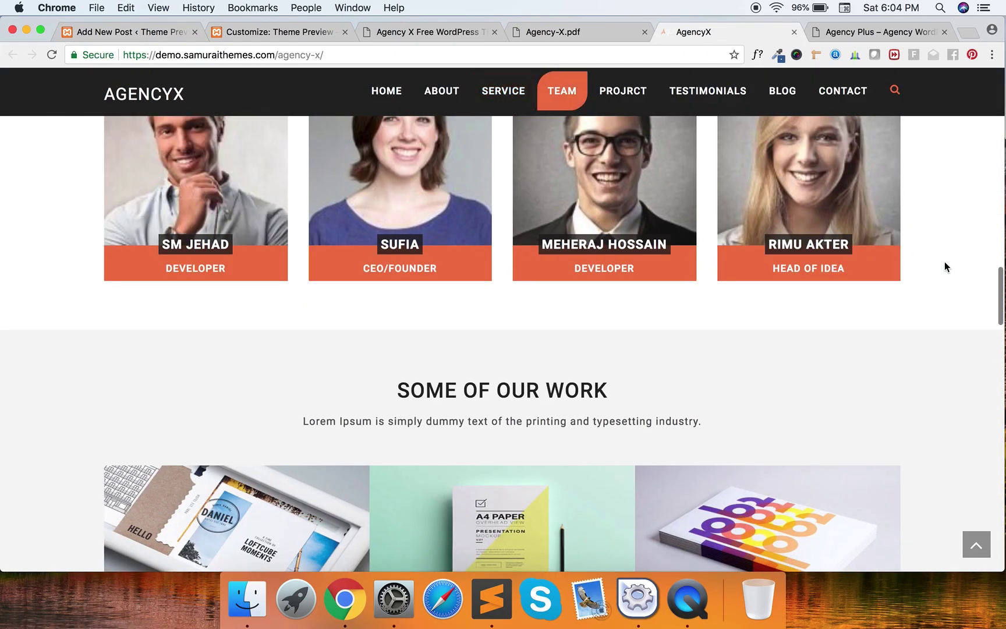
left_click(165, 29)
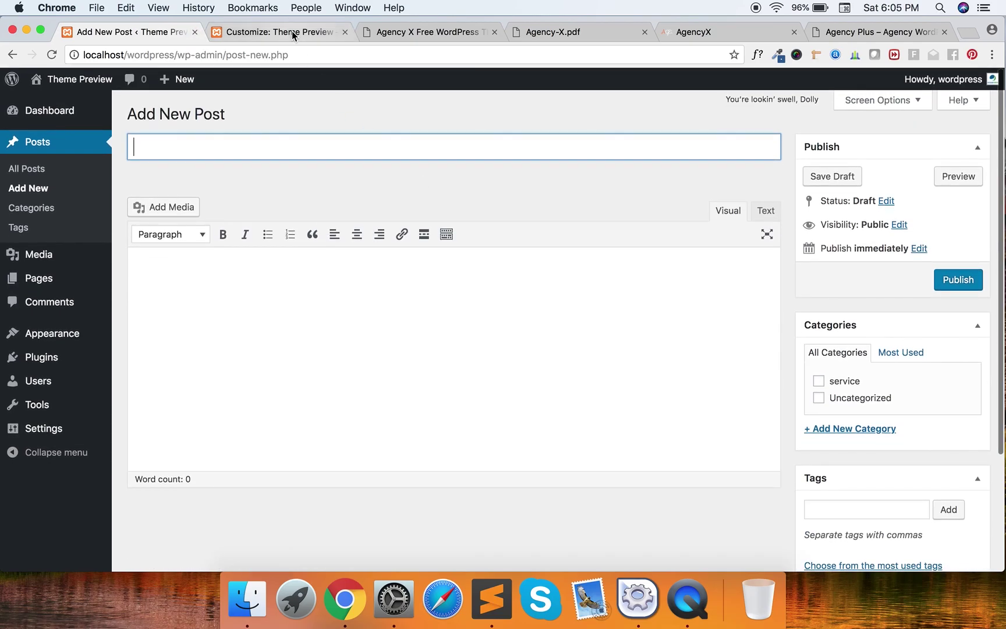
Check the Works Section's category choices and compare them with the categories in the new post.
left_click(292, 31)
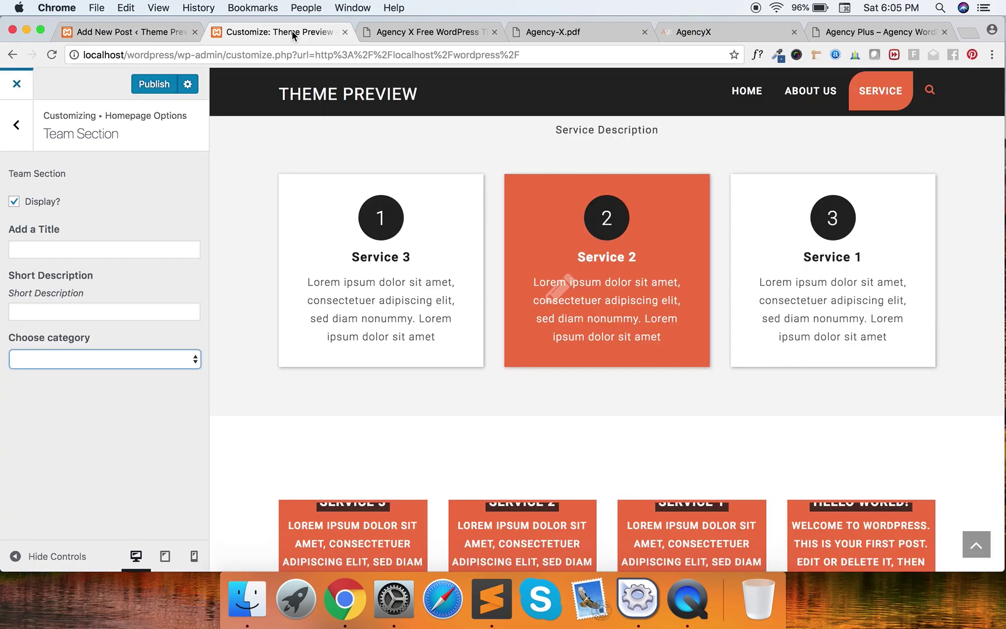
left_click(16, 125)
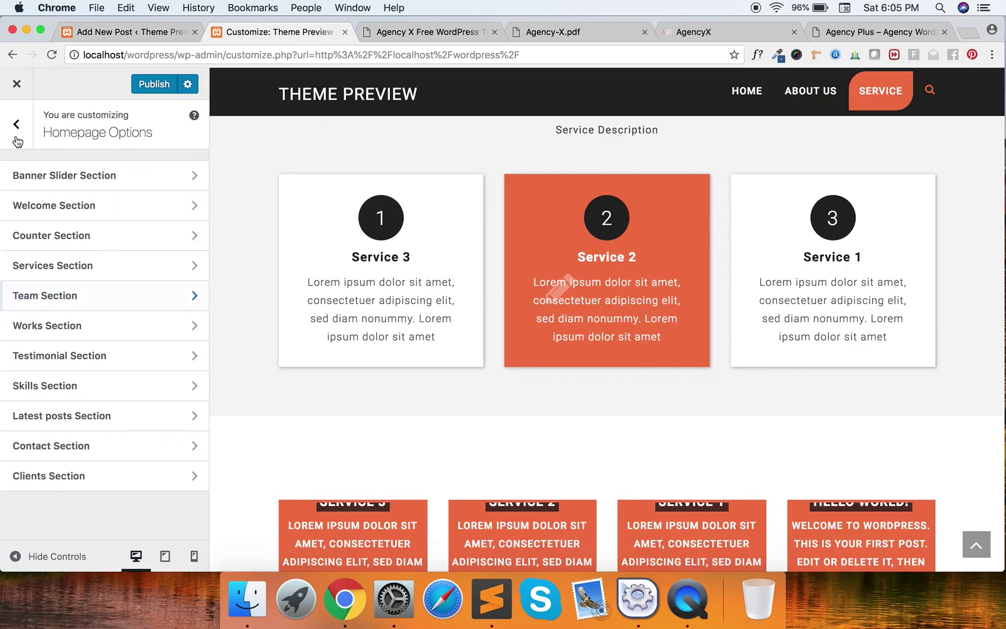
left_click(65, 324)
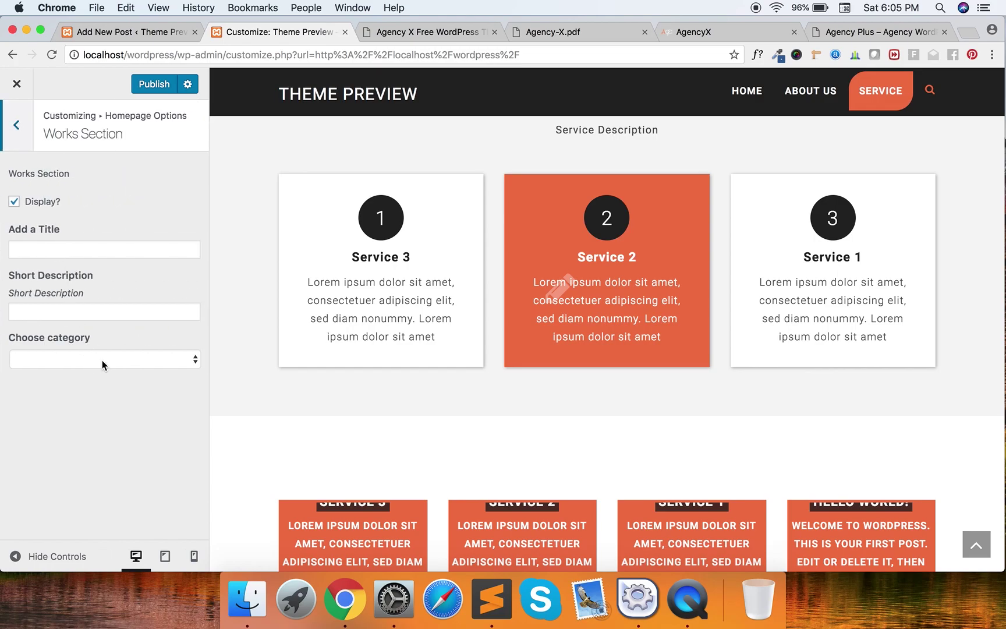
left_click(102, 359)
left_click(117, 254)
left_click(121, 32)
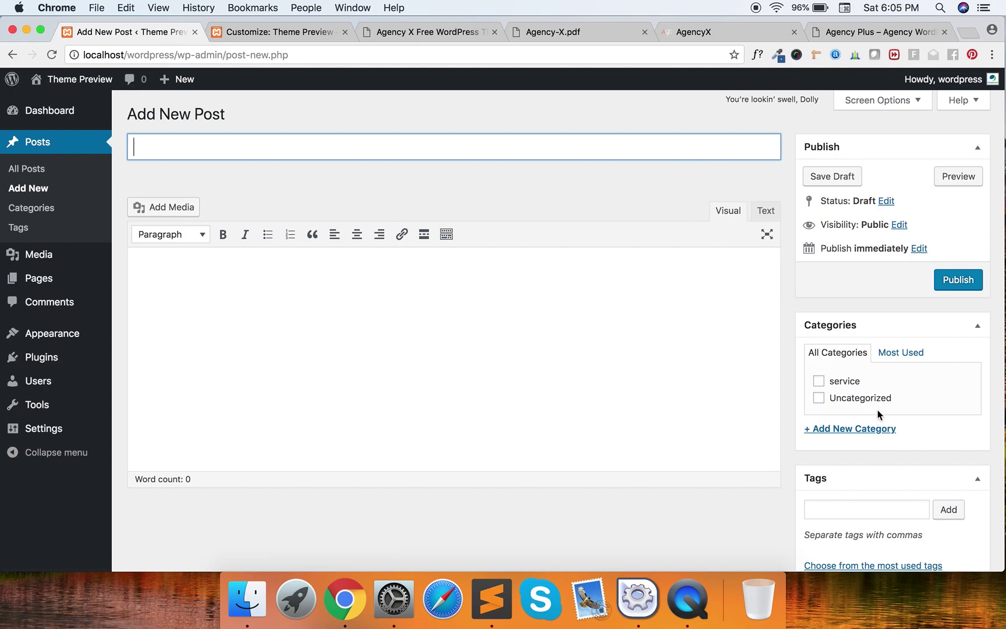
left_click(303, 32)
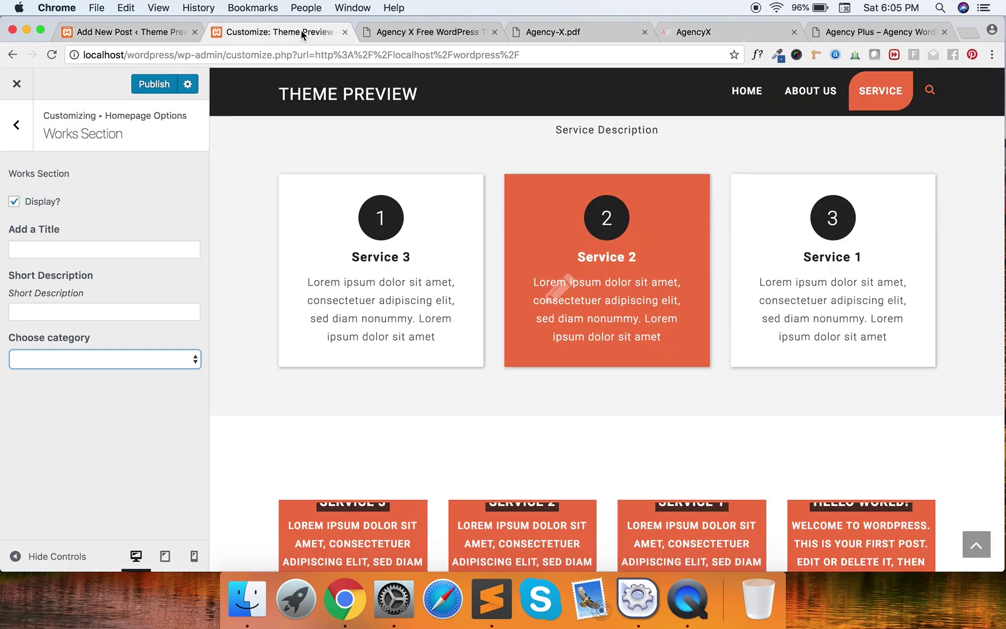
Set the homepage Testimonial Section category to service.
left_click(16, 124)
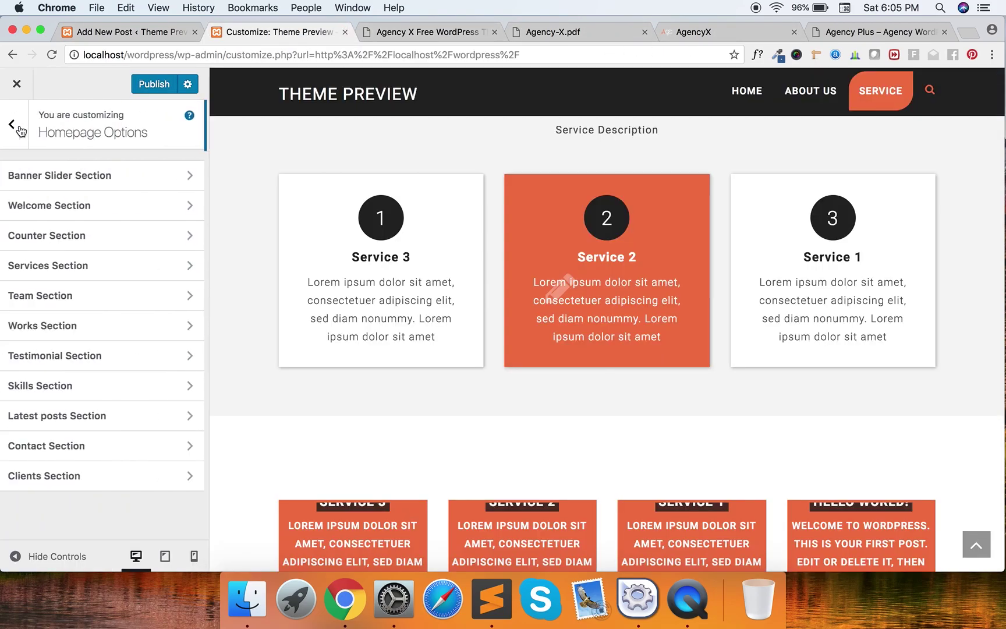
left_click(64, 356)
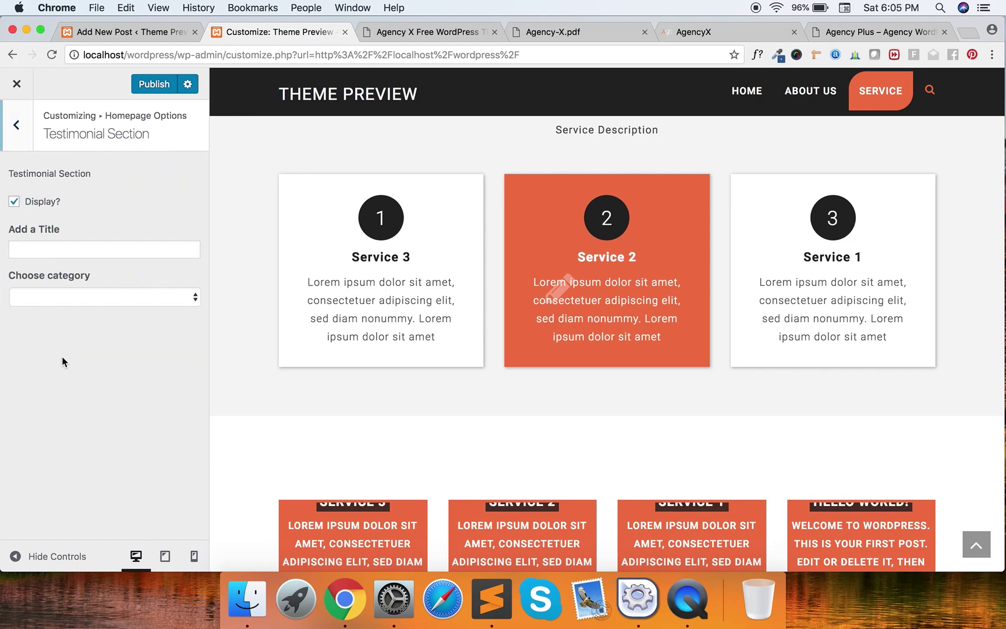
left_click(89, 299)
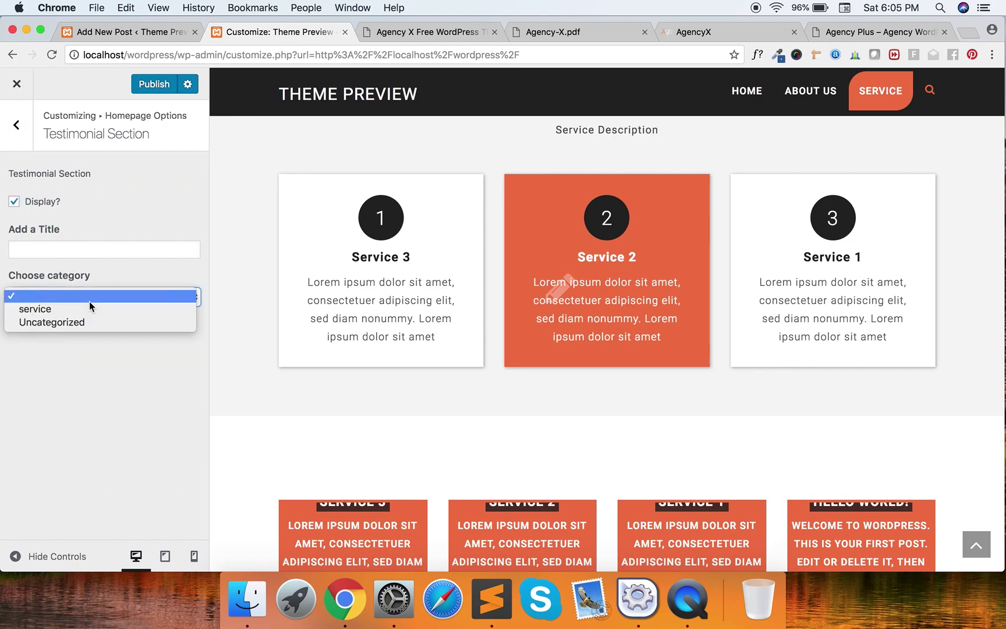
left_click(89, 311)
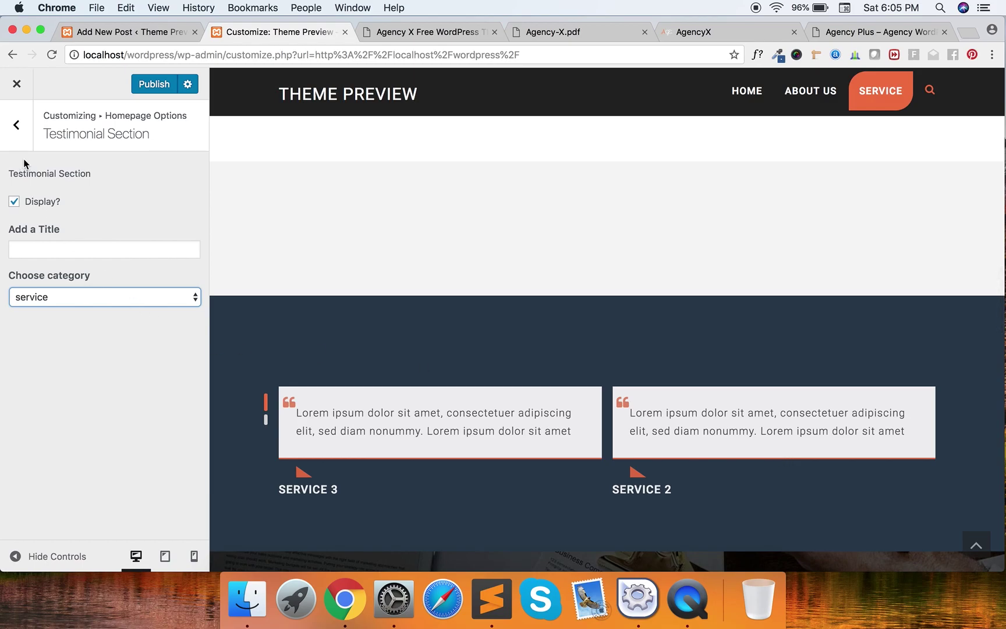
Choose "this is slider 2" as the page for the homepage Skills Section.
left_click(16, 125)
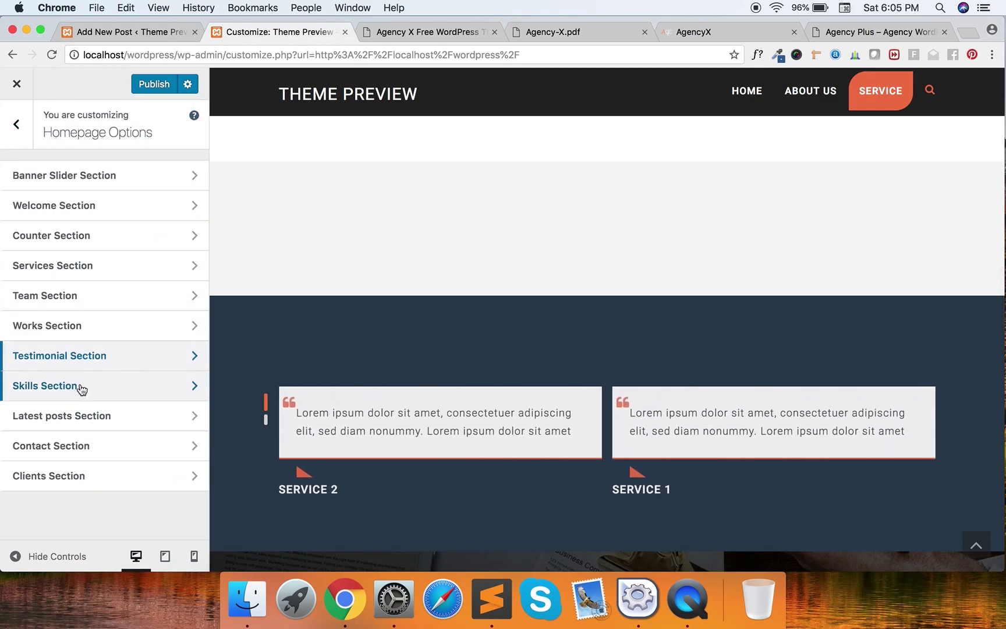
left_click(82, 386)
left_click(111, 251)
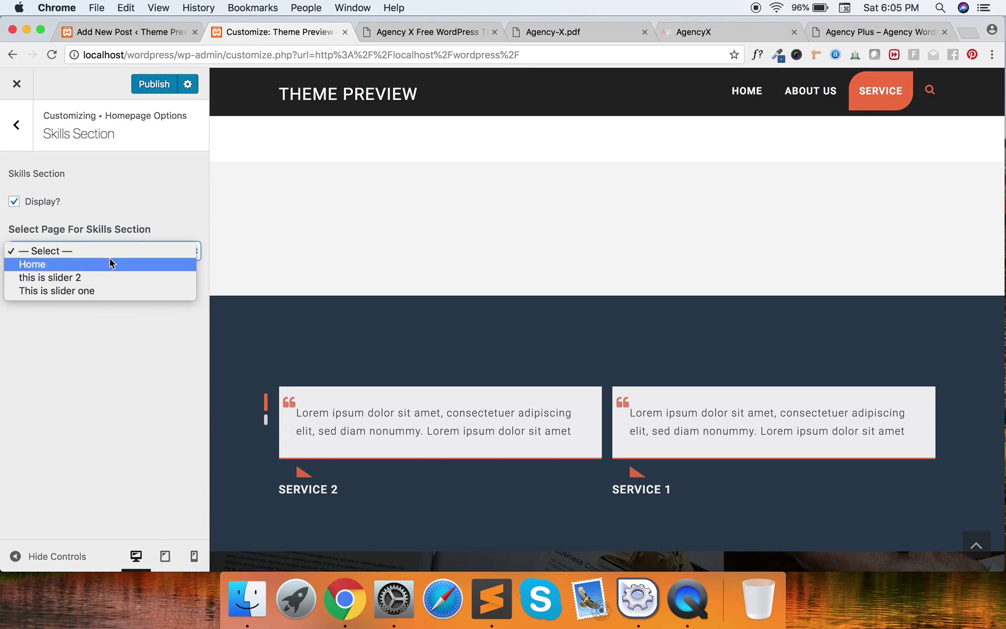
left_click(107, 277)
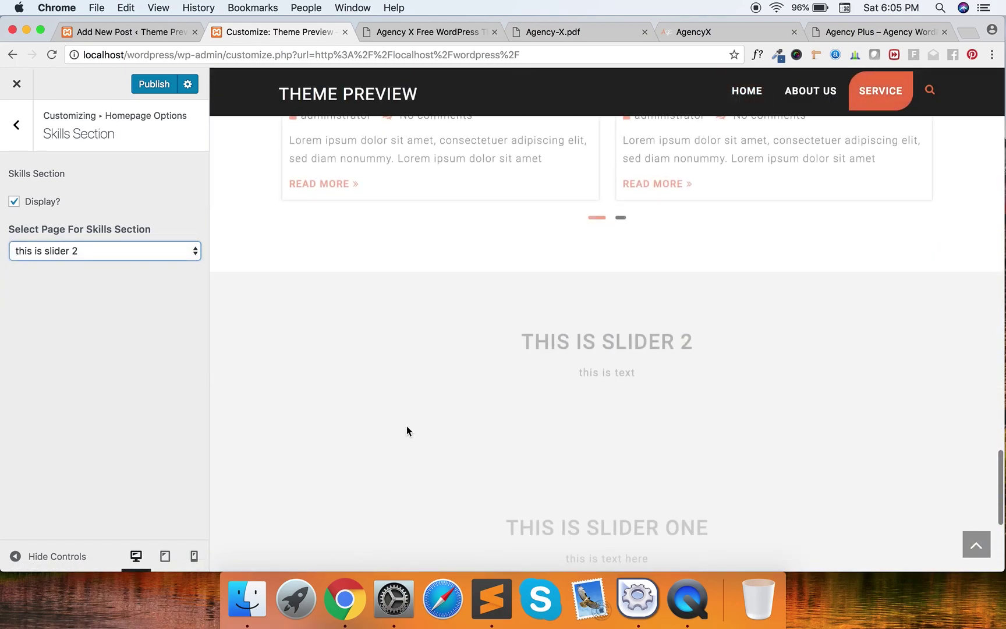
Set the homepage Latest posts Section category to service.
left_click(16, 124)
left_click(88, 416)
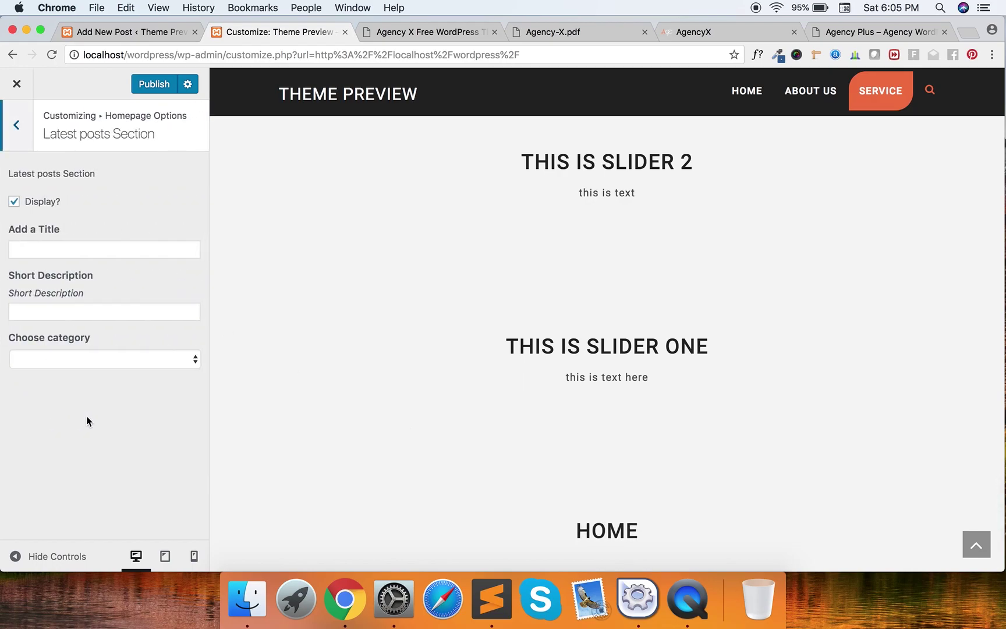
left_click(107, 361)
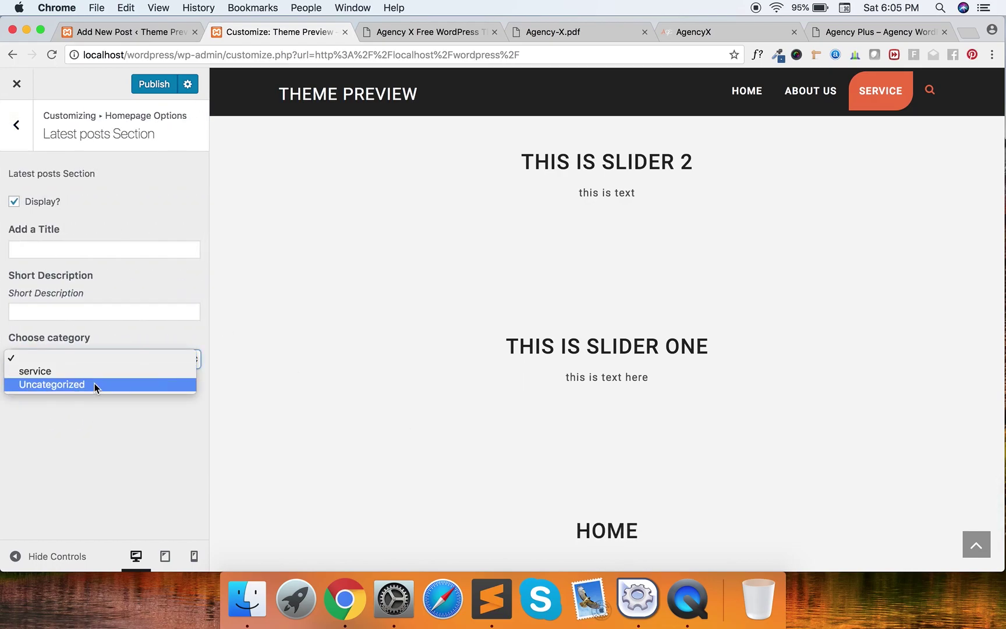
left_click(93, 376)
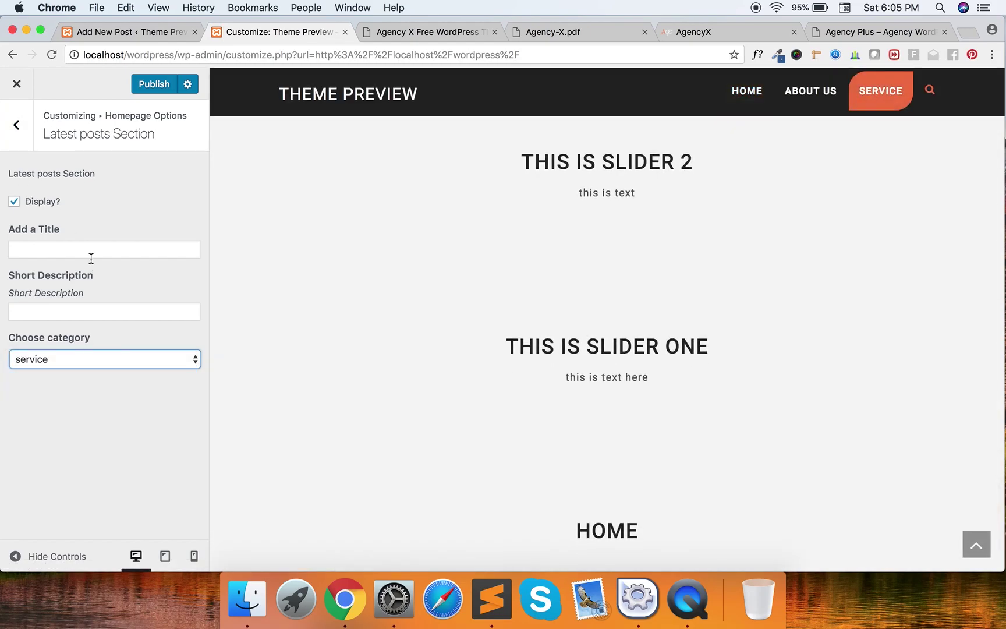
Give the Latest posts Section the title "Latest Post" and short description "Description", and publish the changes.
left_click(102, 248)
type("Latest Post")
left_click(104, 311)
type("Description")
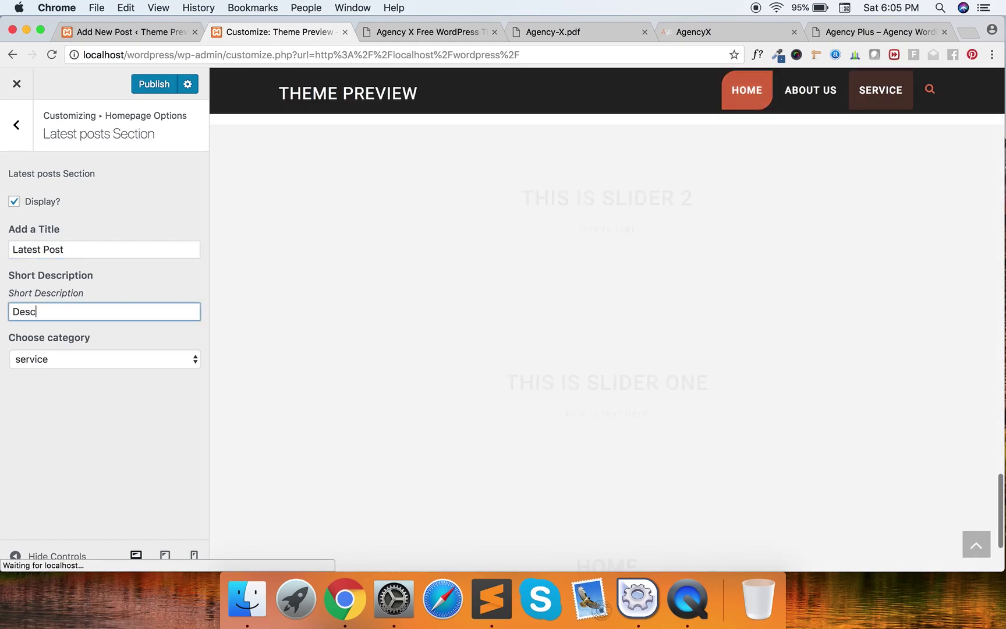
left_click(161, 88)
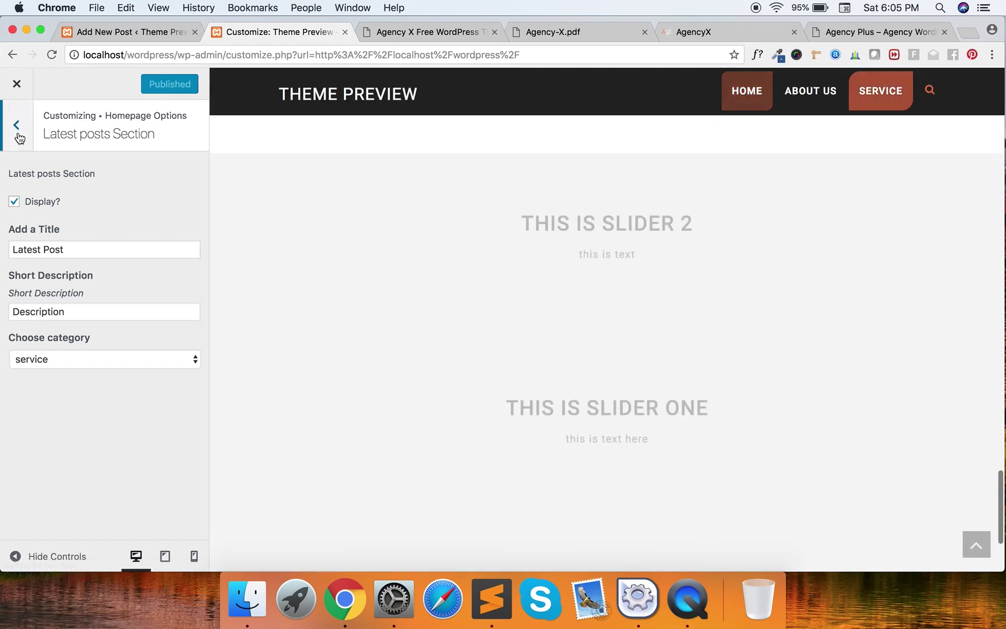
Choose Home as the page for the homepage Contact Section.
left_click(18, 133)
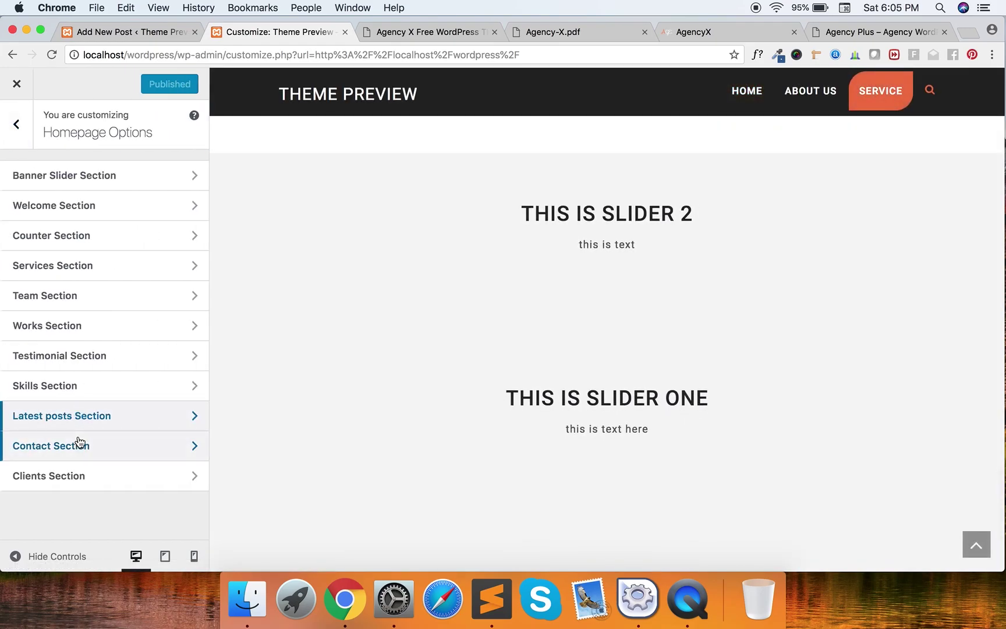
left_click(79, 444)
left_click(94, 251)
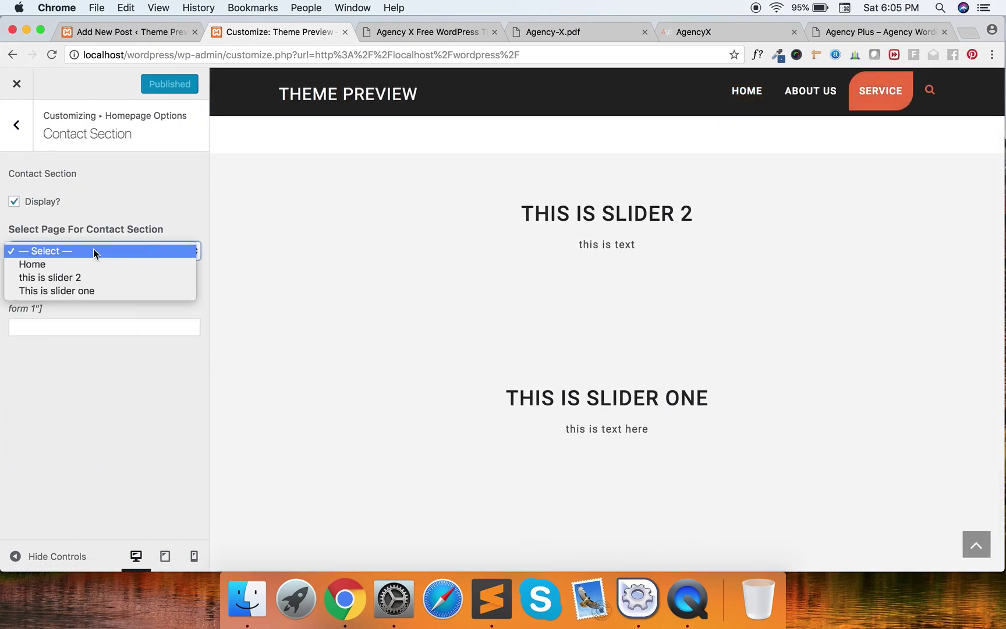
left_click(91, 265)
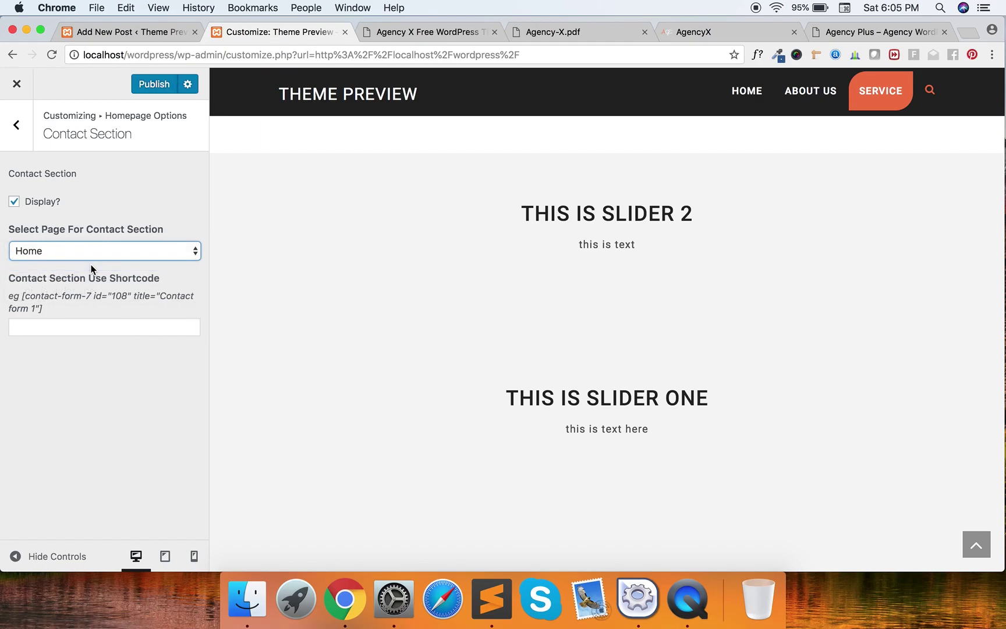
Try to copy the example contact form shortcode into the Contact Section's shortcode field, and undo the pasted text.
left_click(77, 325)
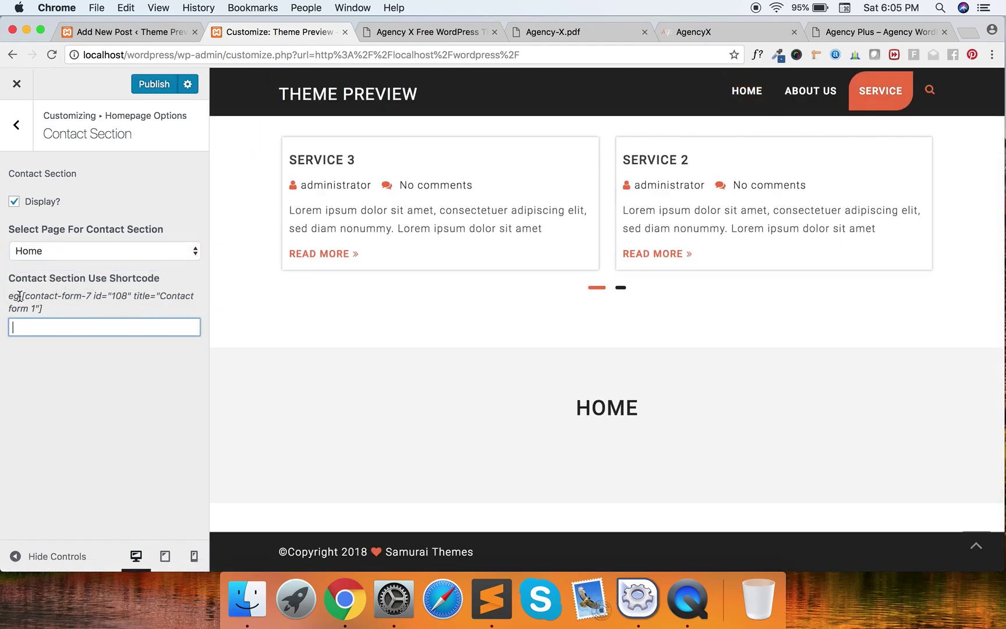
left_click_drag(22, 296, 80, 316)
left_click(81, 328)
type("Lorem ipsum dolor sit amet, consectetuer adipiscing elit, sed diam nonummy. Lorem ipsum dolor sit amet")
key("super+z")
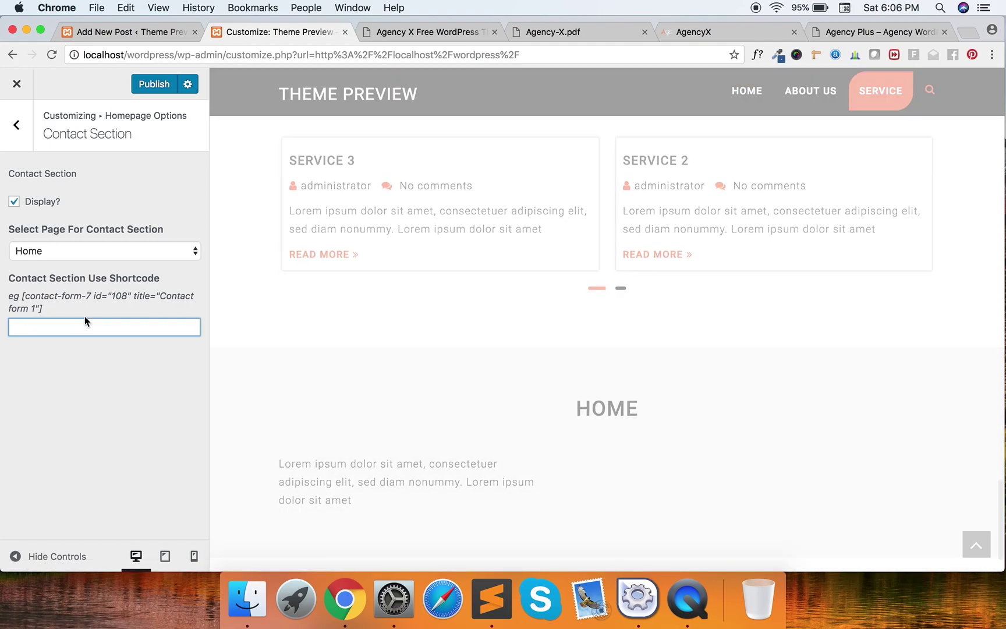
Publish the Contact Section changes and open the homepage Clients Section settings.
left_click(157, 86)
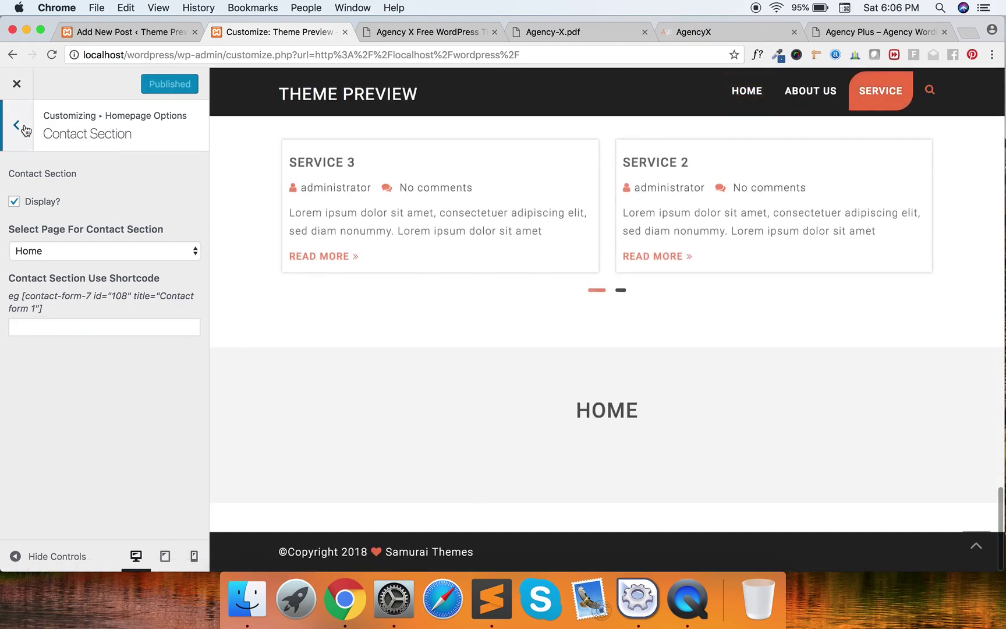
left_click(16, 124)
left_click(83, 475)
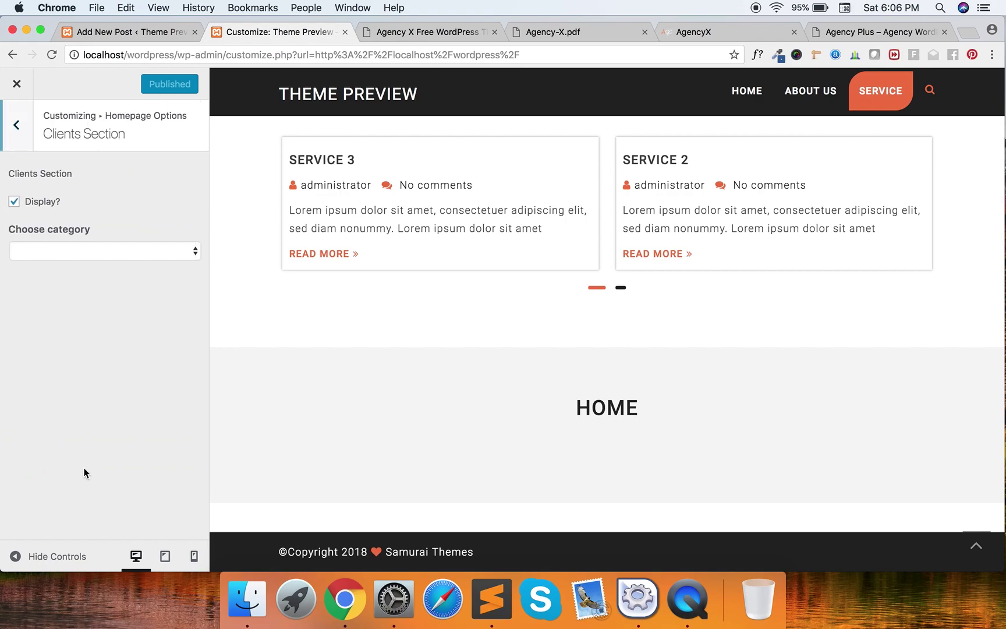
Look at the client logo carousel above the footer on the AgencyX demo site.
left_click(675, 38)
scroll(576, 454, "down", 15)
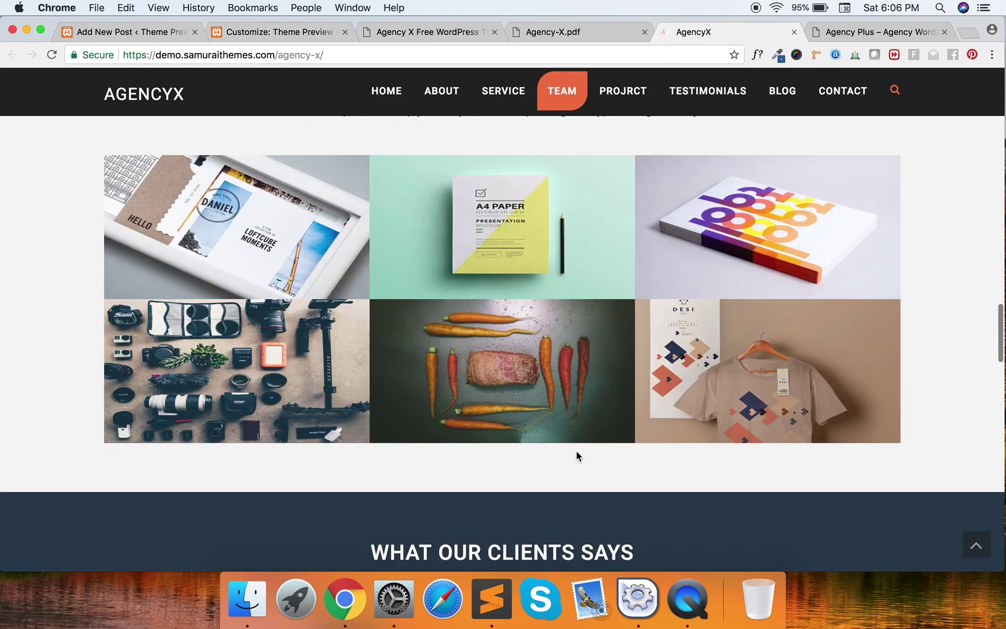
scroll(576, 455, "down", 10)
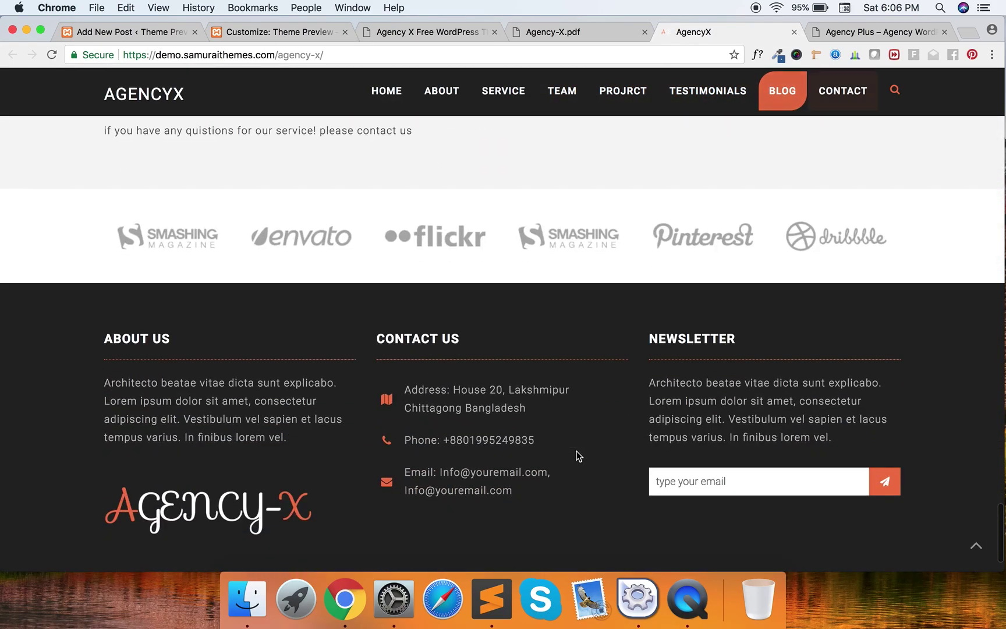
left_click(906, 237)
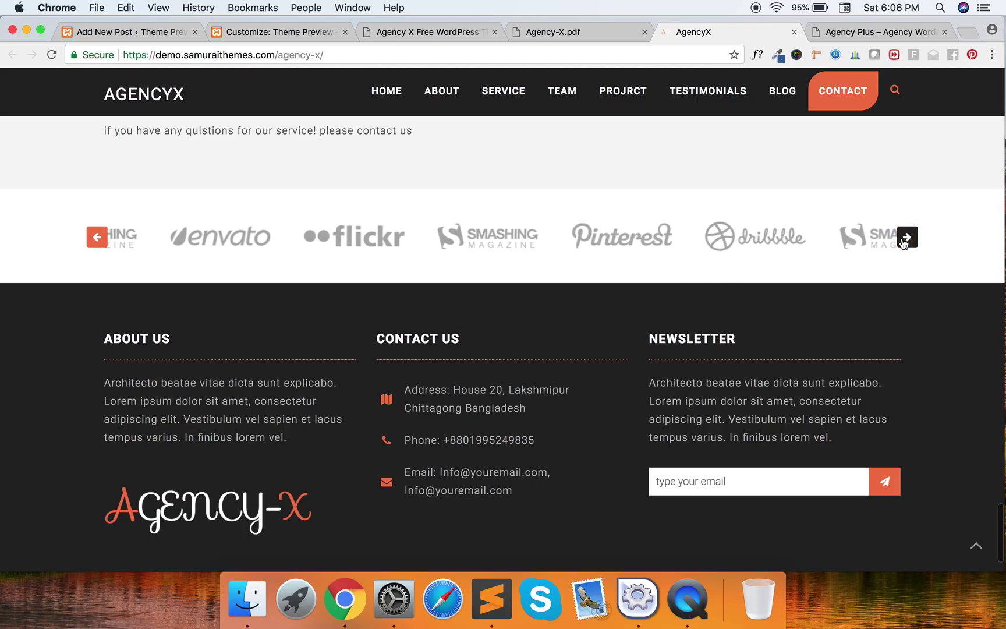
Set the homepage Clients Section category to service and publish the changes.
left_click(152, 36)
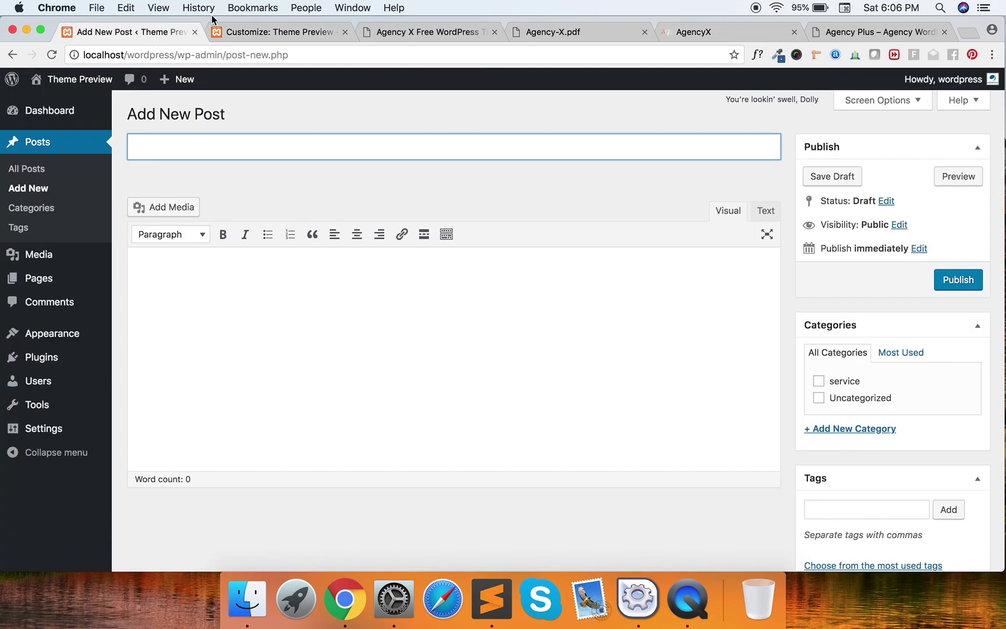
left_click(234, 34)
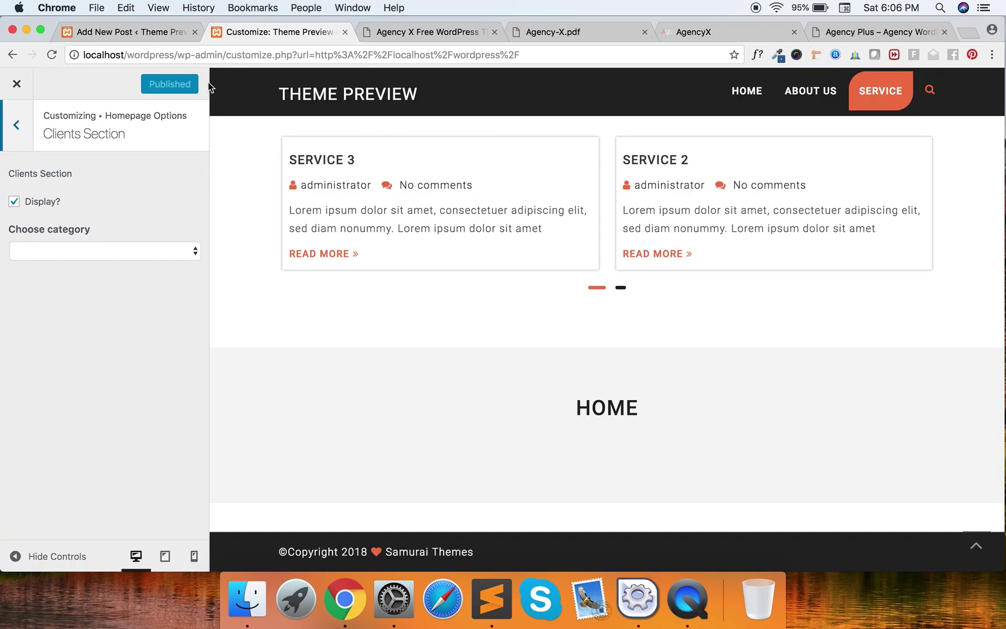
left_click(91, 249)
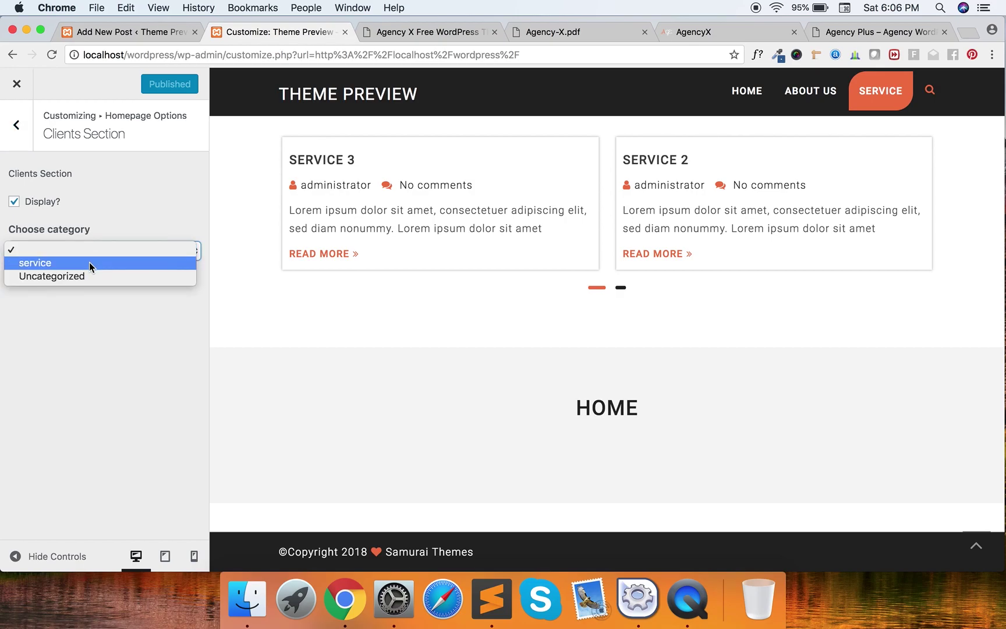
left_click(89, 262)
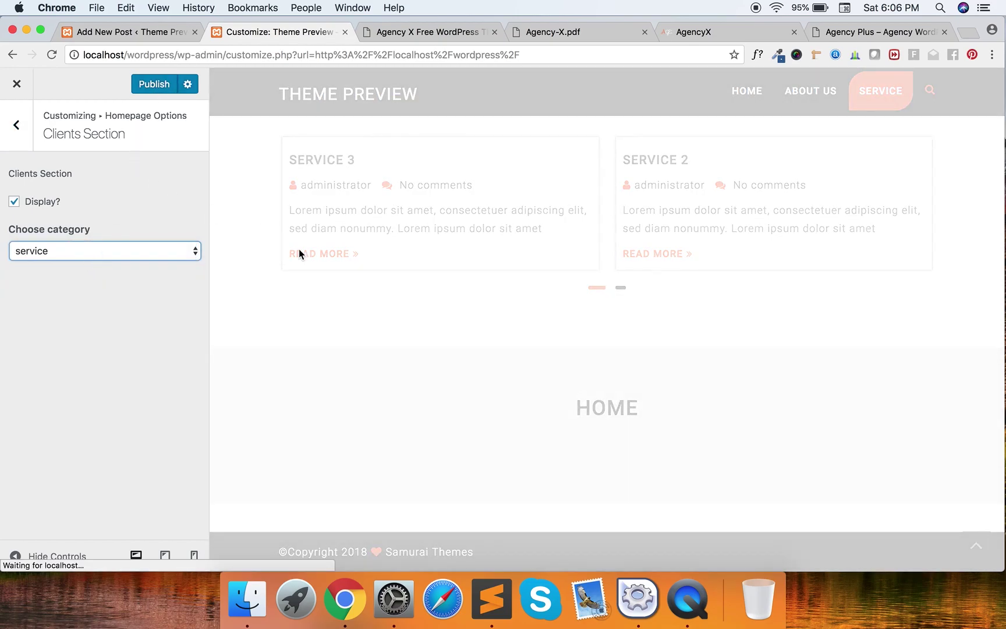
scroll(299, 249, "down", 15)
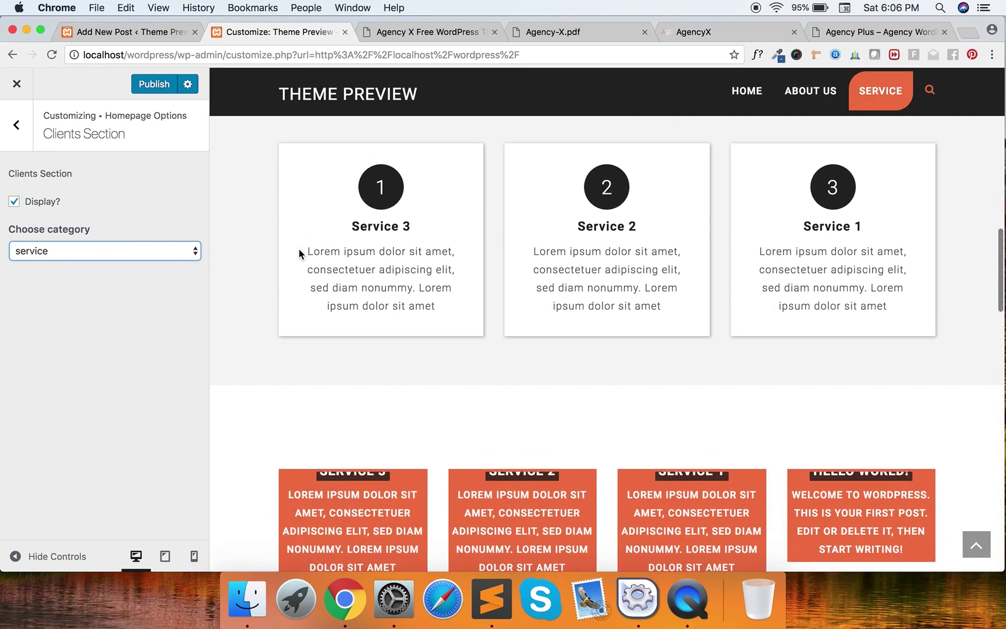
scroll(298, 251, "down", 3)
scroll(279, 233, "up", 1)
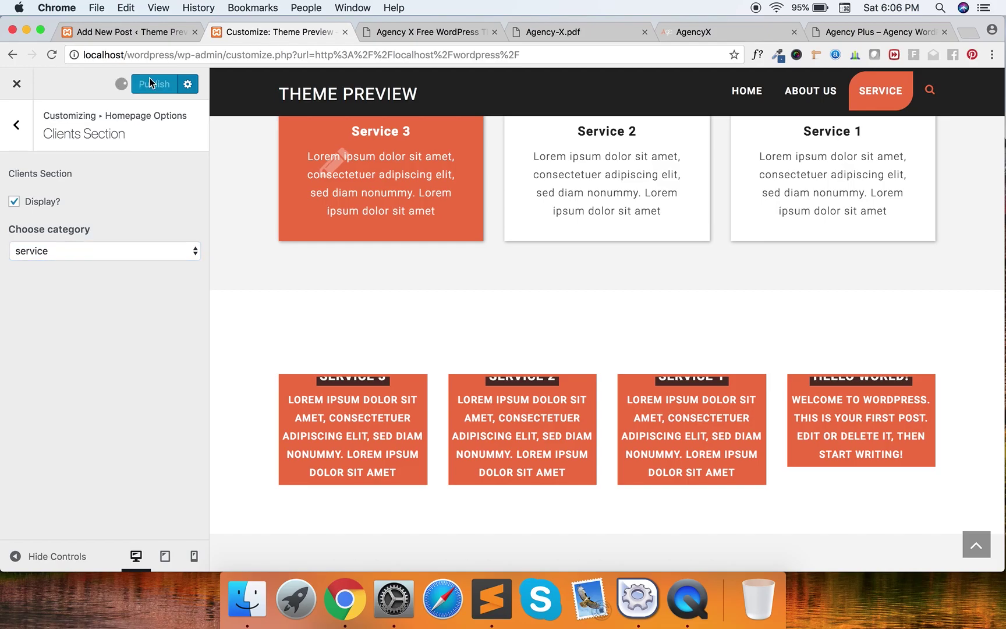
Review the team member section on the AgencyX demo site and return to the customizer preview.
left_click(693, 31)
scroll(514, 382, "up", 10)
scroll(514, 383, "up", 10)
scroll(514, 382, "down", 6)
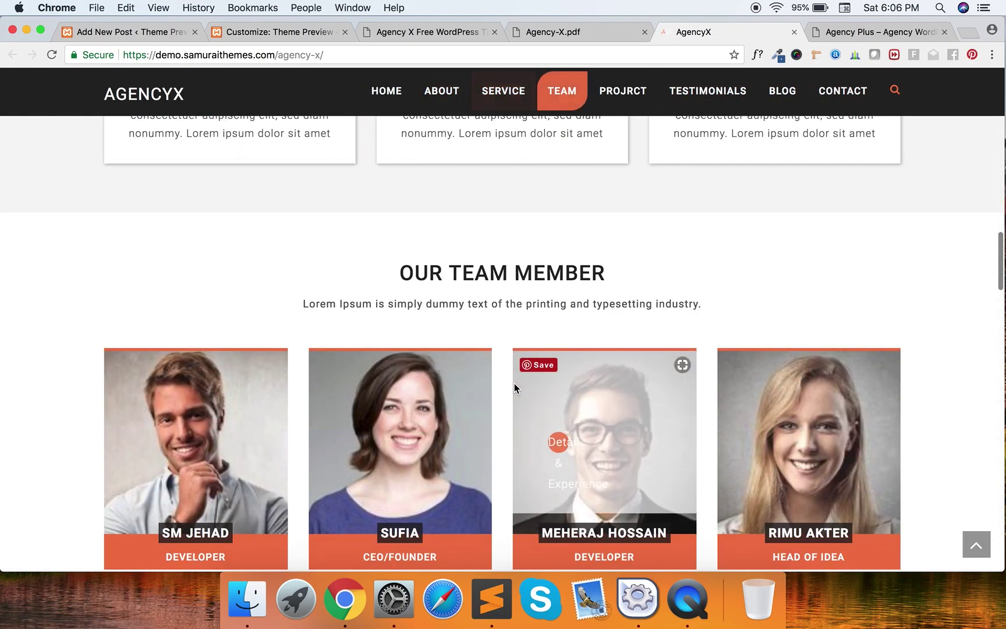
scroll(514, 382, "down", 5)
scroll(514, 384, "up", 3)
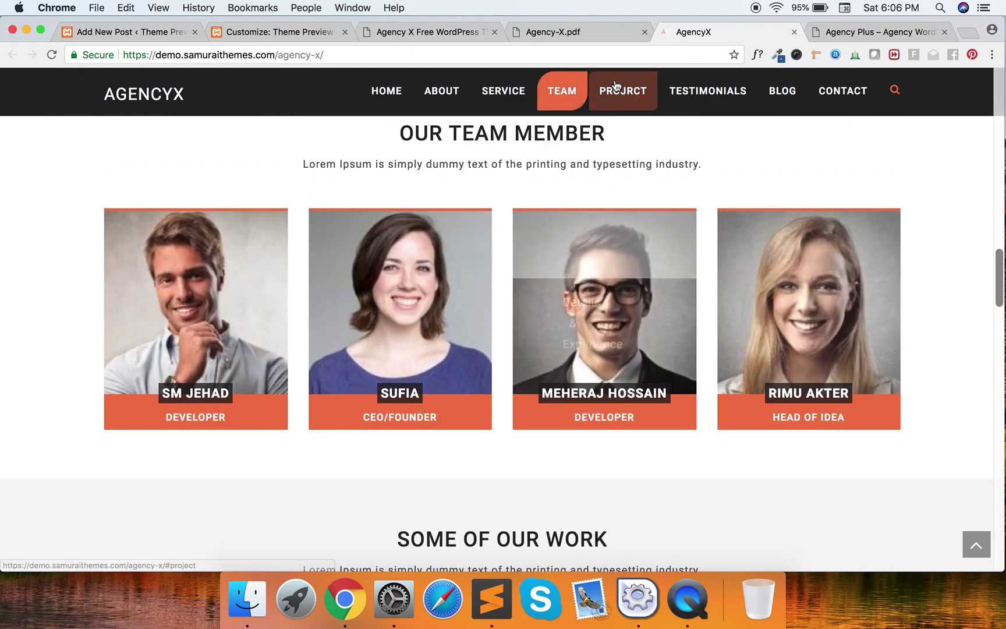
left_click(563, 30)
left_click(445, 34)
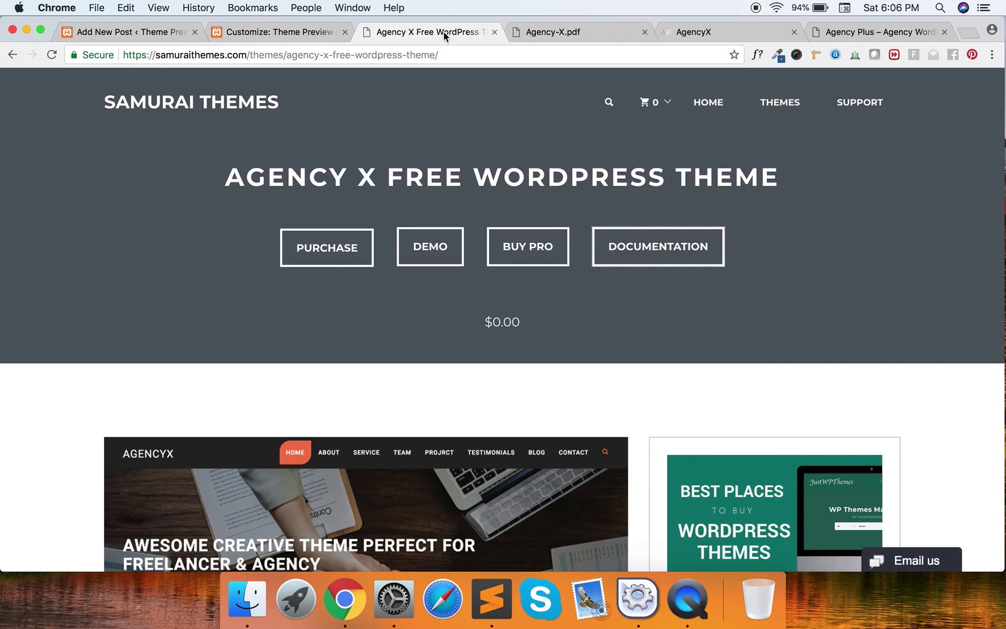
left_click(298, 36)
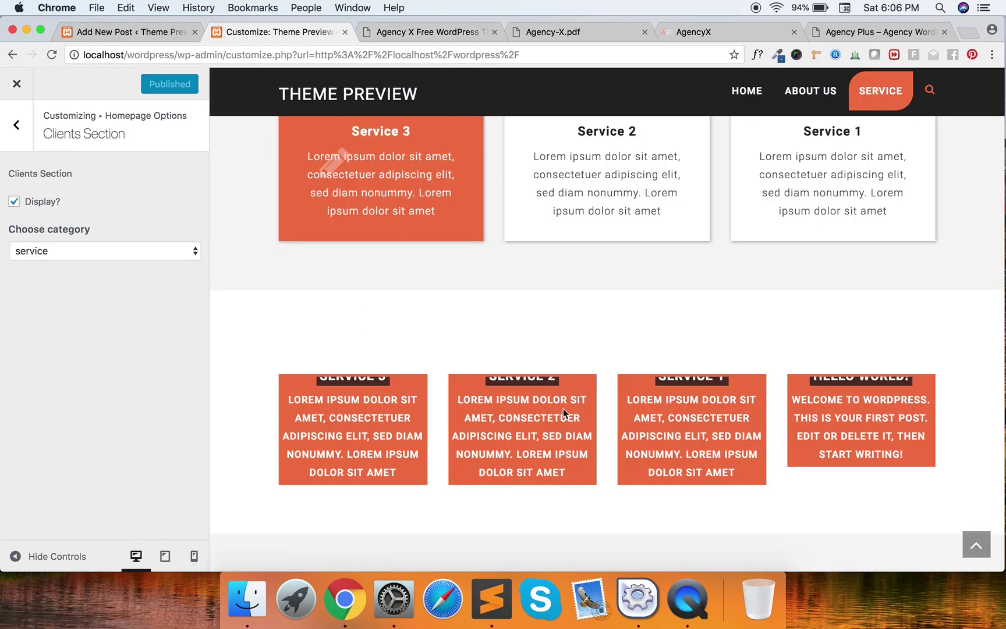
right_click(431, 435)
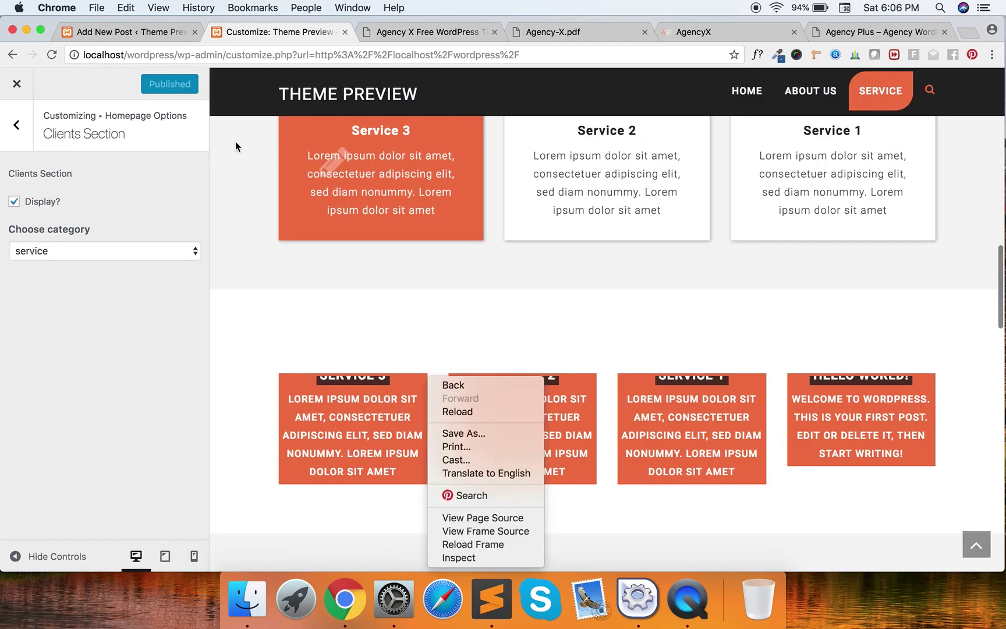
left_click(163, 87)
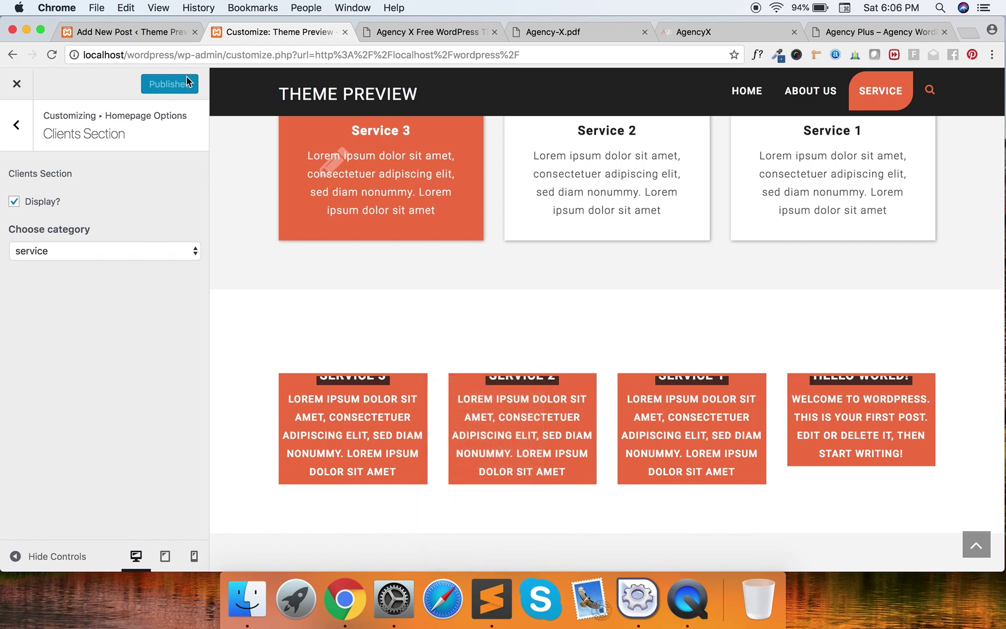
Open the live site at localhost/wordpress/, review its homepage sections, and go back to the customizer.
left_click(179, 55)
type("localhost/wordpress/")
key("Return")
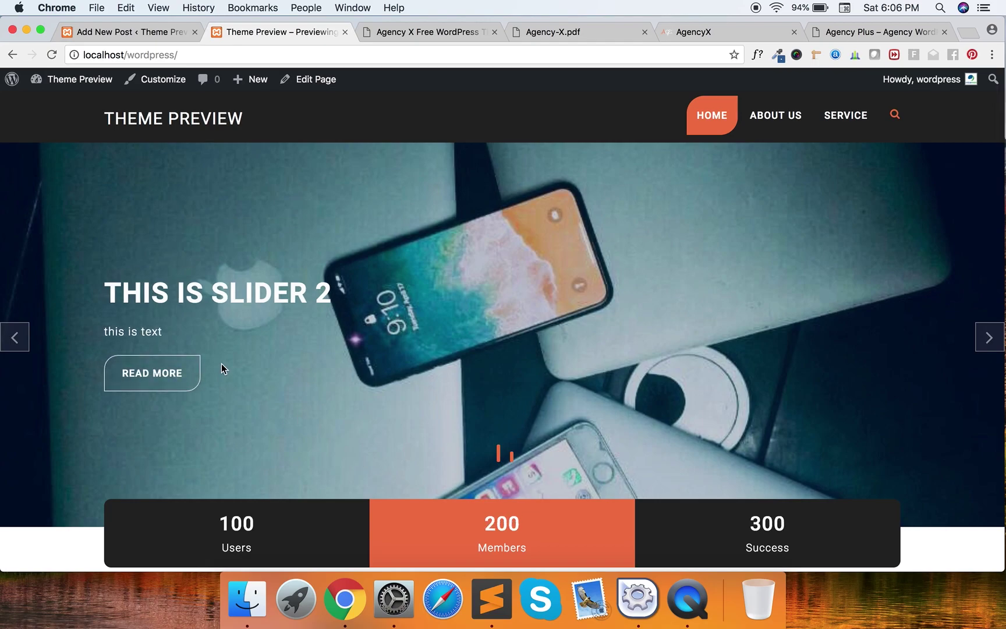
scroll(479, 432, "down", 6)
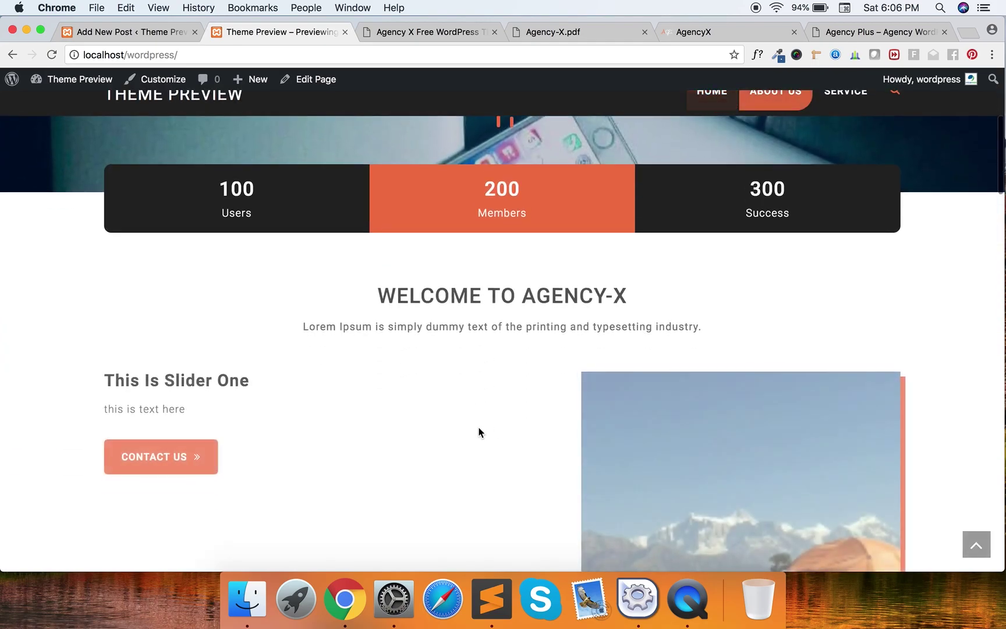
scroll(478, 432, "down", 20)
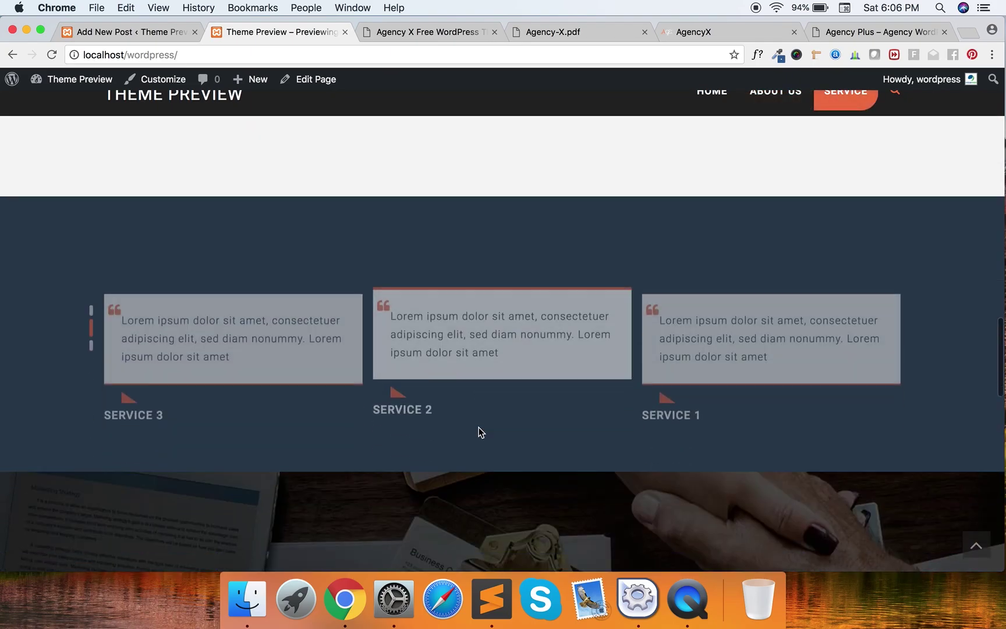
scroll(478, 432, "down", 10)
scroll(479, 432, "up", 3)
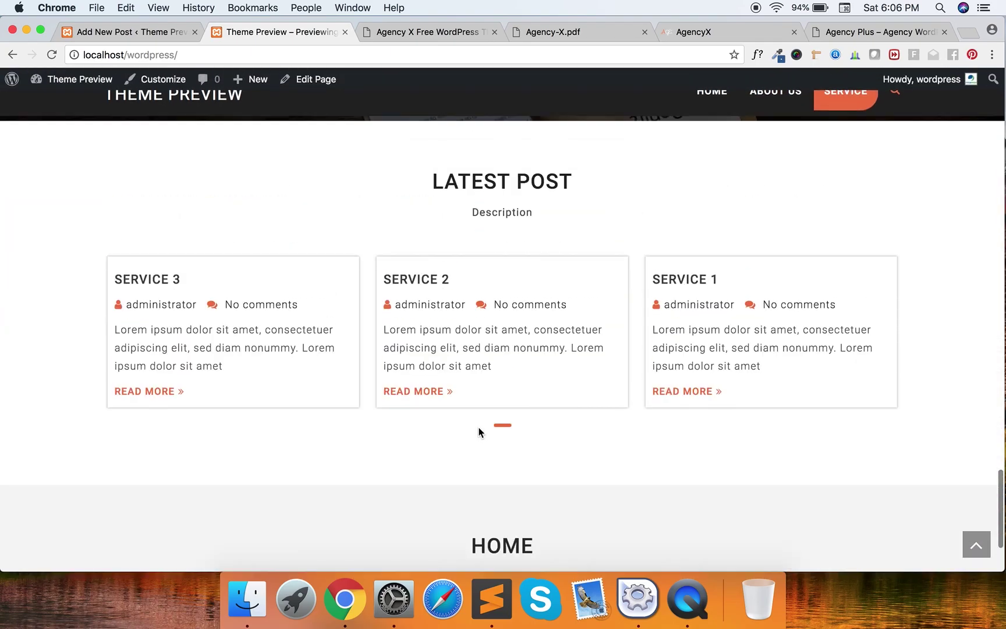
scroll(479, 432, "left", 5)
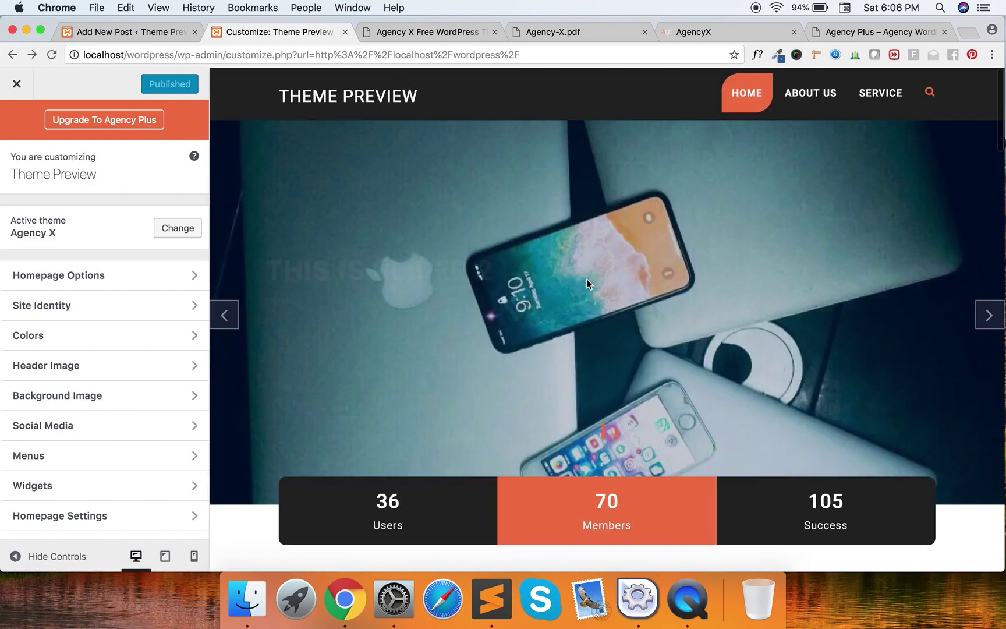
Look through the Site Identity, Colors and Header Image settings in the customizer.
left_click(111, 306)
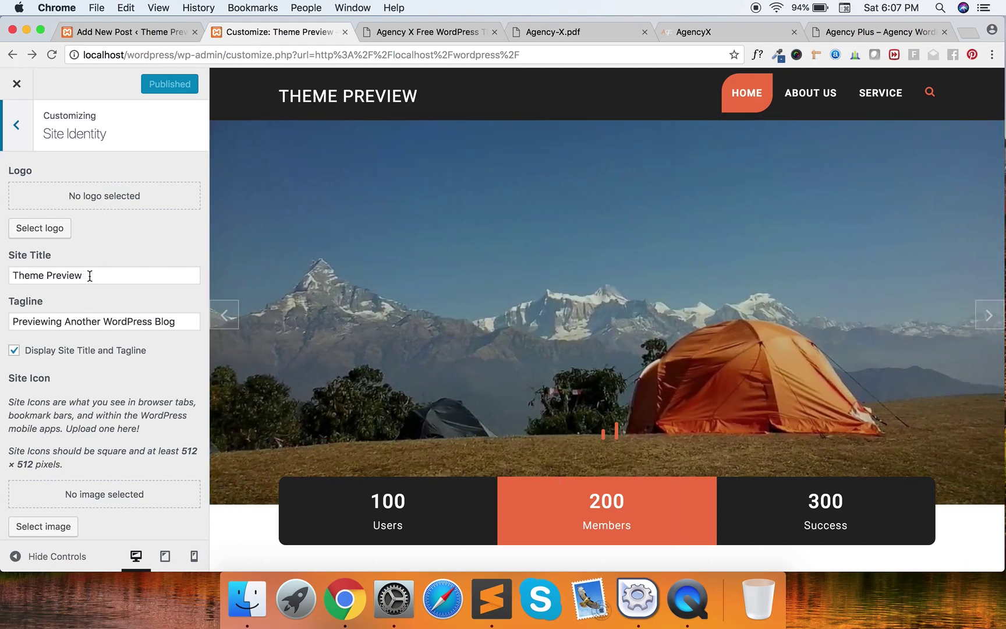
left_click_drag(82, 274, 3, 283)
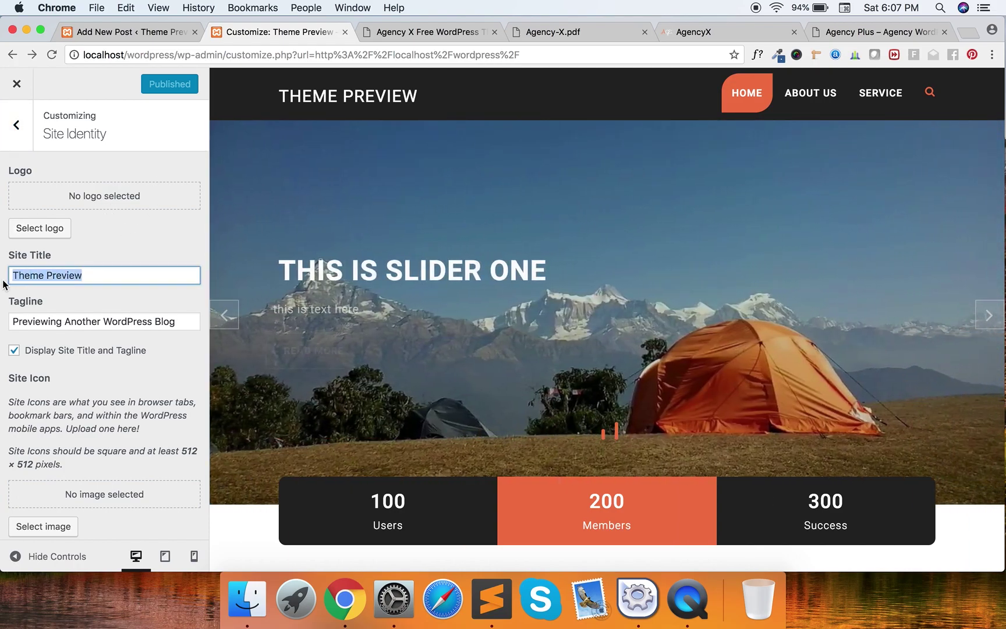
left_click(19, 135)
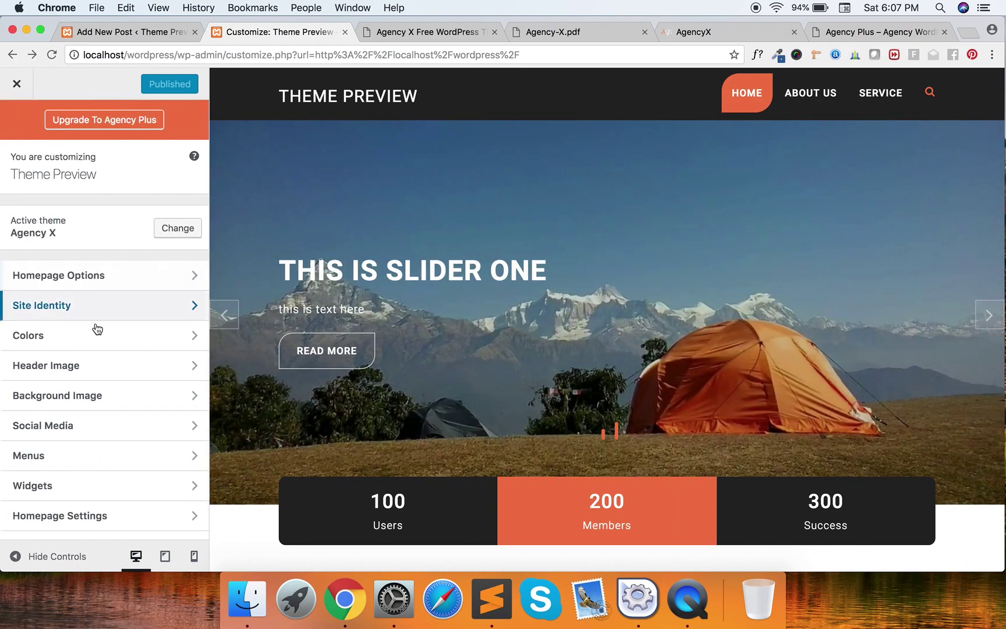
left_click(82, 341)
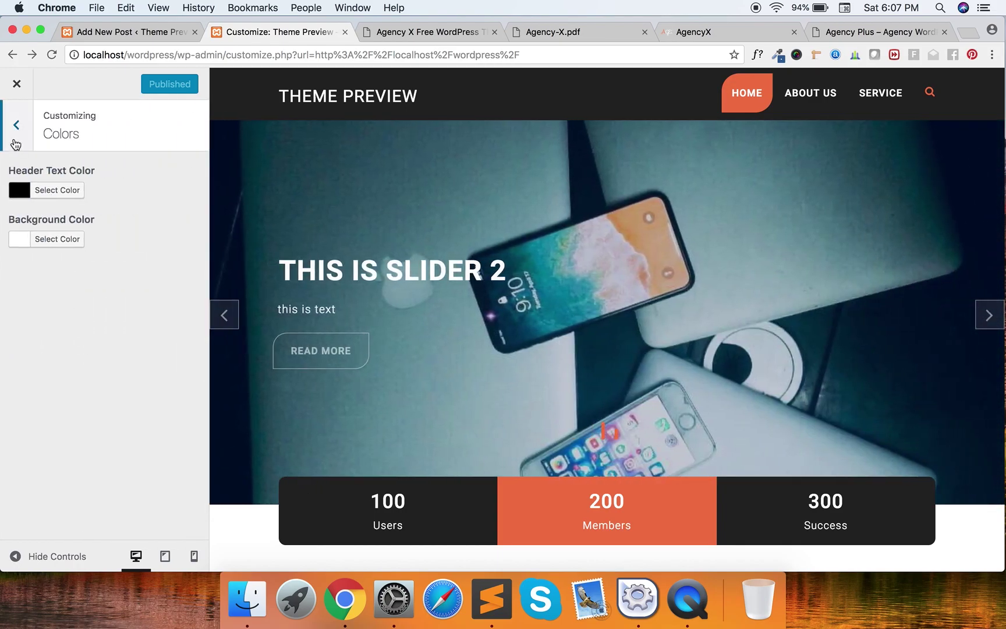
left_click(16, 143)
left_click(78, 374)
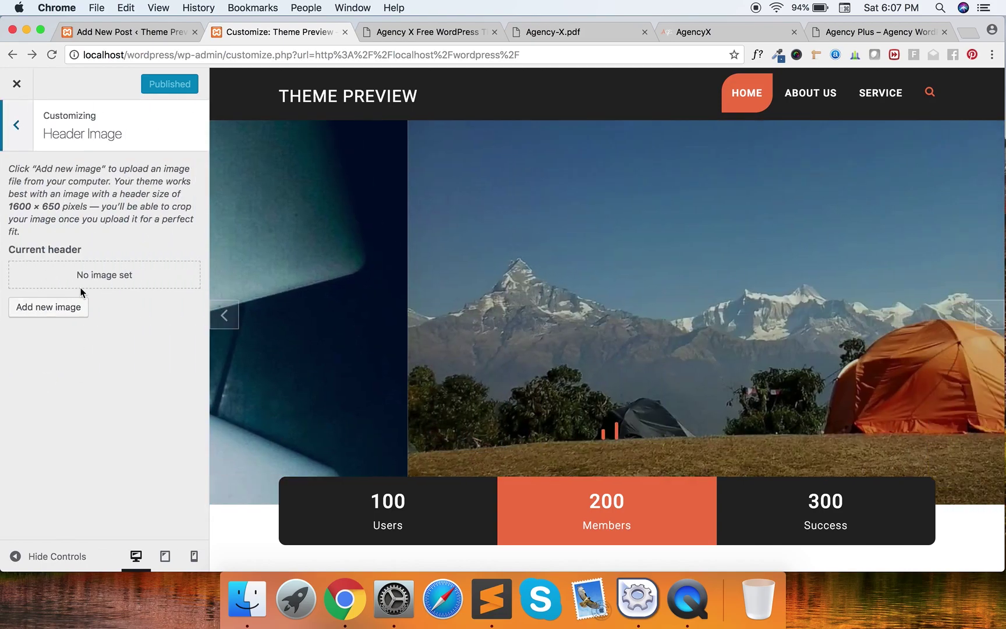
left_click(21, 125)
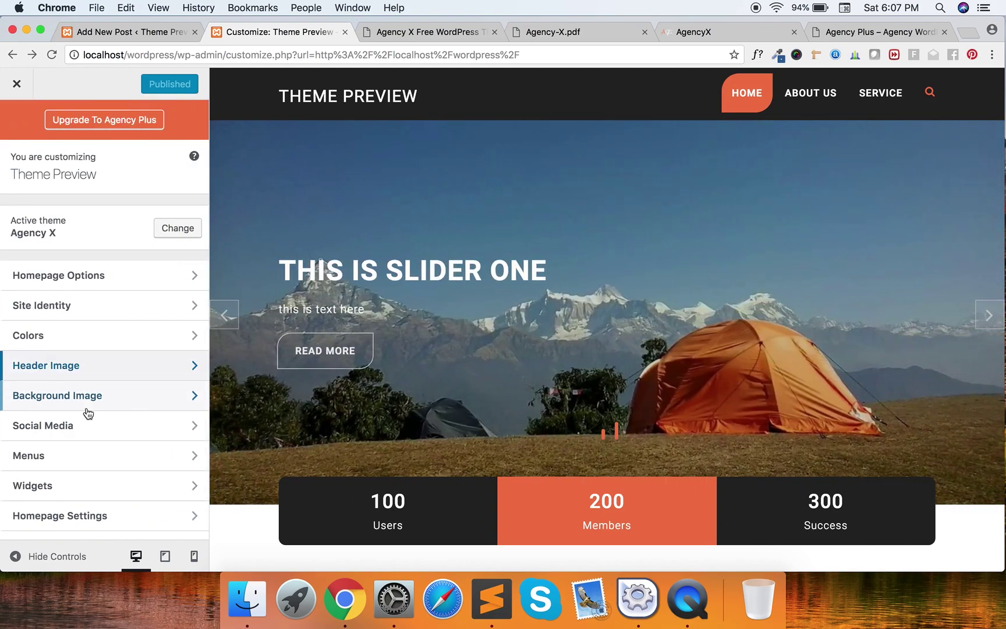
Enter "#" as the Facebook, Twitter and Googleplus links in the Social Media settings.
left_click(94, 430)
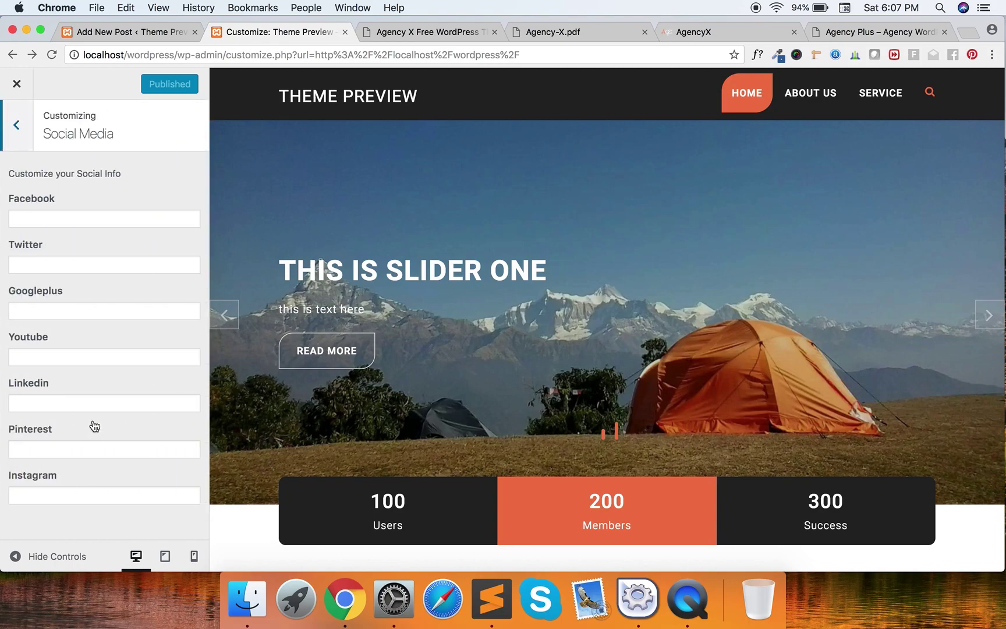
left_click(81, 221)
type("#")
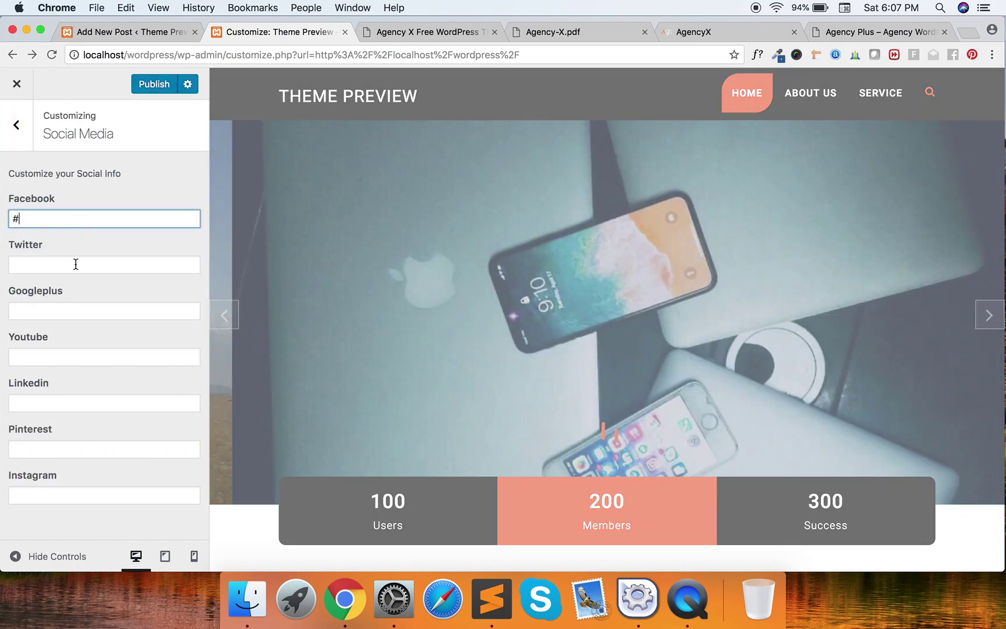
left_click(74, 265)
type("#")
left_click(68, 314)
type("#")
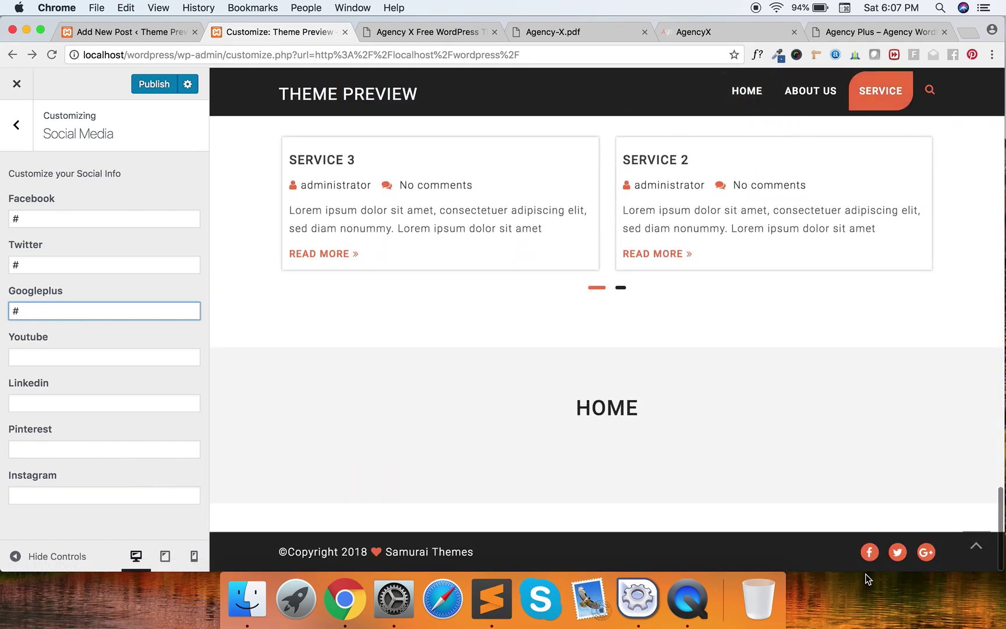
Open the Main Menu settings, check the Service link in the preview, and publish the pending changes.
left_click(17, 127)
scroll(87, 463, "down", 1)
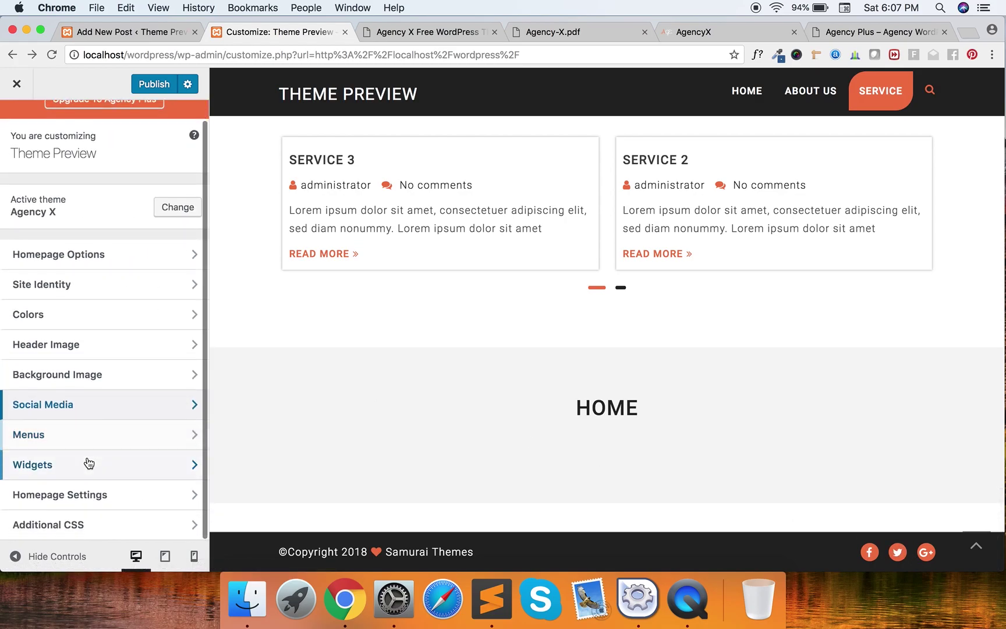
left_click(81, 443)
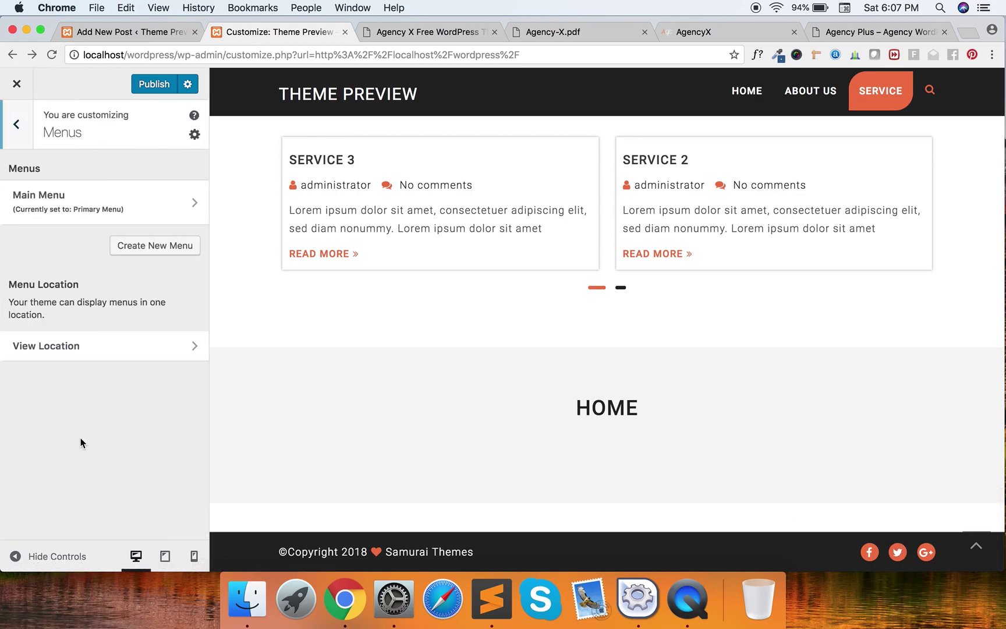
left_click(95, 210)
scroll(490, 190, "down", 5)
left_click(869, 89)
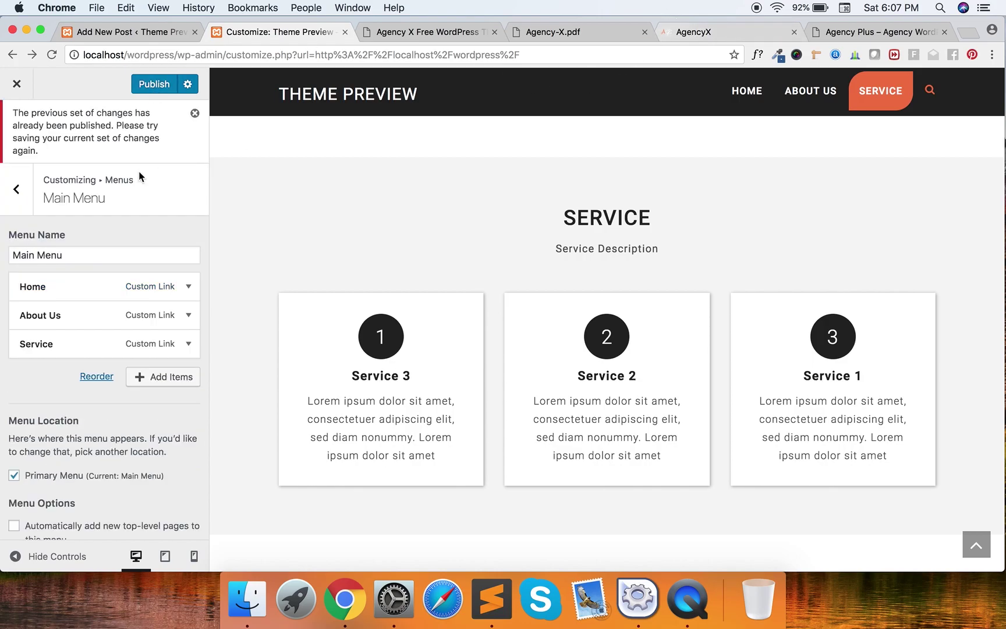
left_click(194, 115)
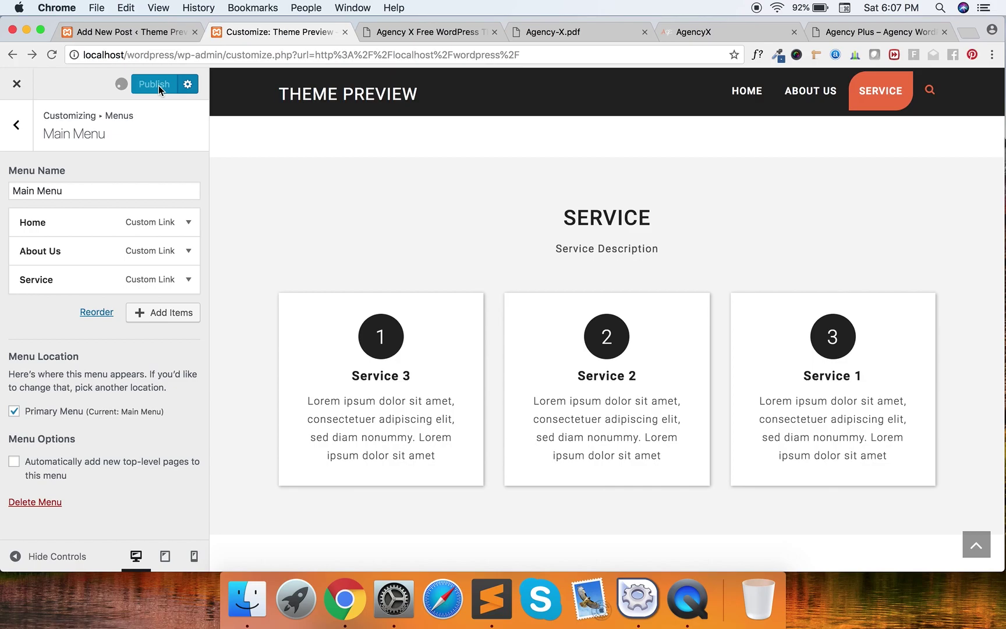
Look through the pages, categories and tags that can be added as items to the Main Menu.
left_click(173, 313)
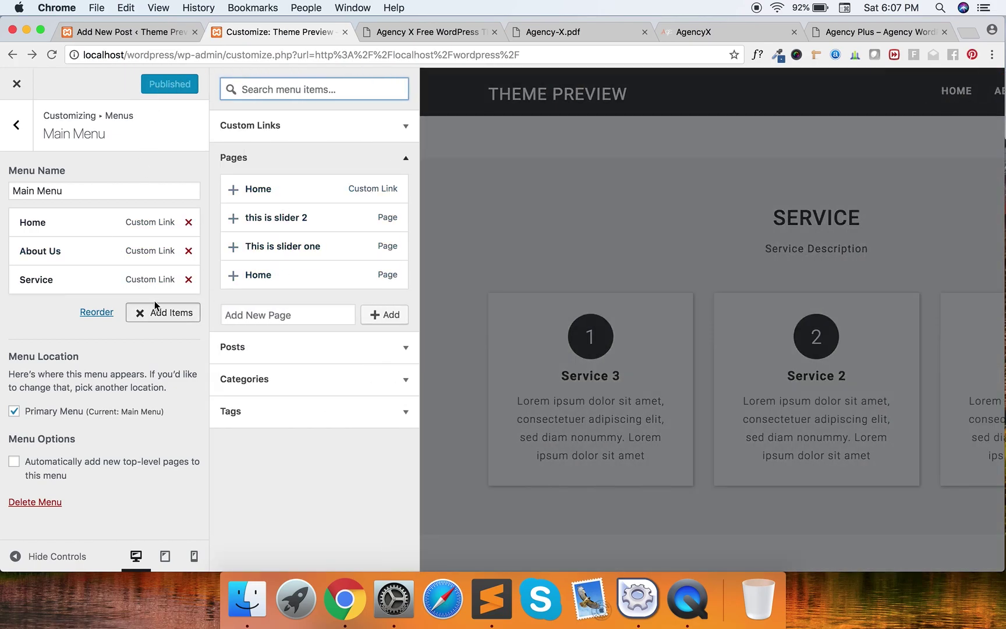
left_click(287, 355)
left_click(281, 387)
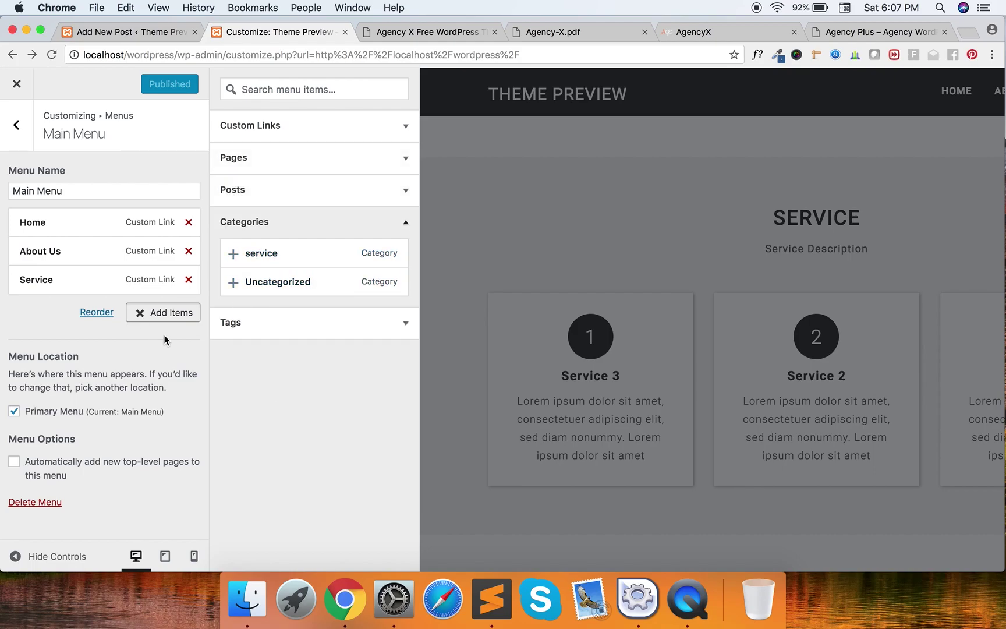
left_click(268, 329)
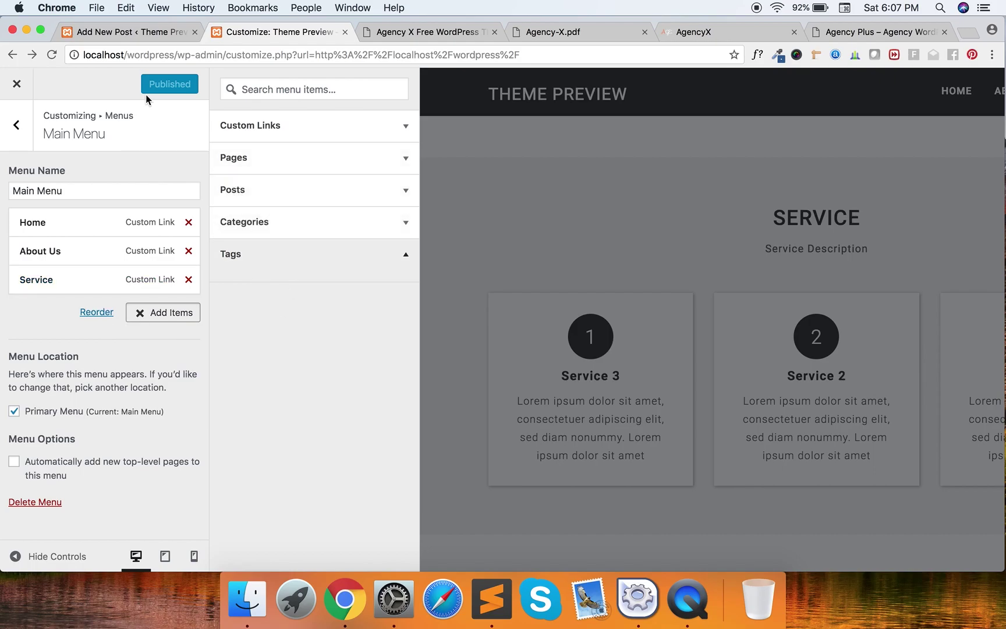
Leave the menu settings for the customizer's main settings list and check the top of the homepage preview.
left_click(32, 129)
scroll(499, 191, "up", 10)
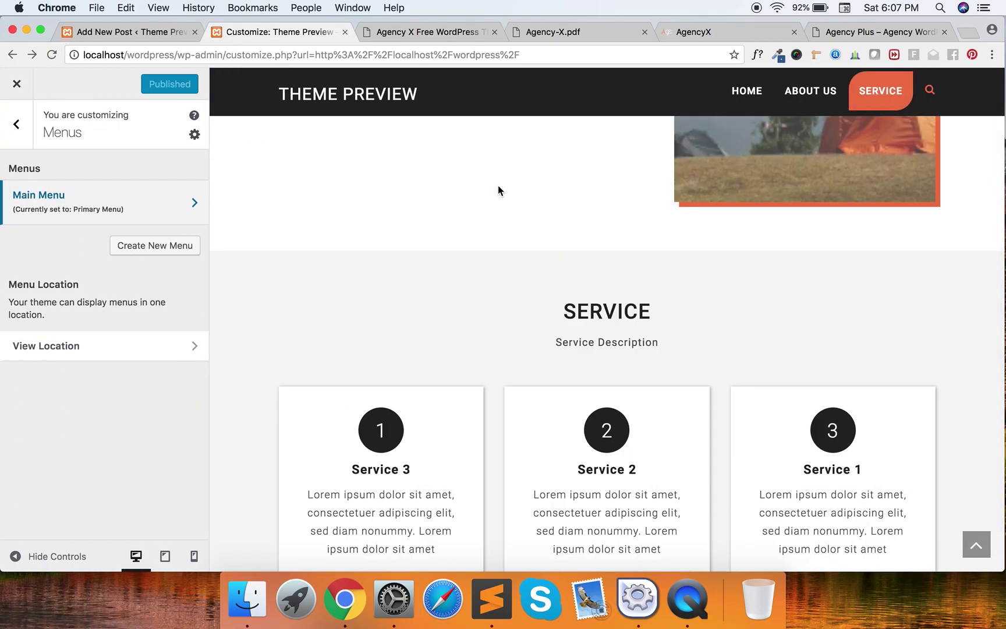
left_click(29, 135)
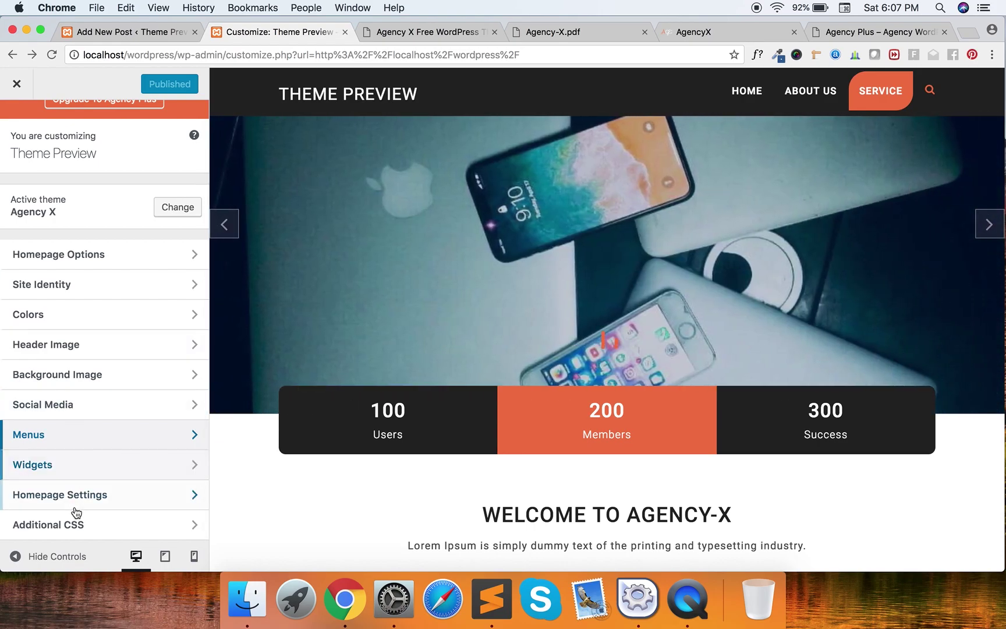
scroll(163, 152, "up", 2)
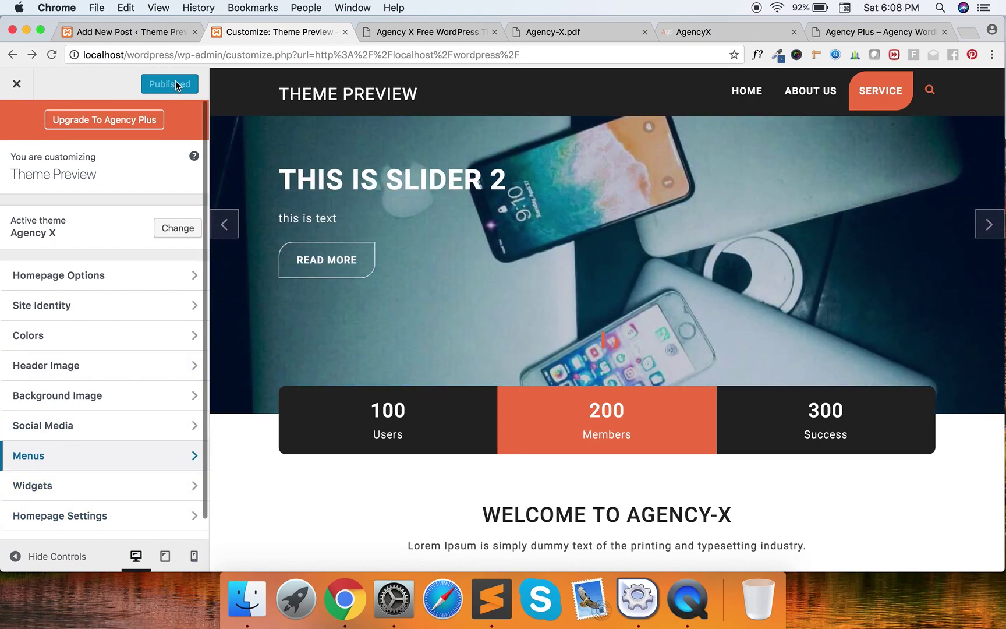
Open the live site at localhost/wordpress/ outside the customizer to view the finished homepage.
left_click_drag(179, 56, 520, 56)
key("BackSpace")
key("Return")
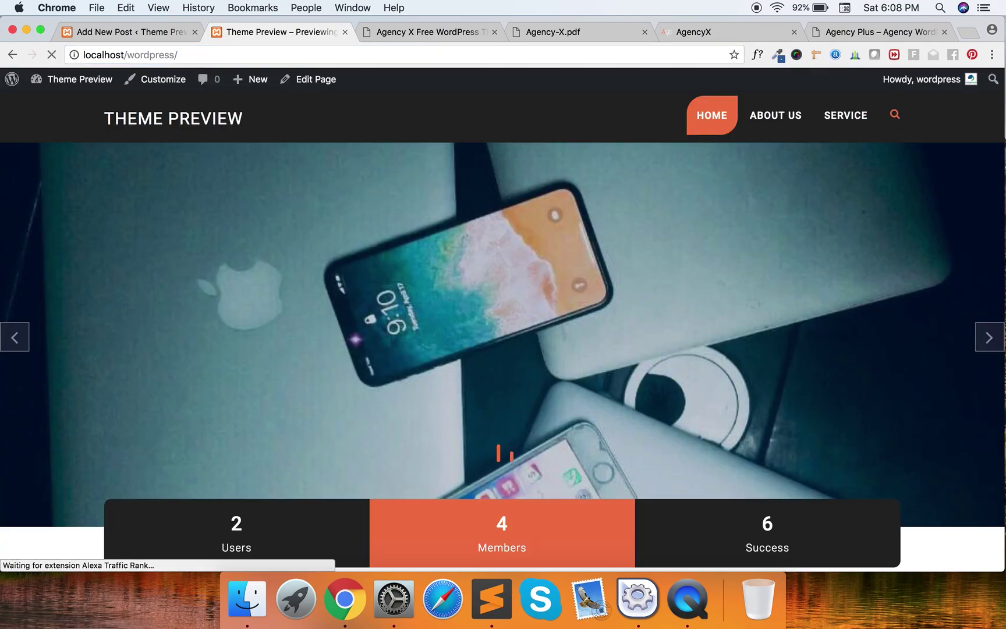
scroll(412, 363, "left", 5)
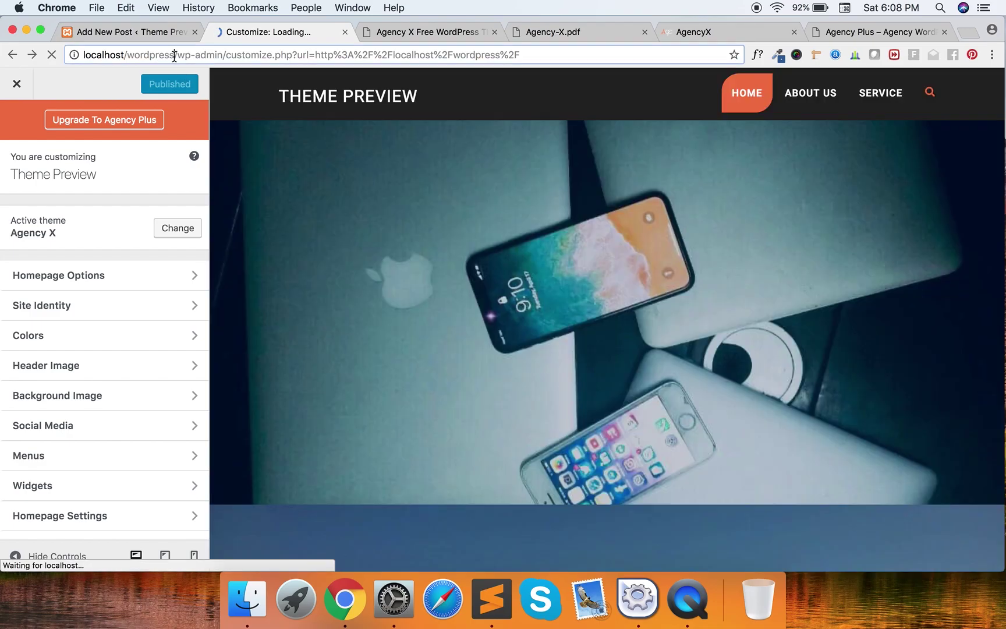
left_click_drag(175, 57, 520, 57)
key("BackSpace")
key("Return")
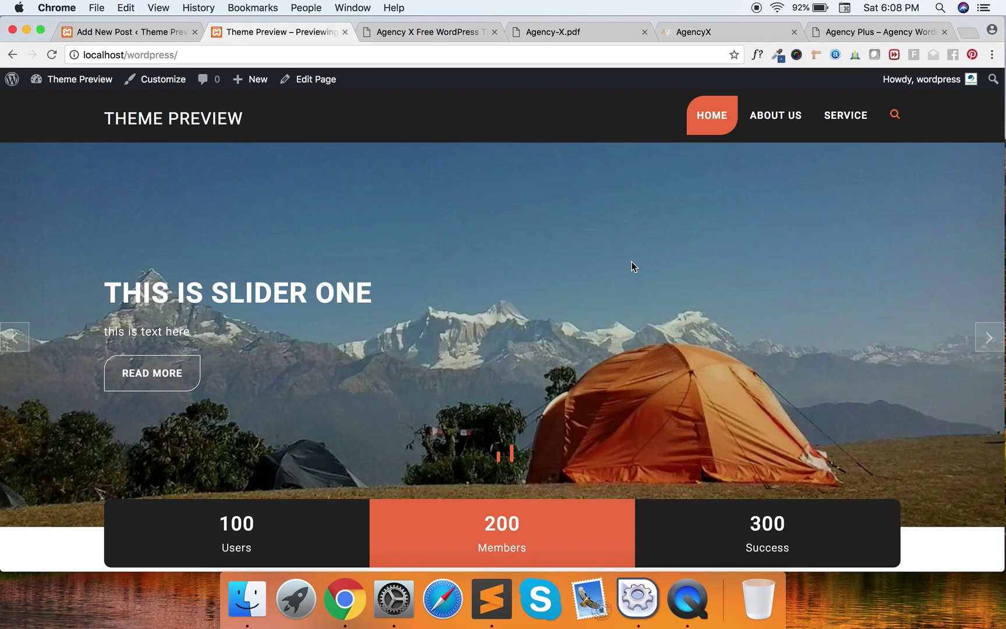
Switch to the Agency X theme page on samuraithemes.com and look over its support and documentation links and theme preview.
left_click(448, 33)
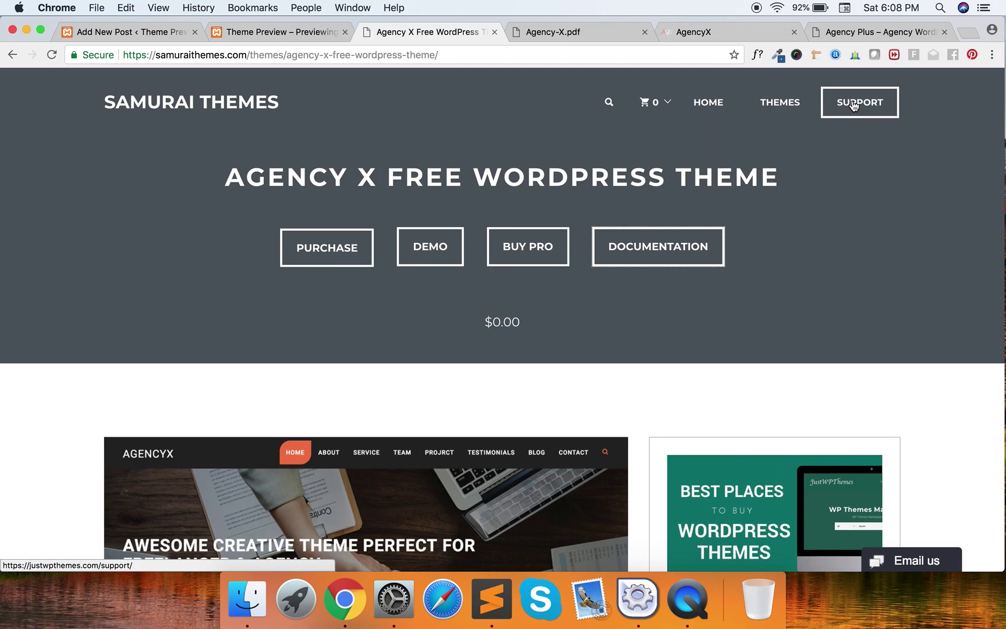
scroll(424, 379, "down", 3)
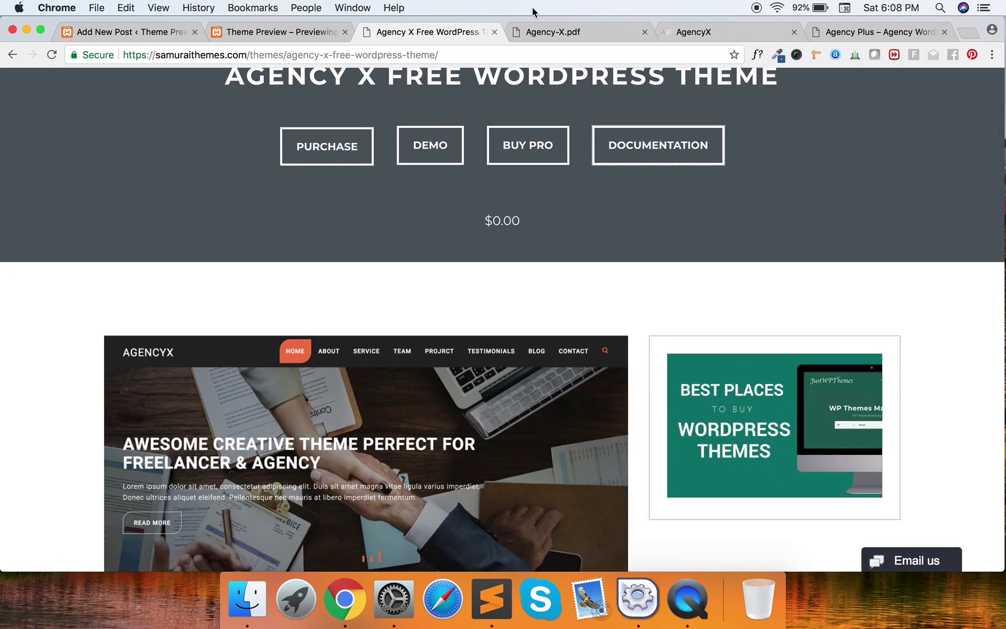